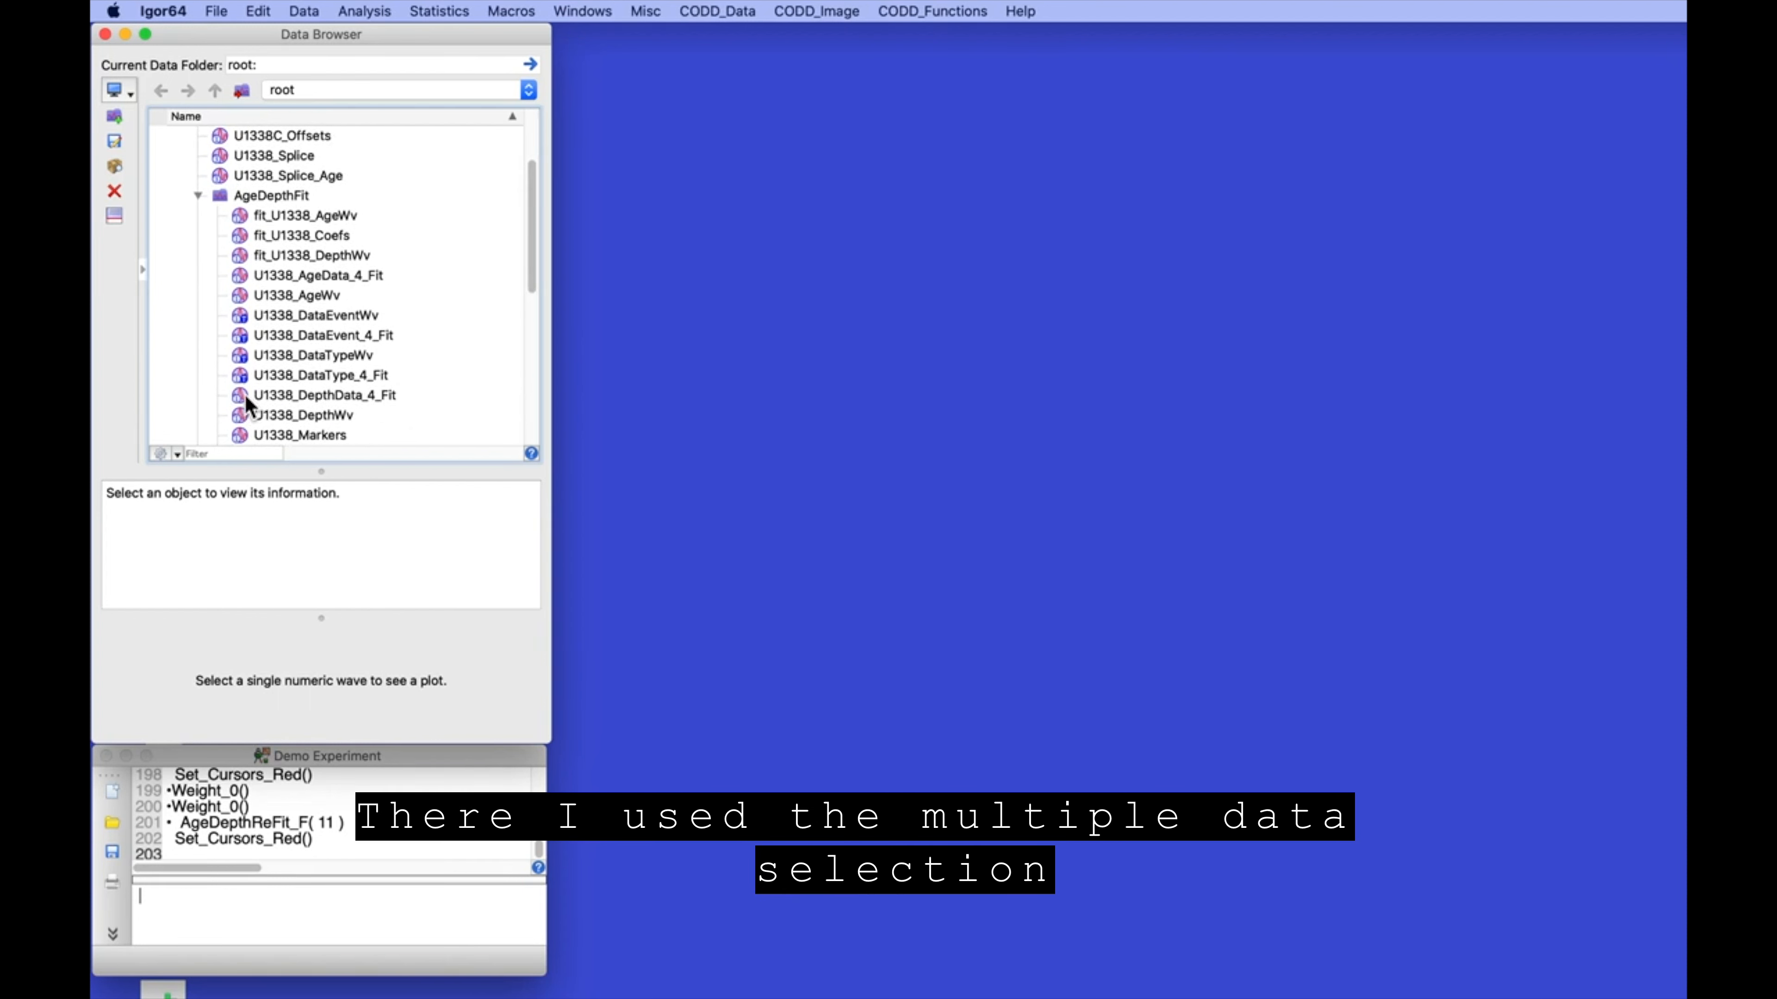
Run AgeDepthFit for site U1338 on the AgeDepthFit folder, with fit order 4, forced through zero and age as the X axis
{"action": "left_click", "coordinate": [715, 10]}
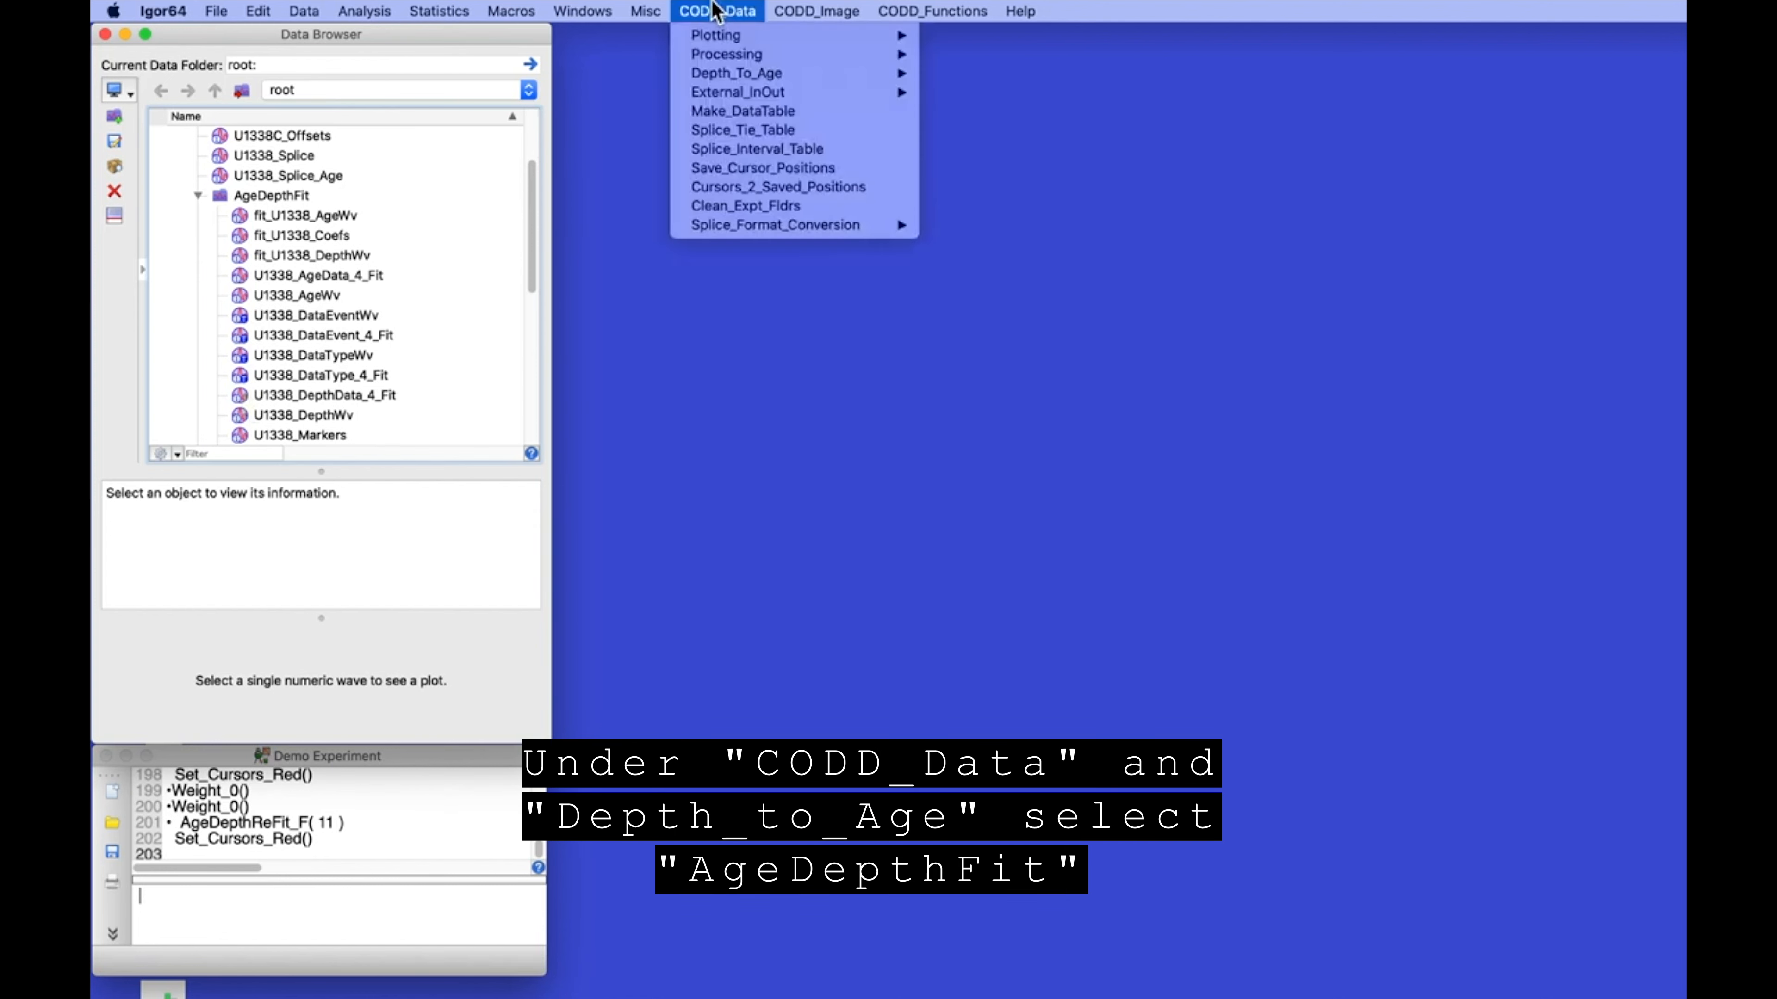
{"action": "mouse_move", "coordinate": [718, 53]}
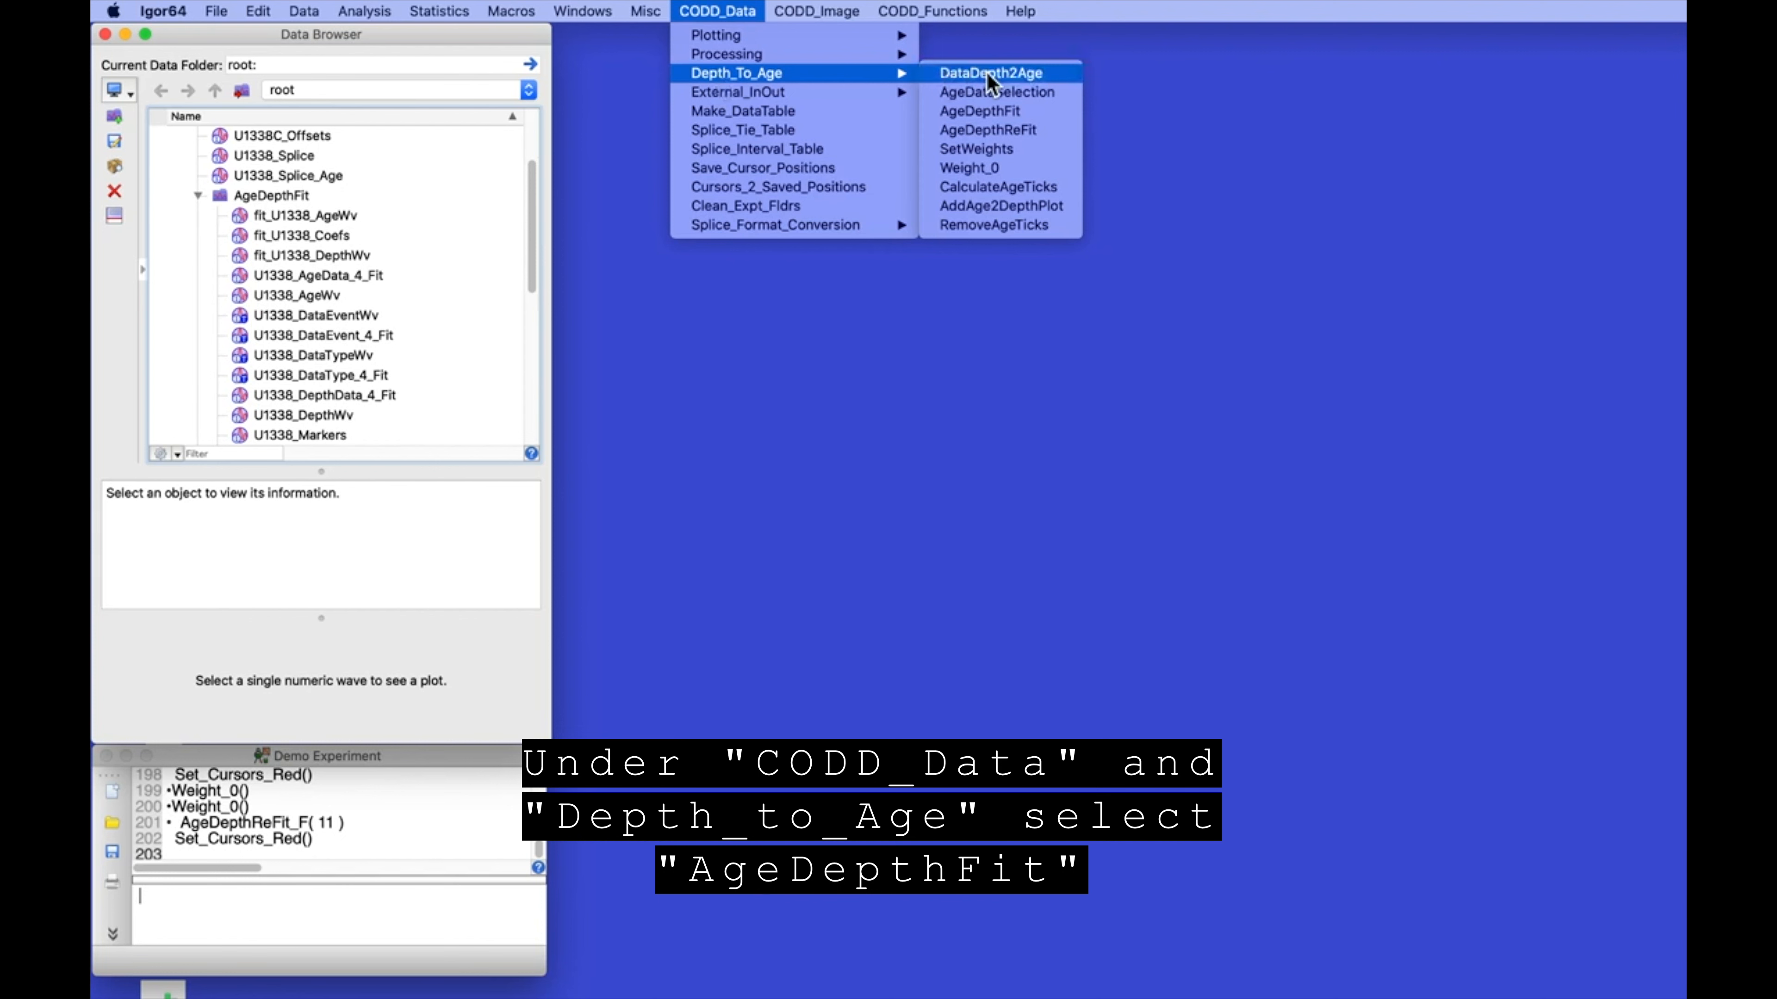
{"action": "left_click", "coordinate": [984, 112]}
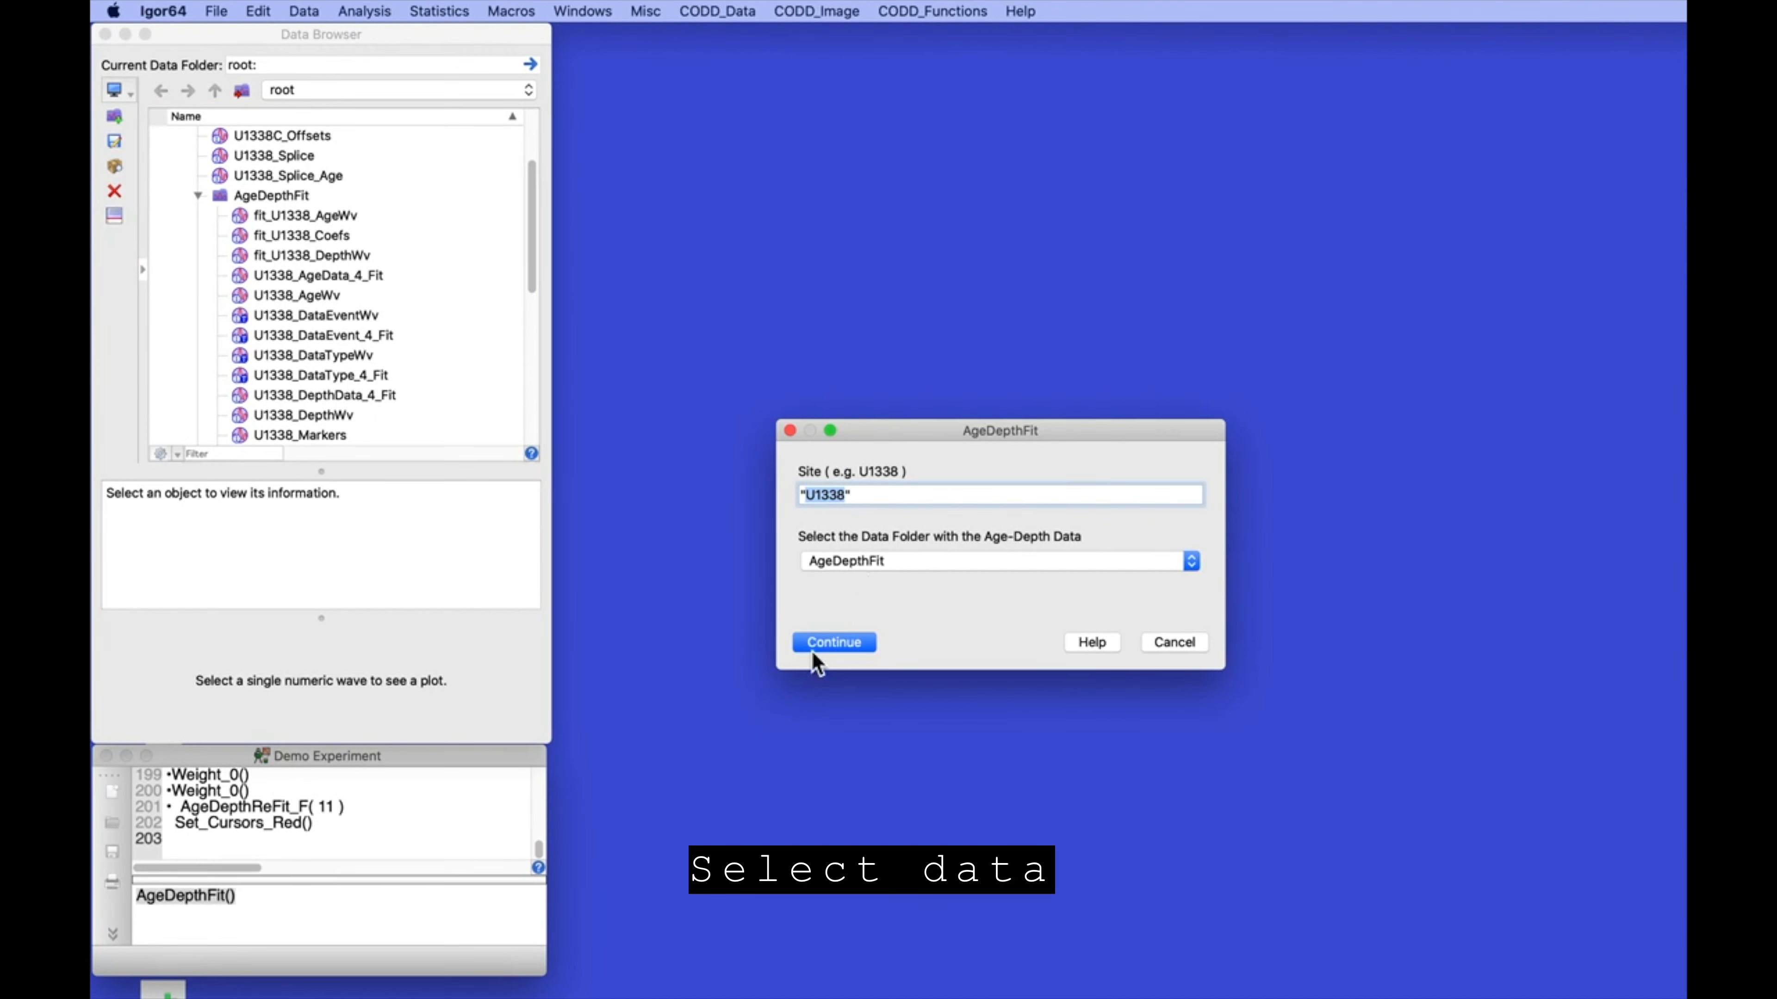
{"action": "left_click", "coordinate": [825, 645]}
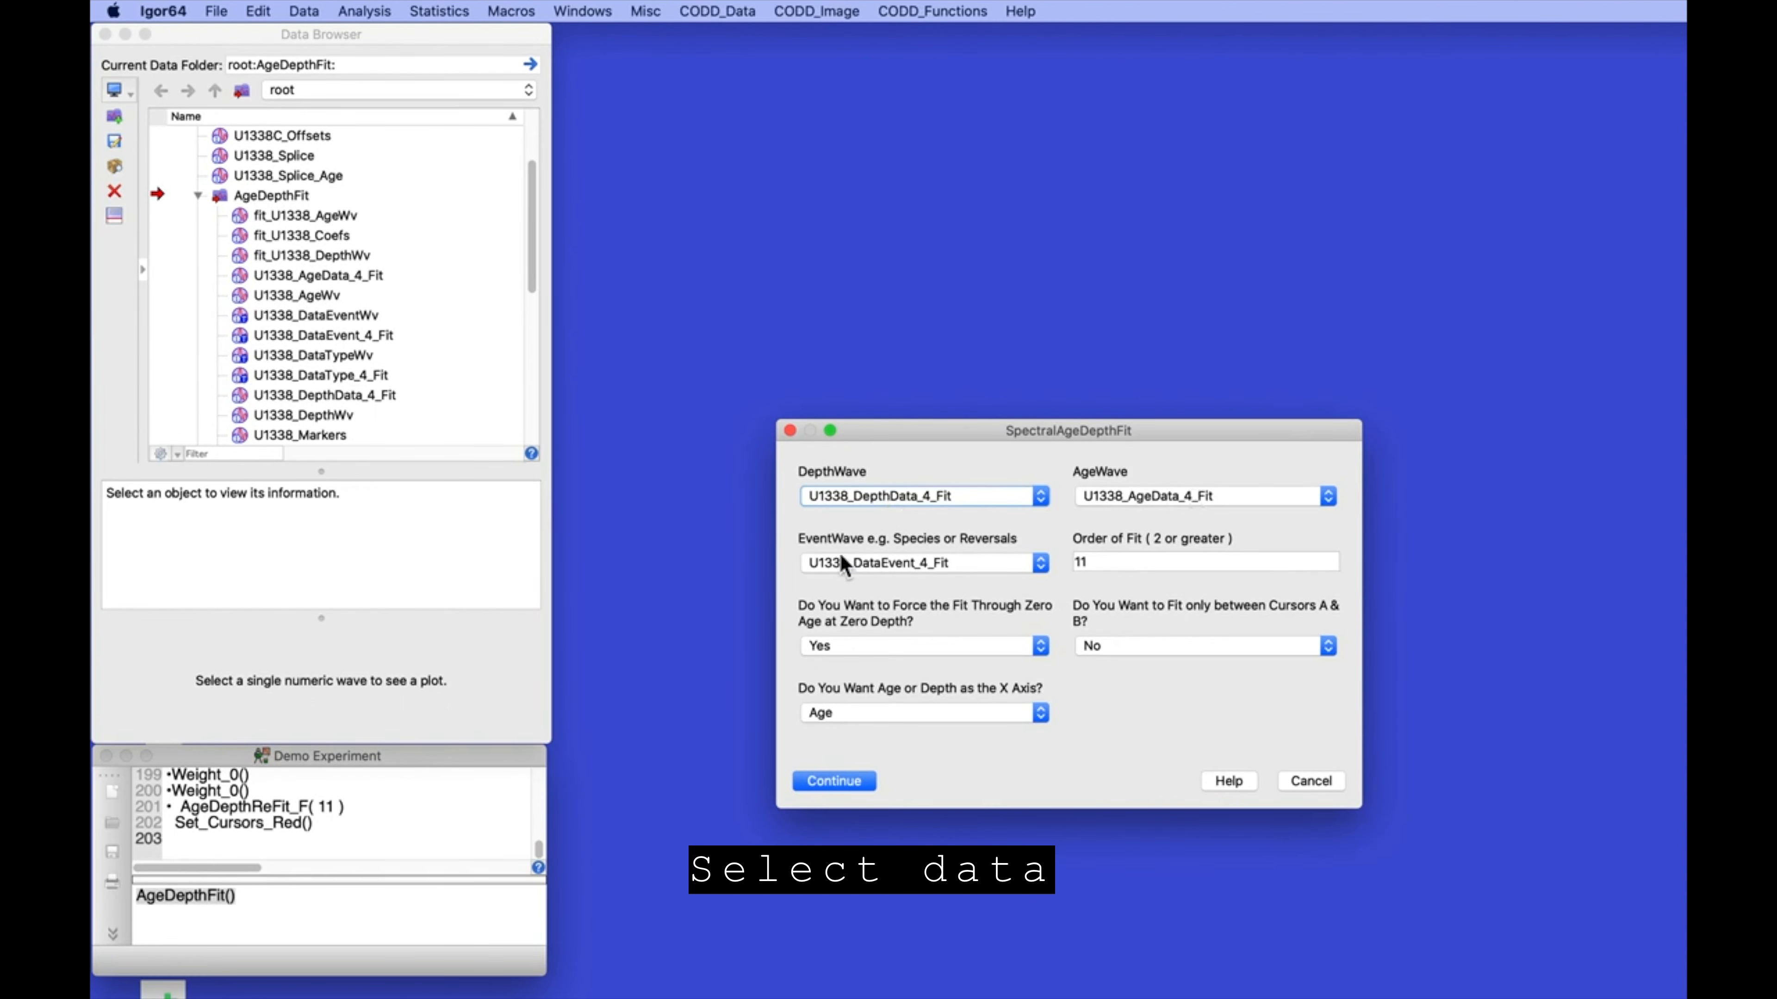
{"action": "double_click", "coordinate": [1147, 563]}
{"action": "type", "text": "4"}
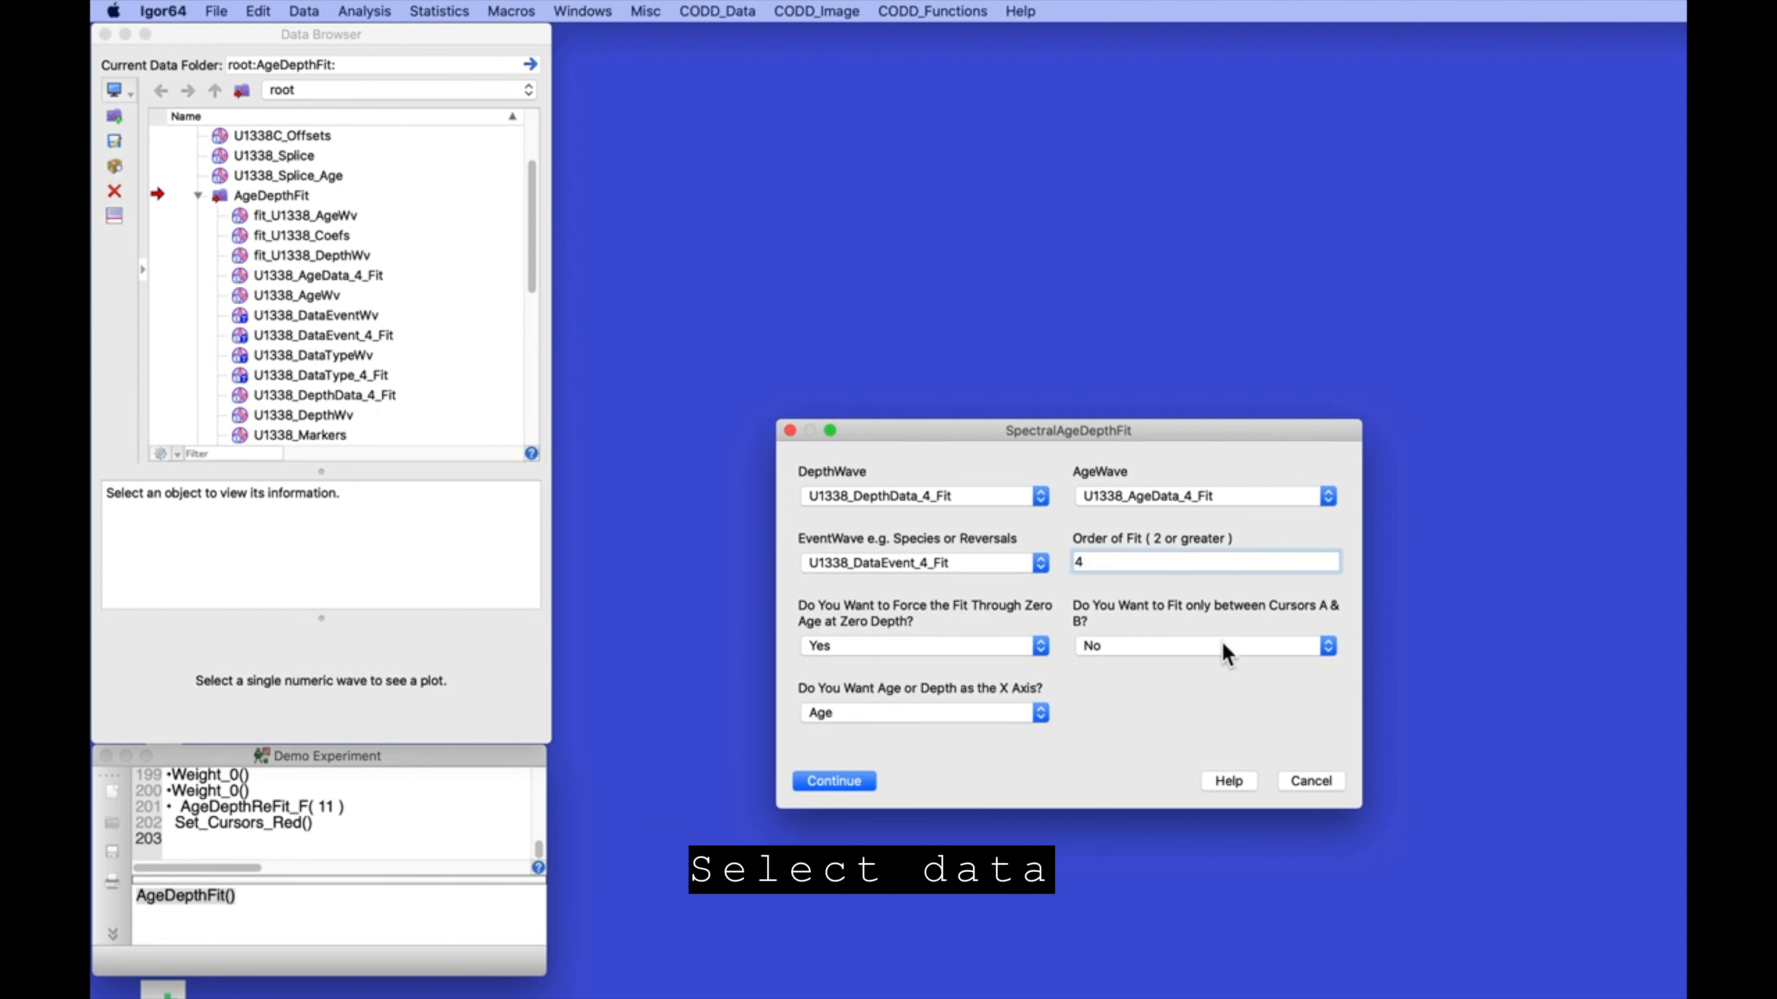
{"action": "left_click", "coordinate": [836, 781]}
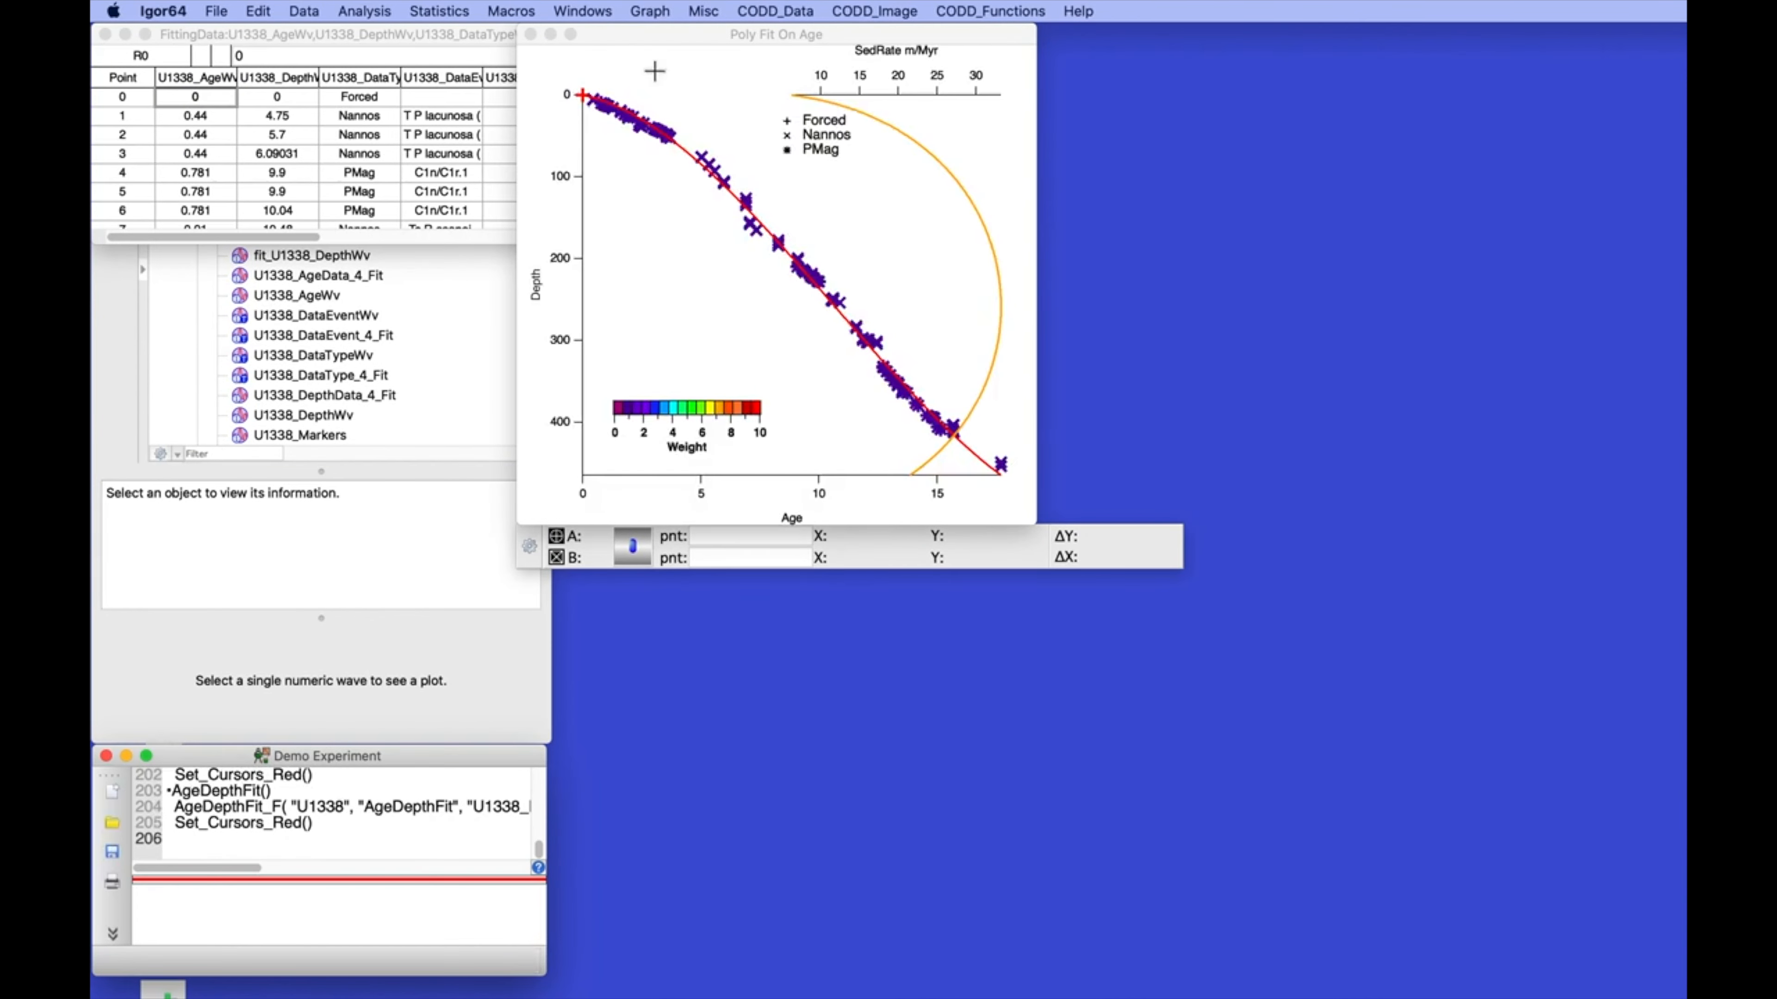
Enlarge the Poly Fit On Age graph and the fitting data table, and review the point weights through the last row
{"action": "left_click_drag", "start_coordinate": [658, 31], "coordinate": [753, 35]}
{"action": "left_click_drag", "start_coordinate": [1131, 528], "coordinate": [1583, 896]}
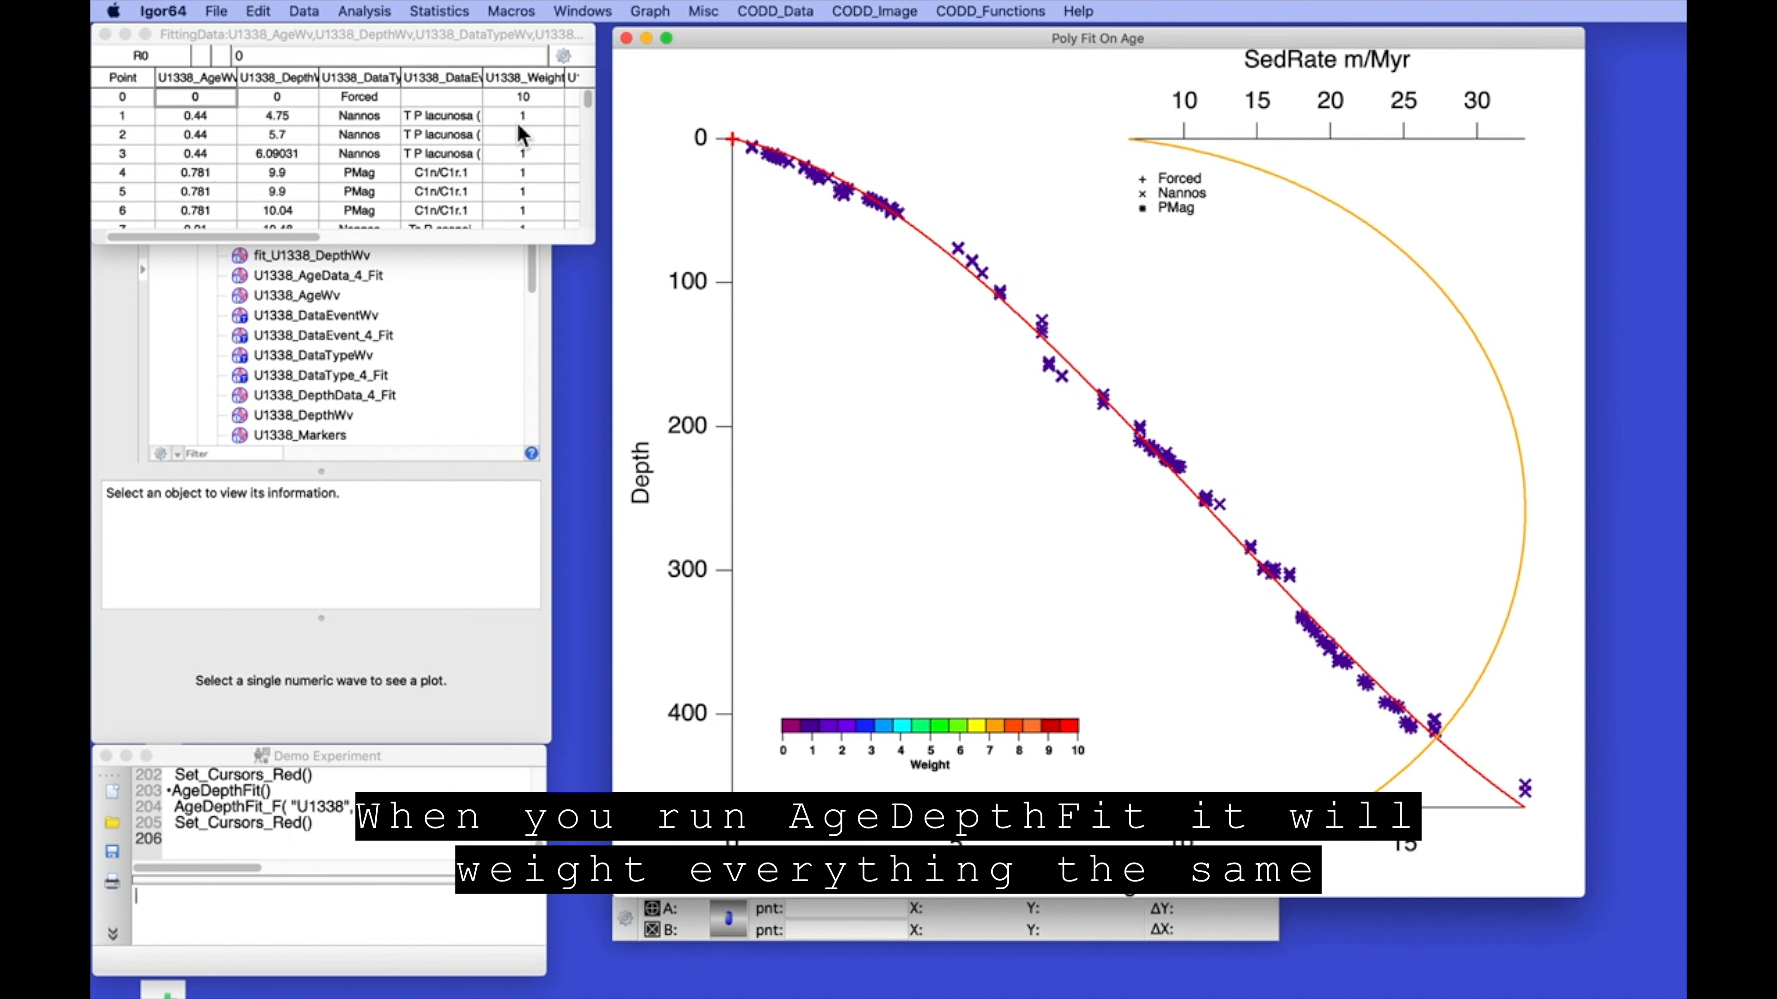
{"action": "scroll", "coordinate": [520, 137], "scroll_direction": "down", "scroll_amount": 4}
{"action": "left_click_drag", "start_coordinate": [596, 243], "coordinate": [593, 738]}
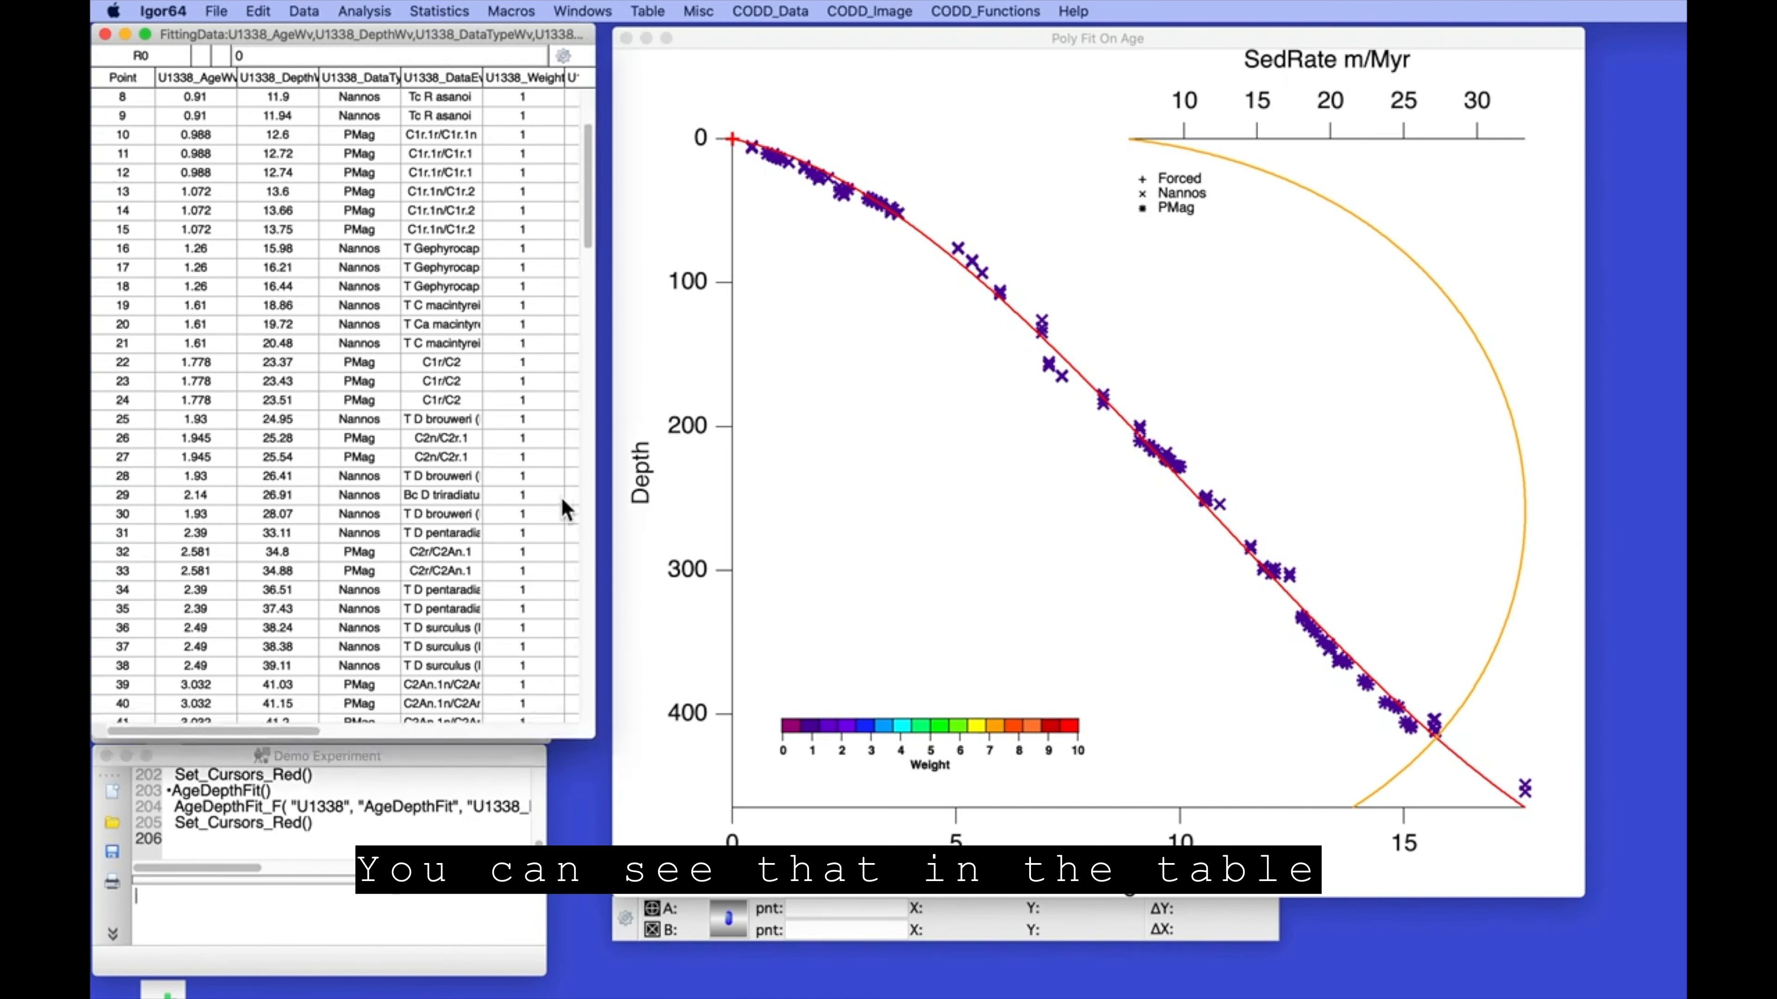
{"action": "scroll", "coordinate": [424, 293], "scroll_direction": "up", "scroll_amount": 3}
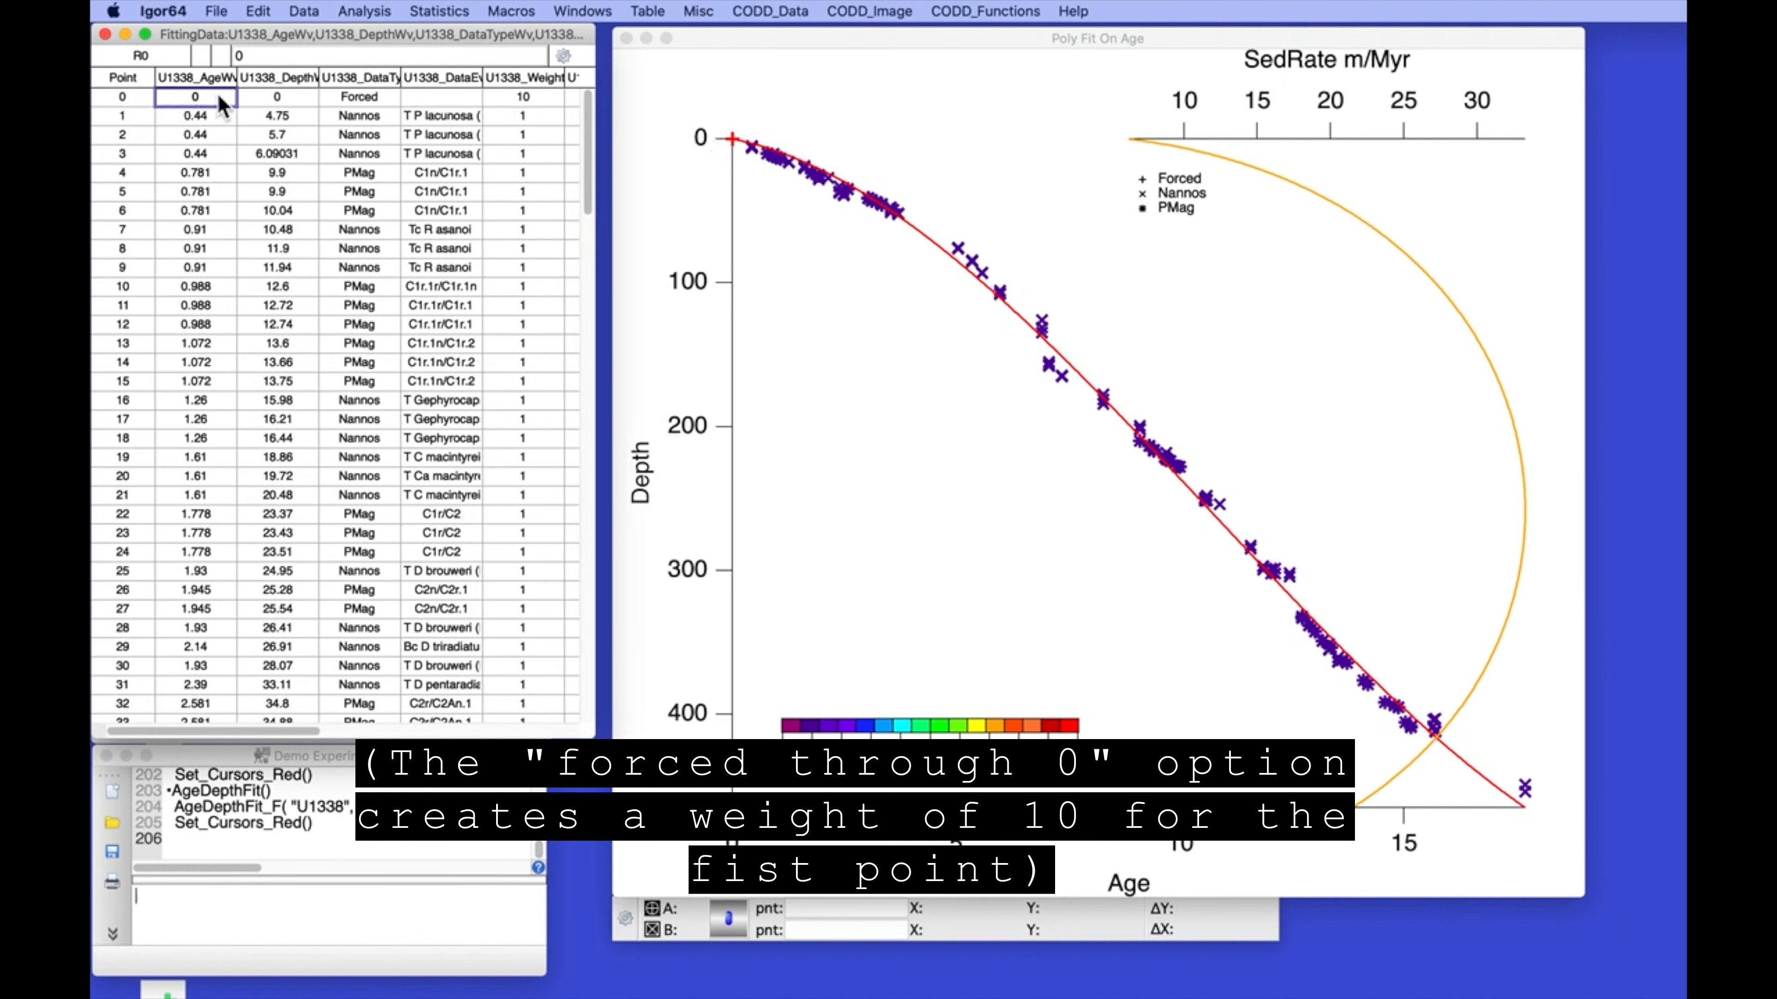
{"action": "scroll", "coordinate": [480, 322], "scroll_direction": "down", "scroll_amount": 20}
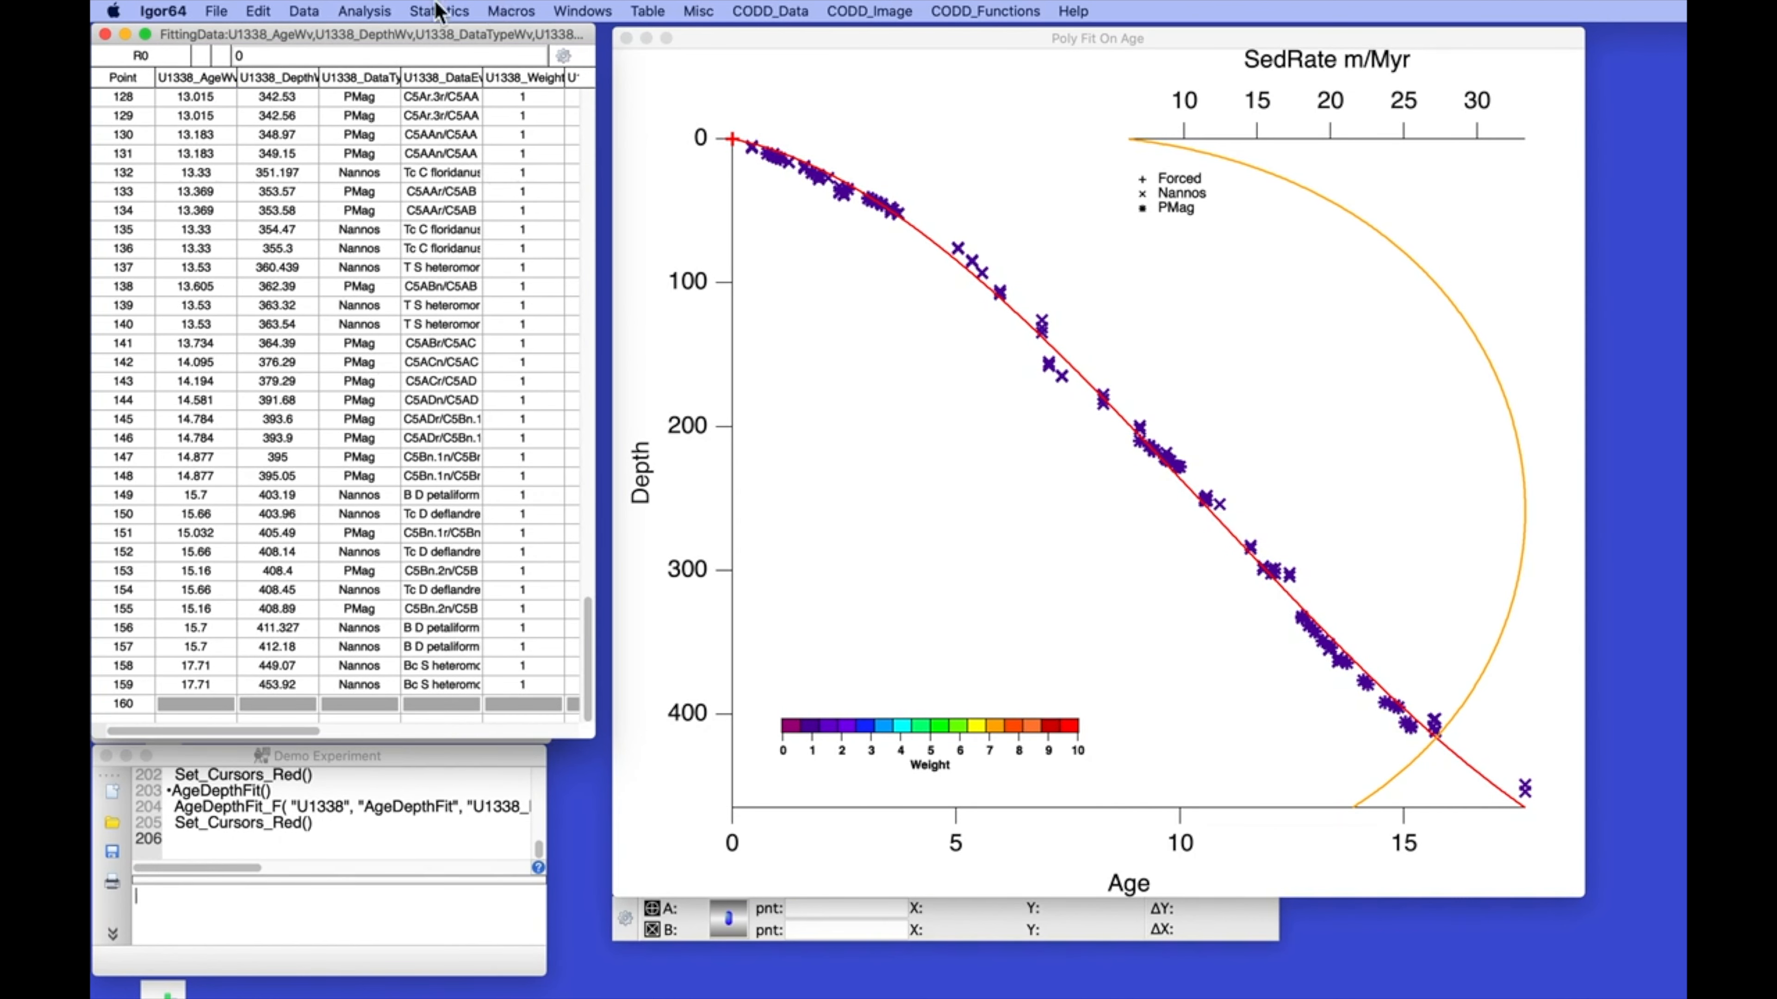
Set the weight of the PMag data for site U1338 to 10 with SetWeights
{"action": "left_click", "coordinate": [804, 12]}
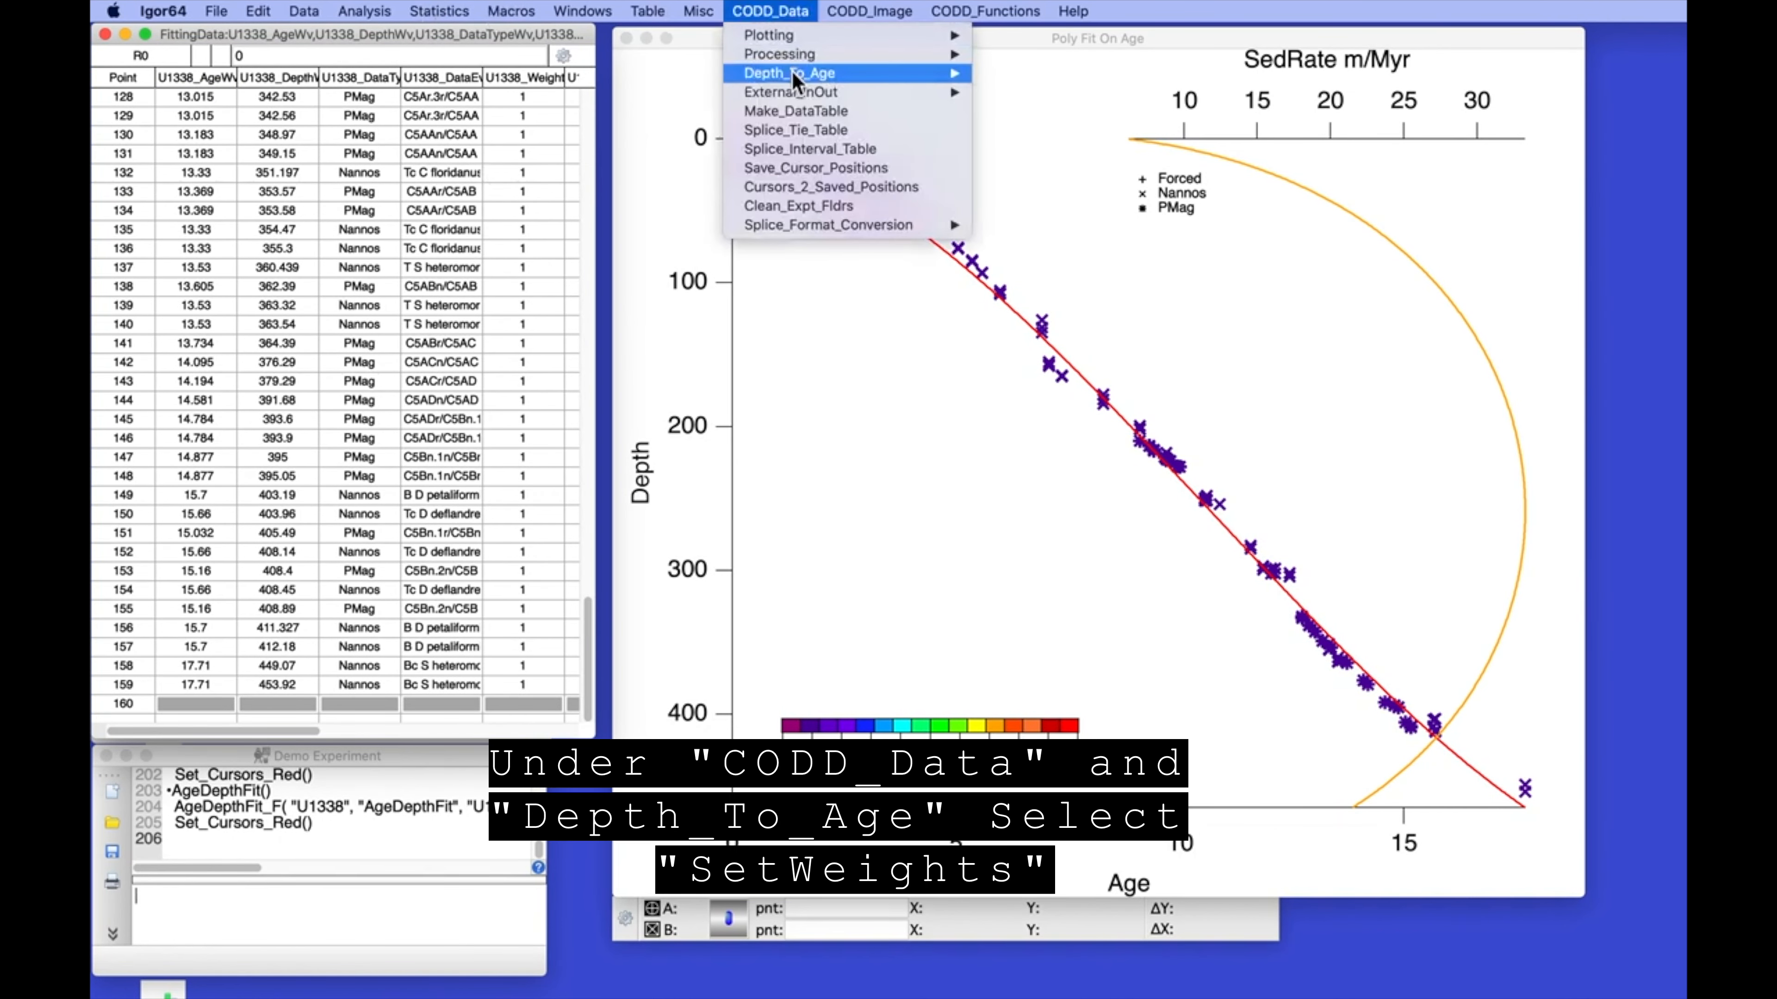
{"action": "mouse_move", "coordinate": [795, 82]}
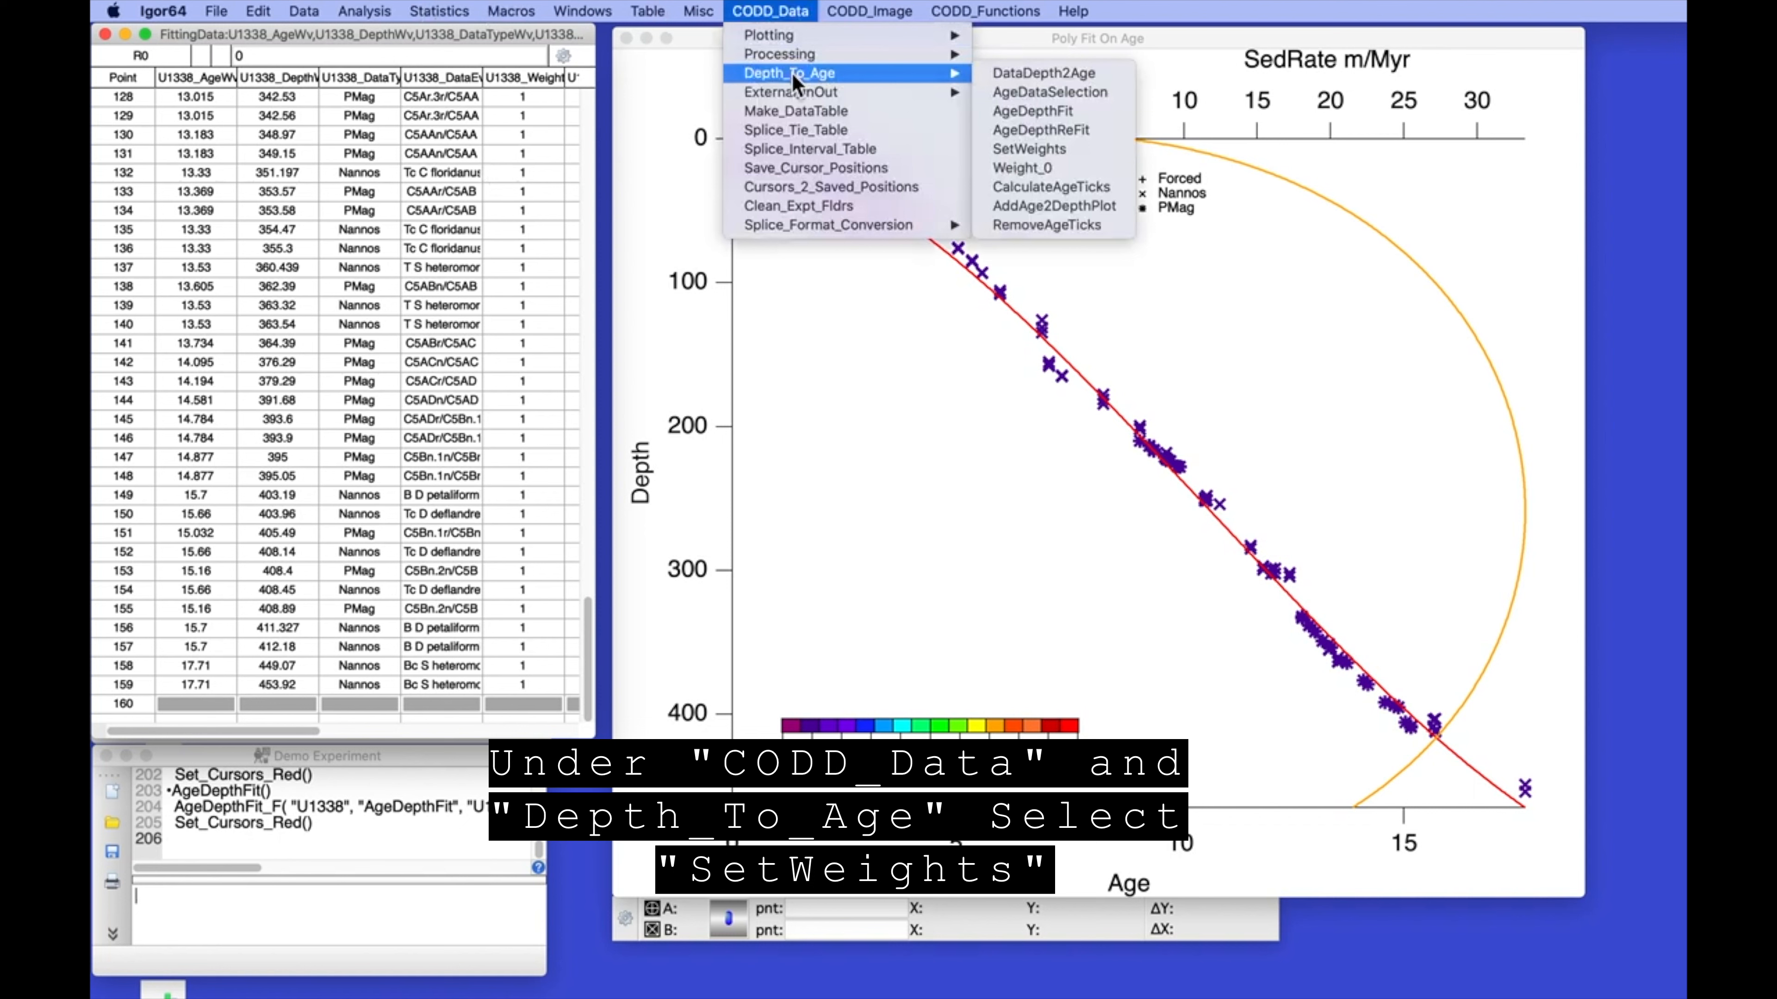
{"action": "left_click", "coordinate": [1031, 149]}
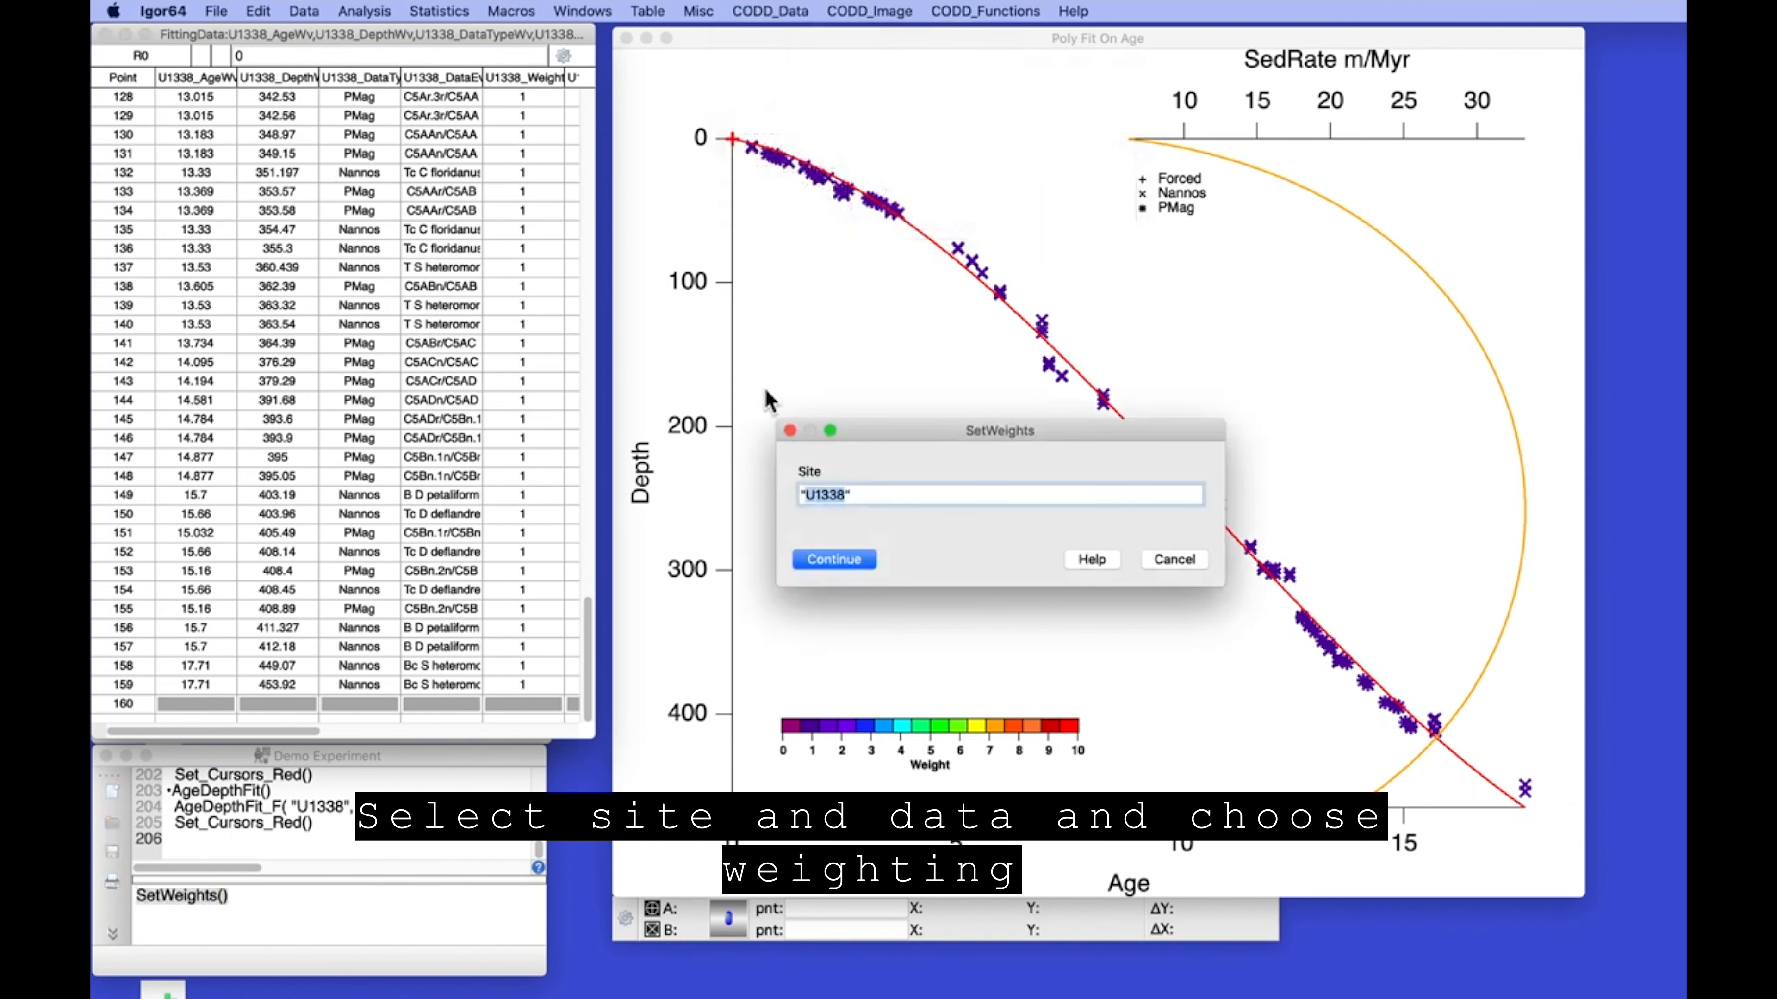
{"action": "left_click", "coordinate": [838, 558]}
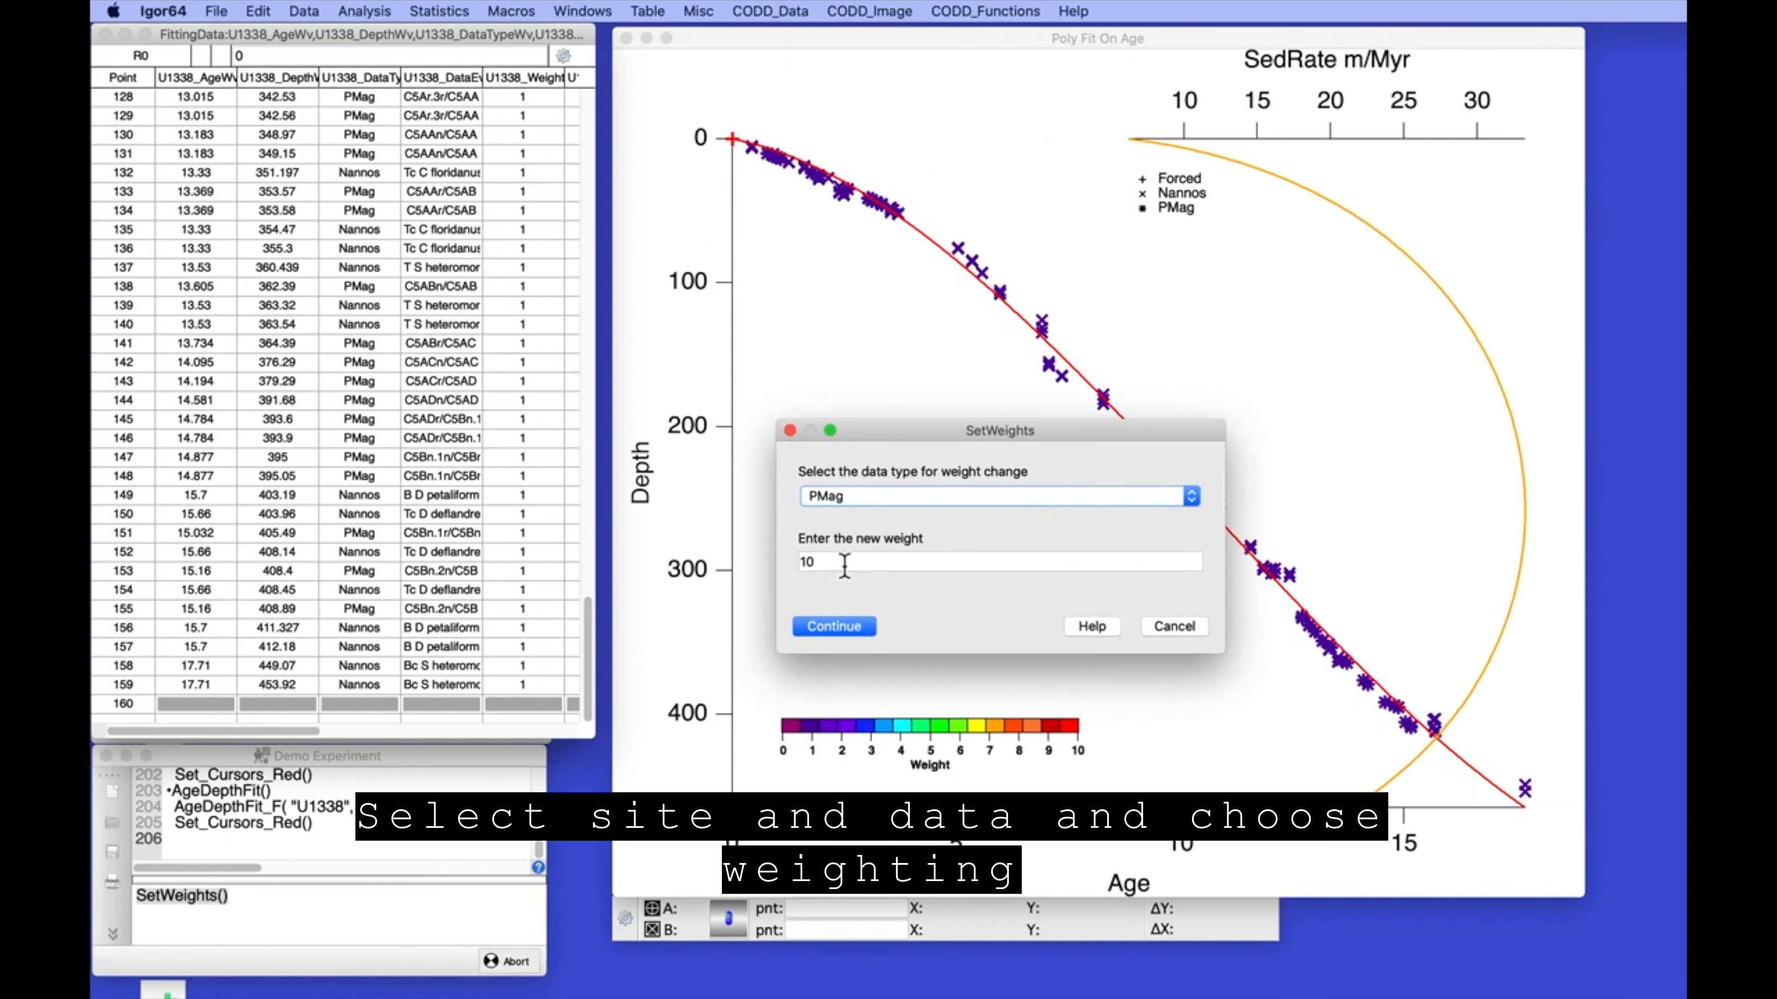
{"action": "left_click", "coordinate": [845, 563]}
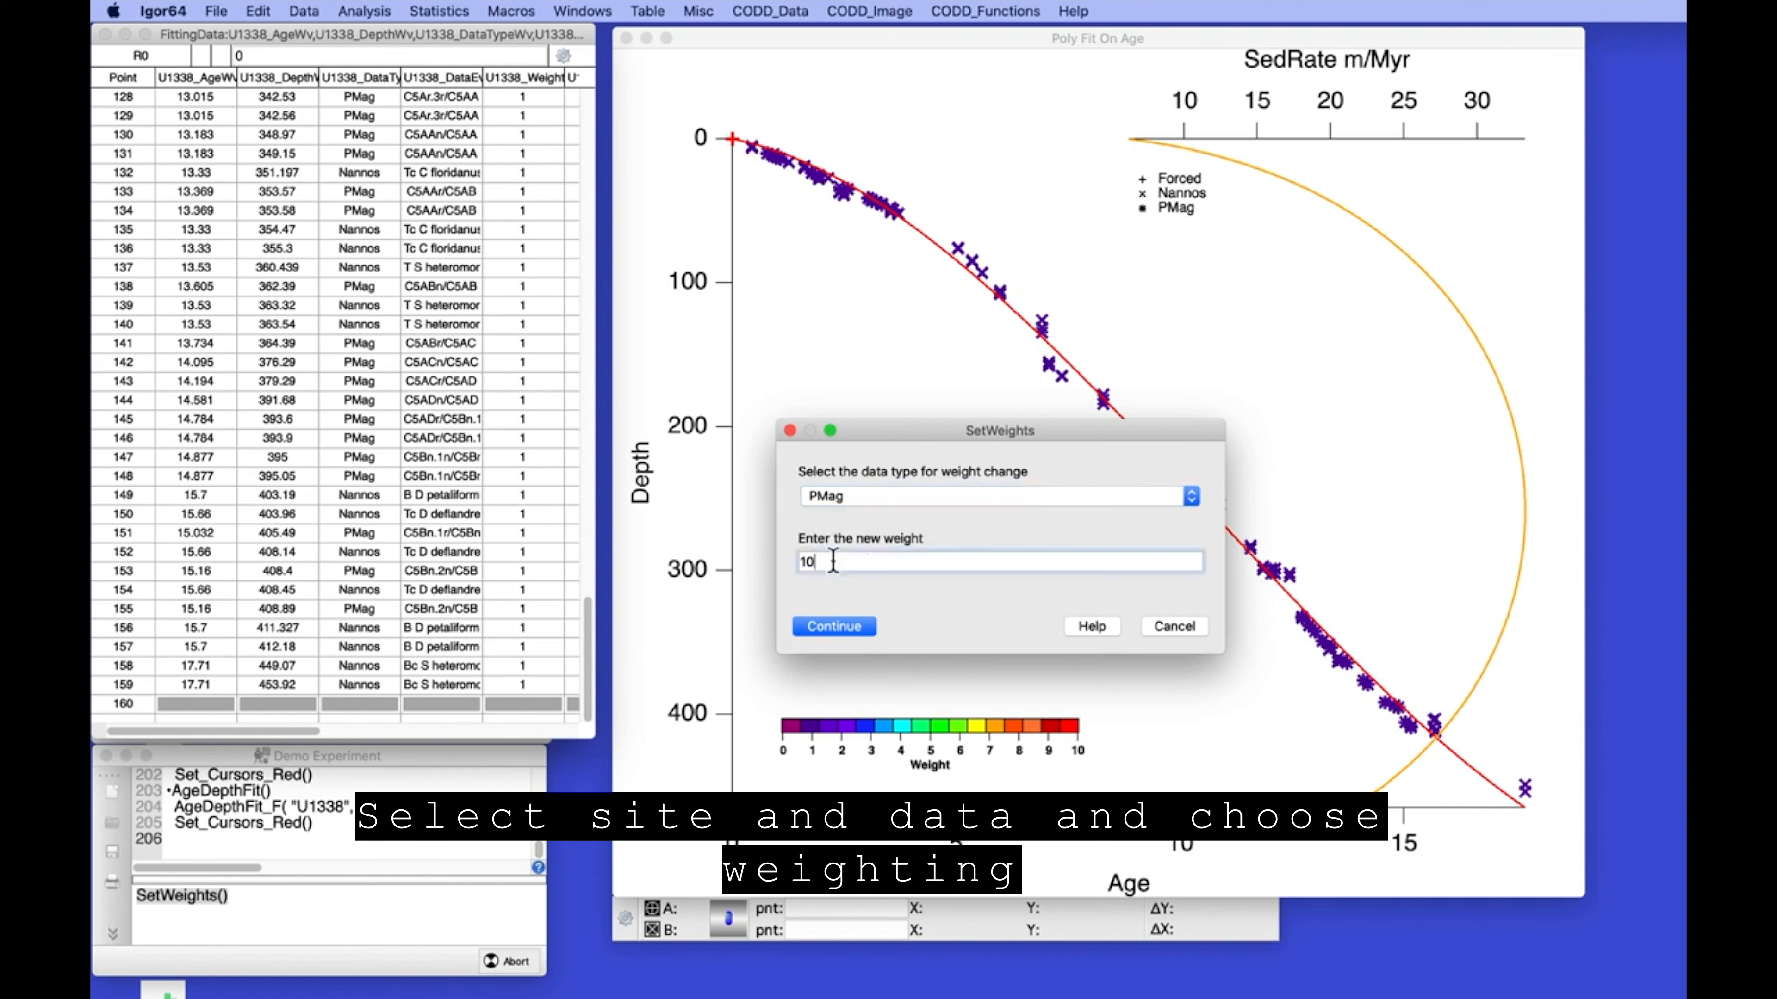
{"action": "left_click", "coordinate": [836, 628]}
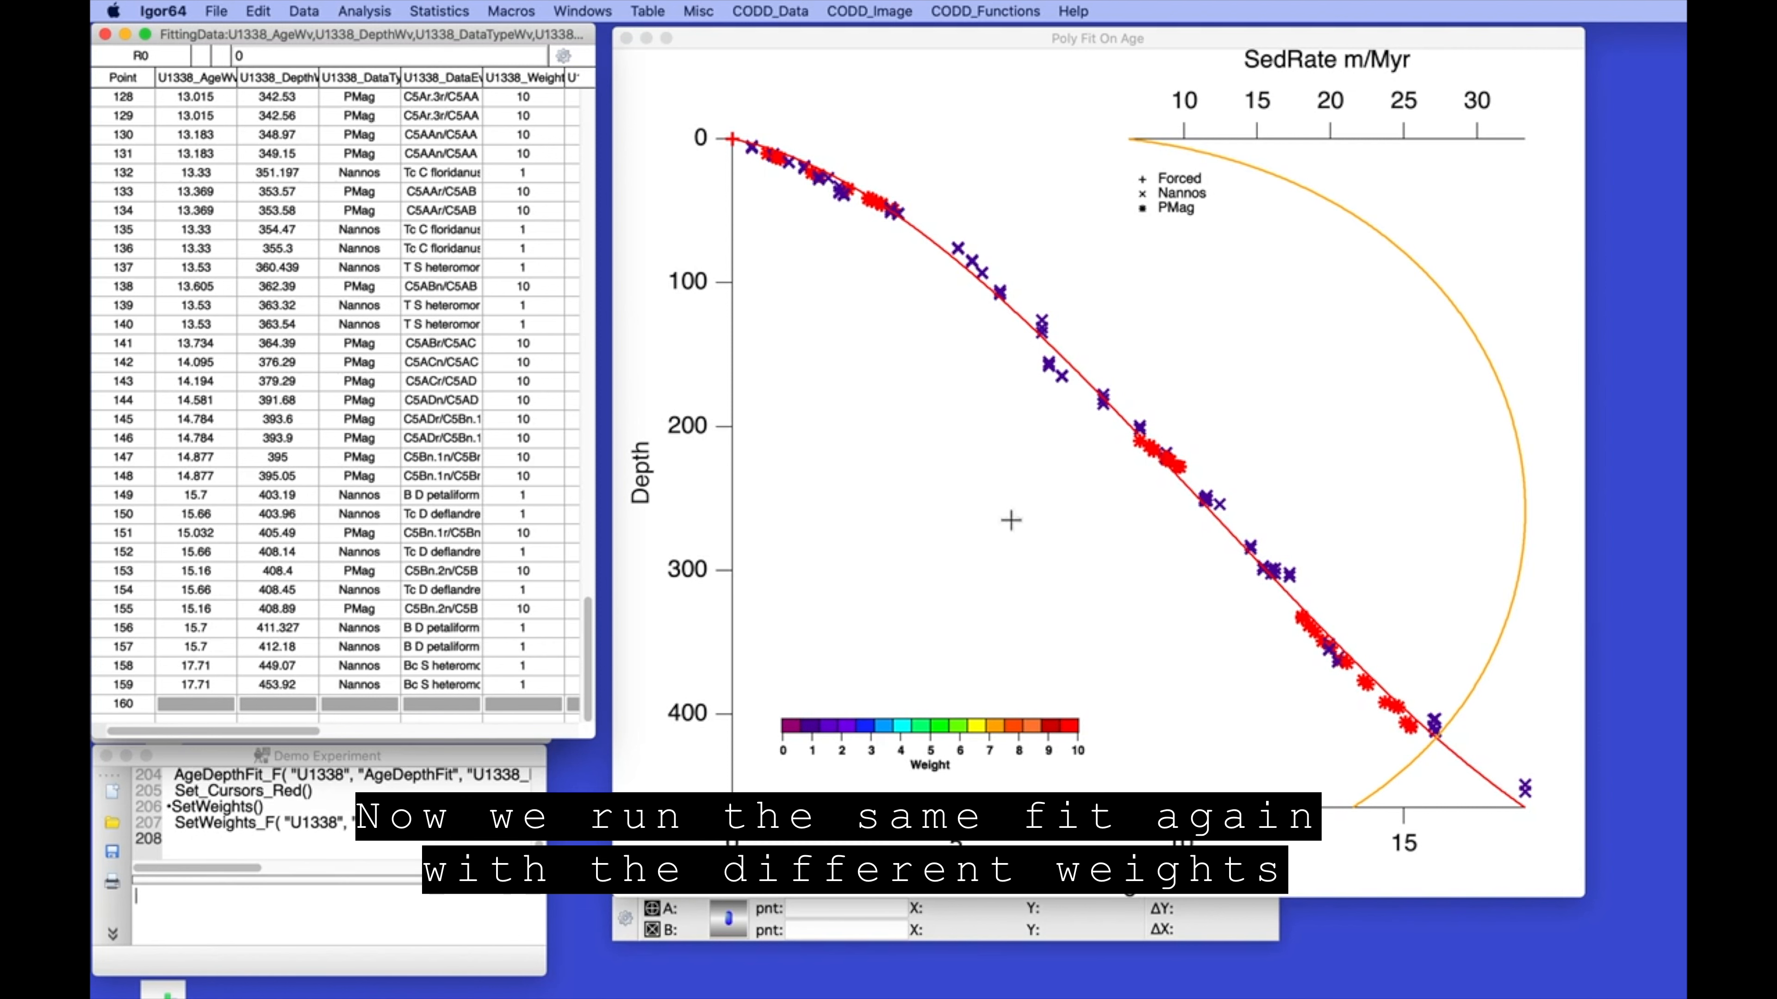
Run AgeDepthReFit with fit order 4 on the reweighted data
{"action": "left_click", "coordinate": [480, 935]}
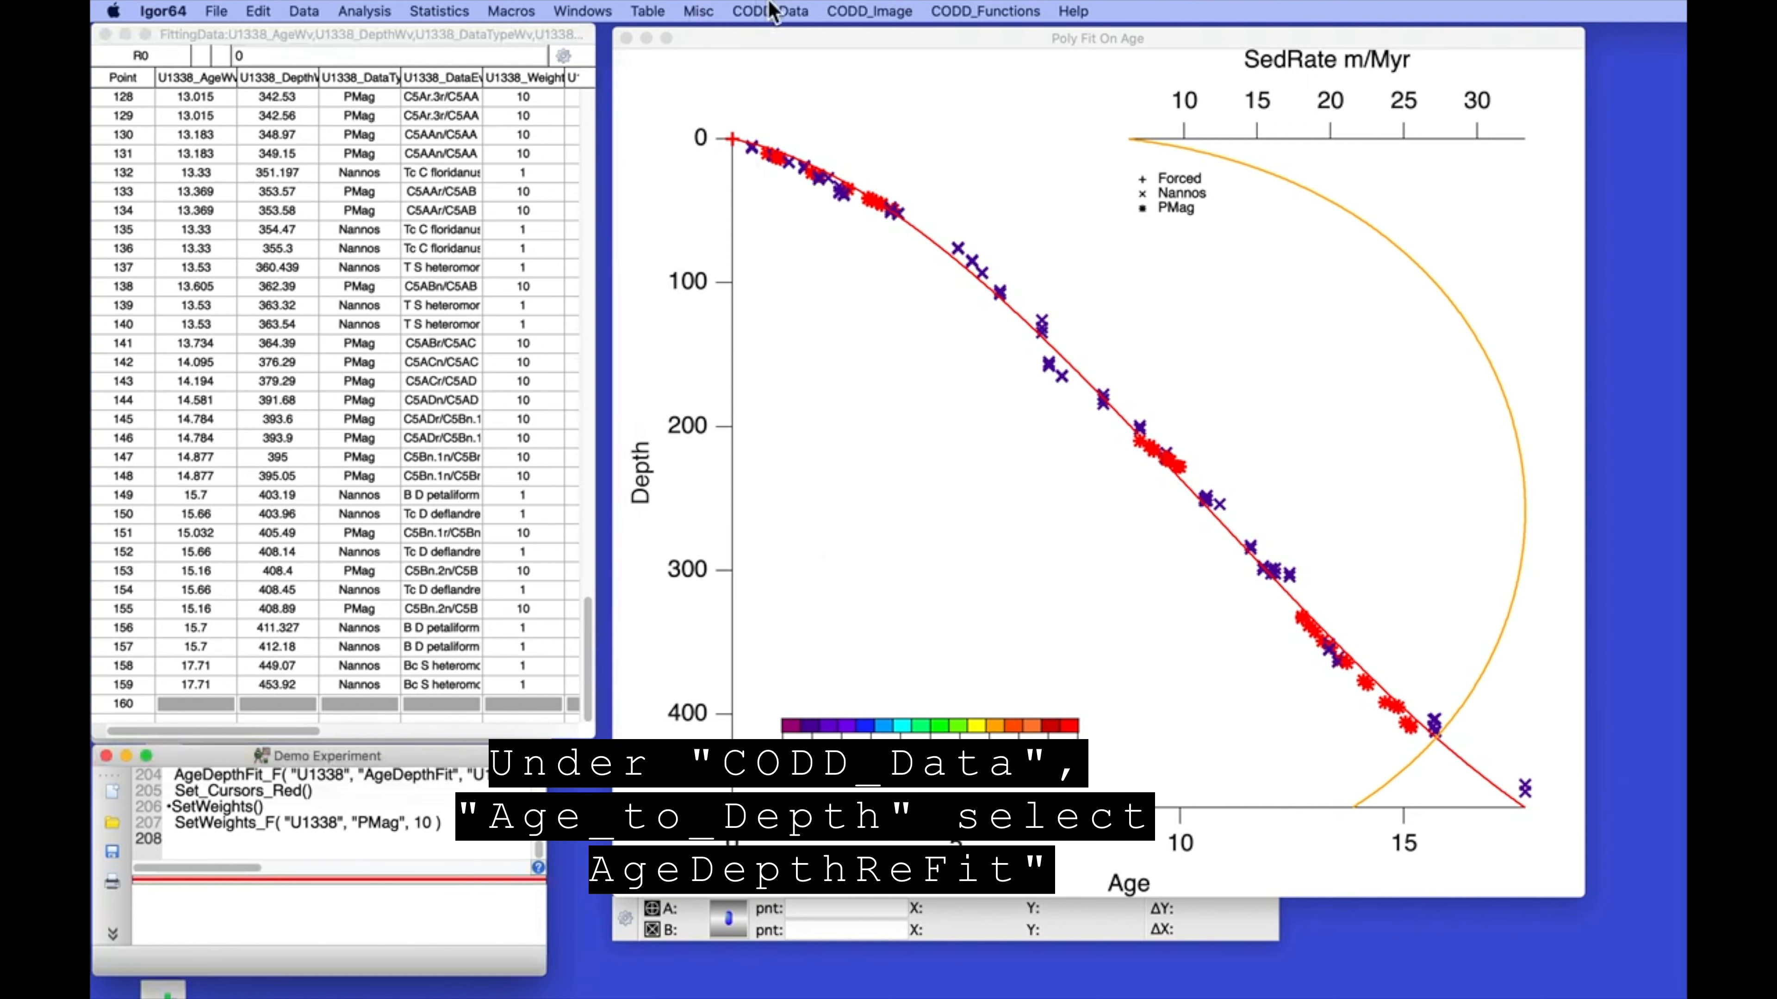
{"action": "left_click", "coordinate": [771, 11]}
{"action": "mouse_move", "coordinate": [775, 78]}
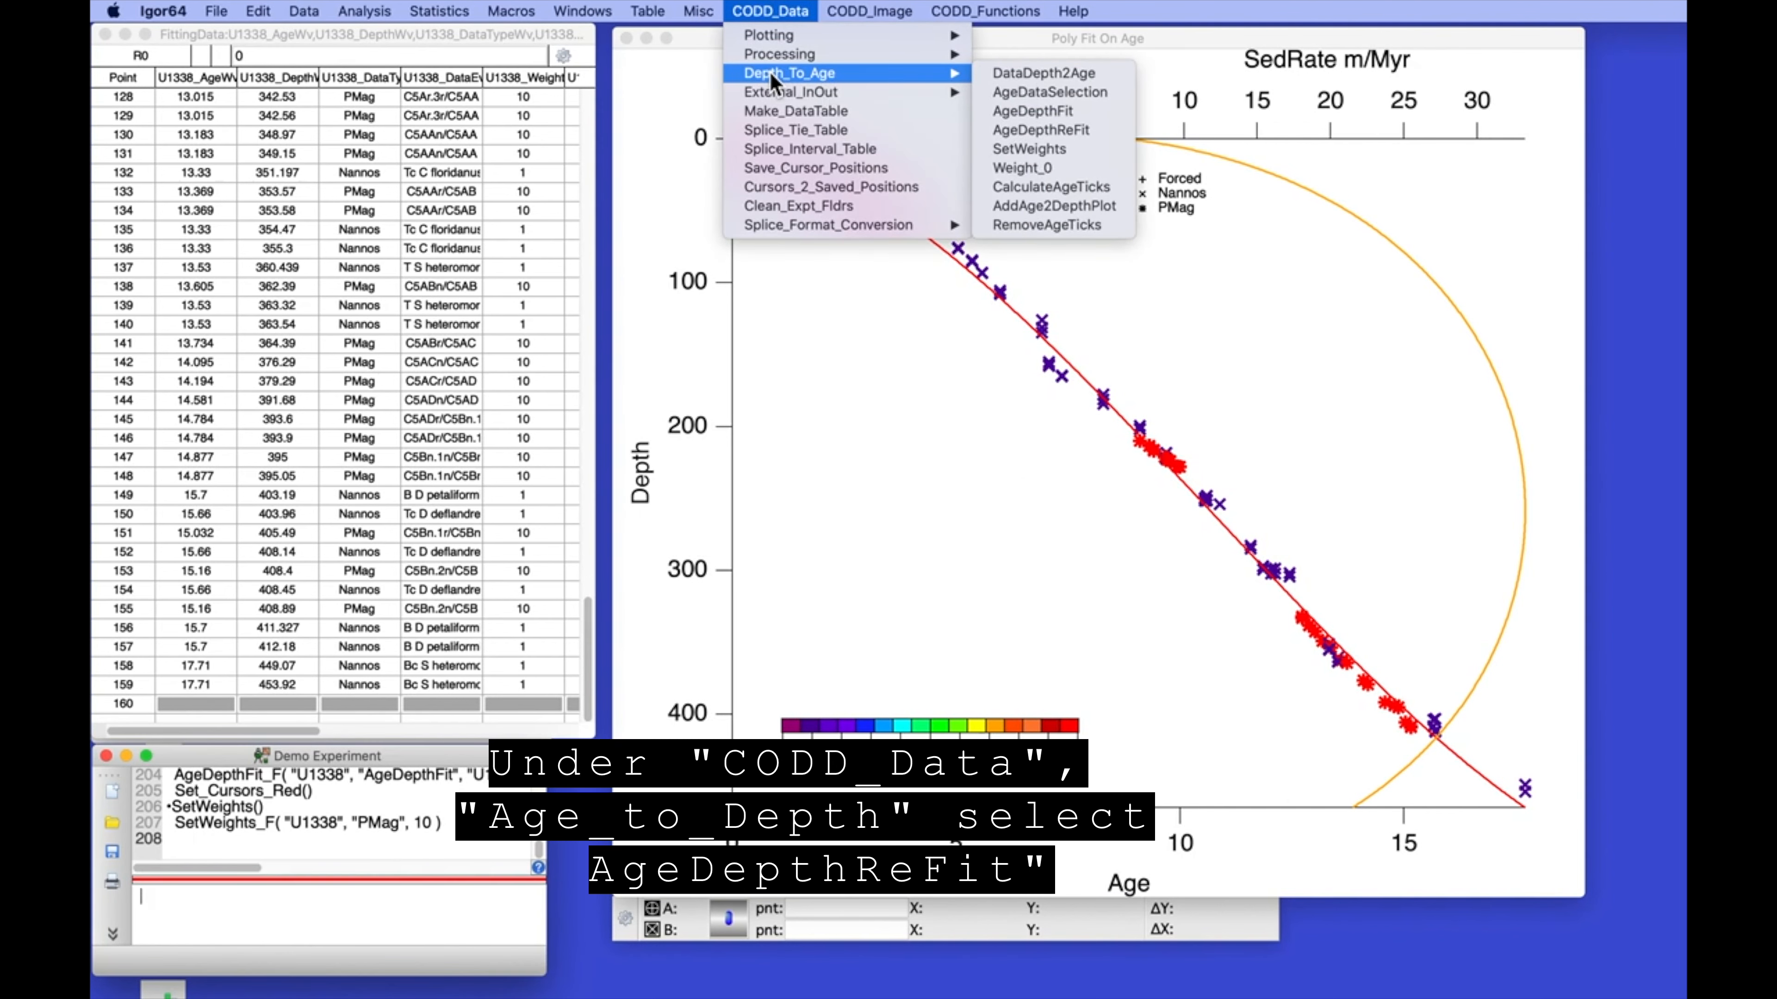
{"action": "left_click", "coordinate": [1042, 130]}
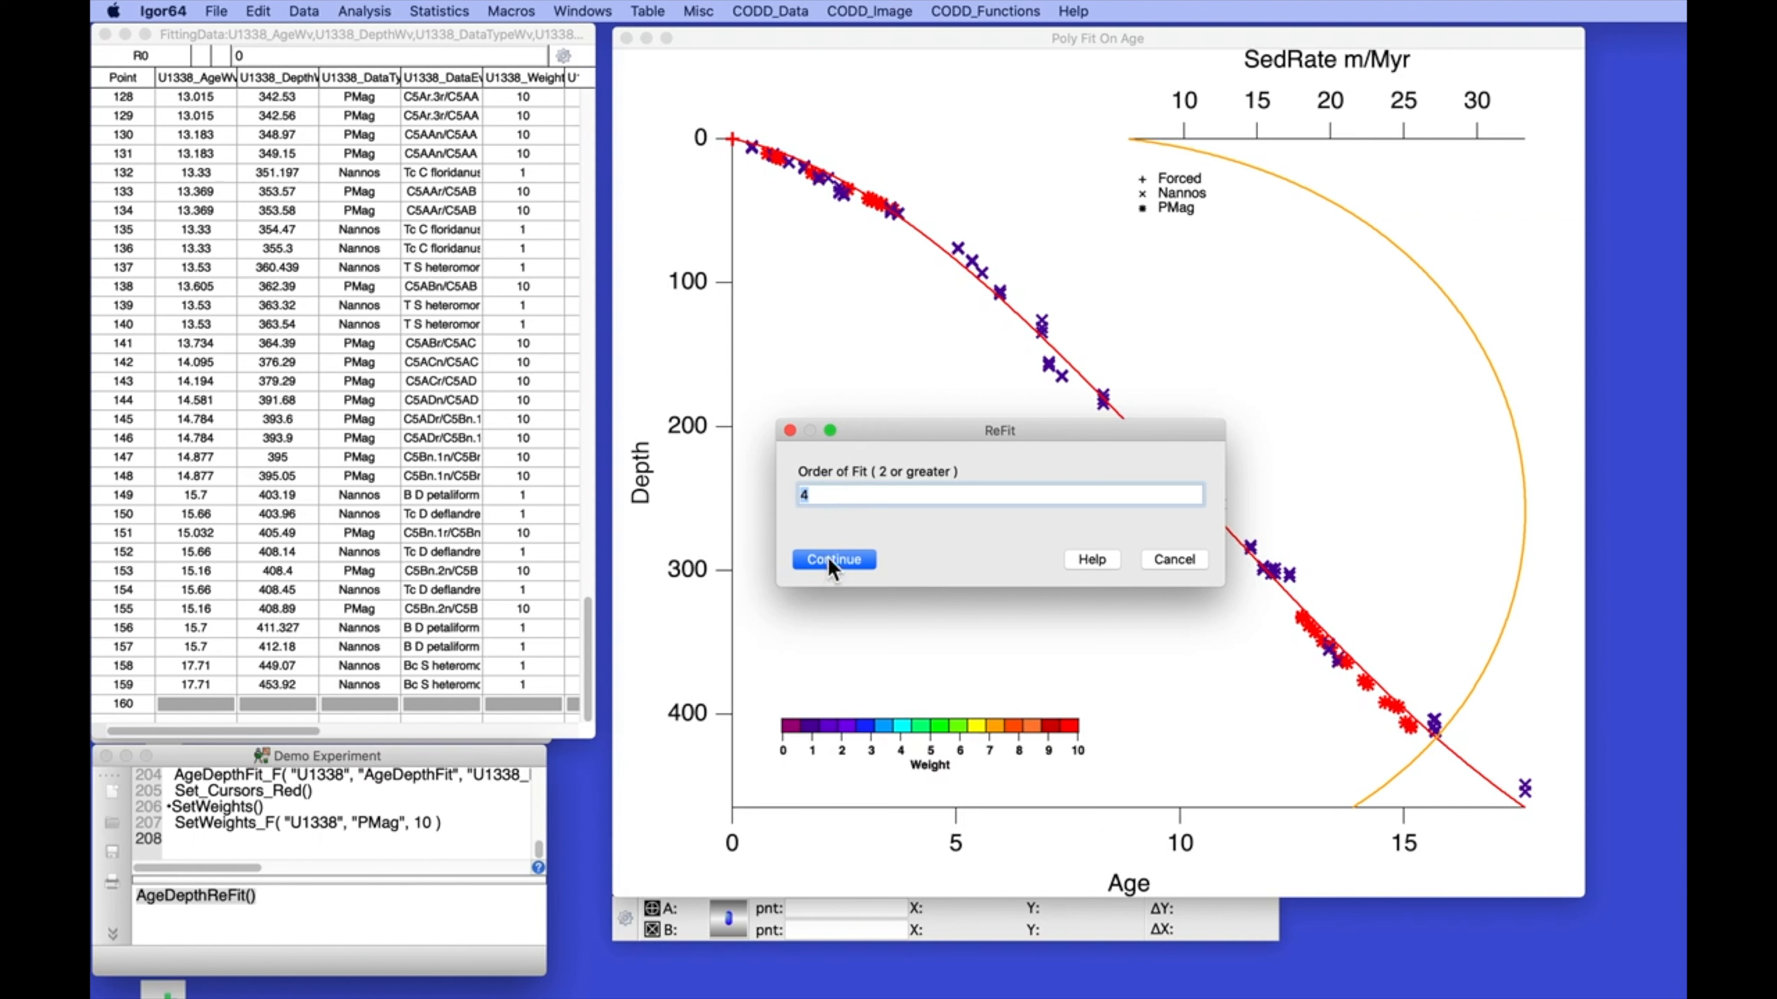
{"action": "left_click", "coordinate": [833, 559]}
Examine how the fourth-order curve follows the PMag points in the deepest cluster and the middle cluster, restoring the full graph range each time
{"action": "left_click_drag", "start_coordinate": [1242, 560], "coordinate": [1446, 725]}
{"action": "left_click", "coordinate": [1370, 650]}
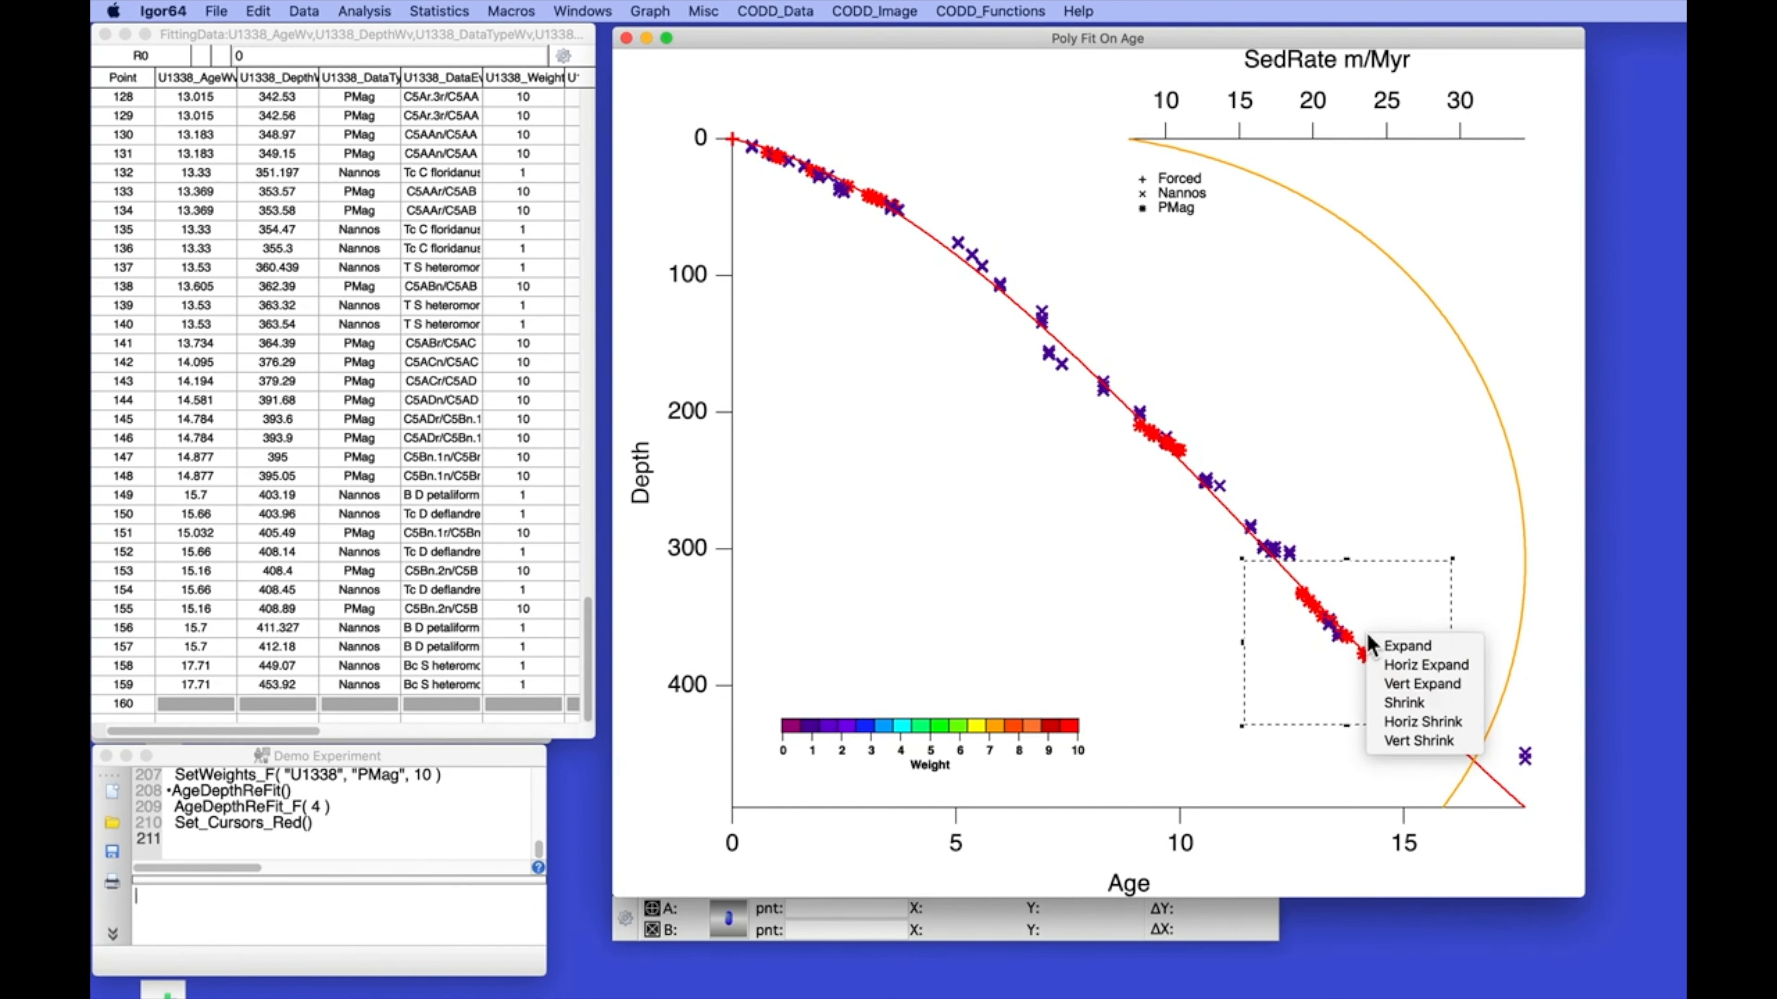
{"action": "left_click", "coordinate": [1407, 650]}
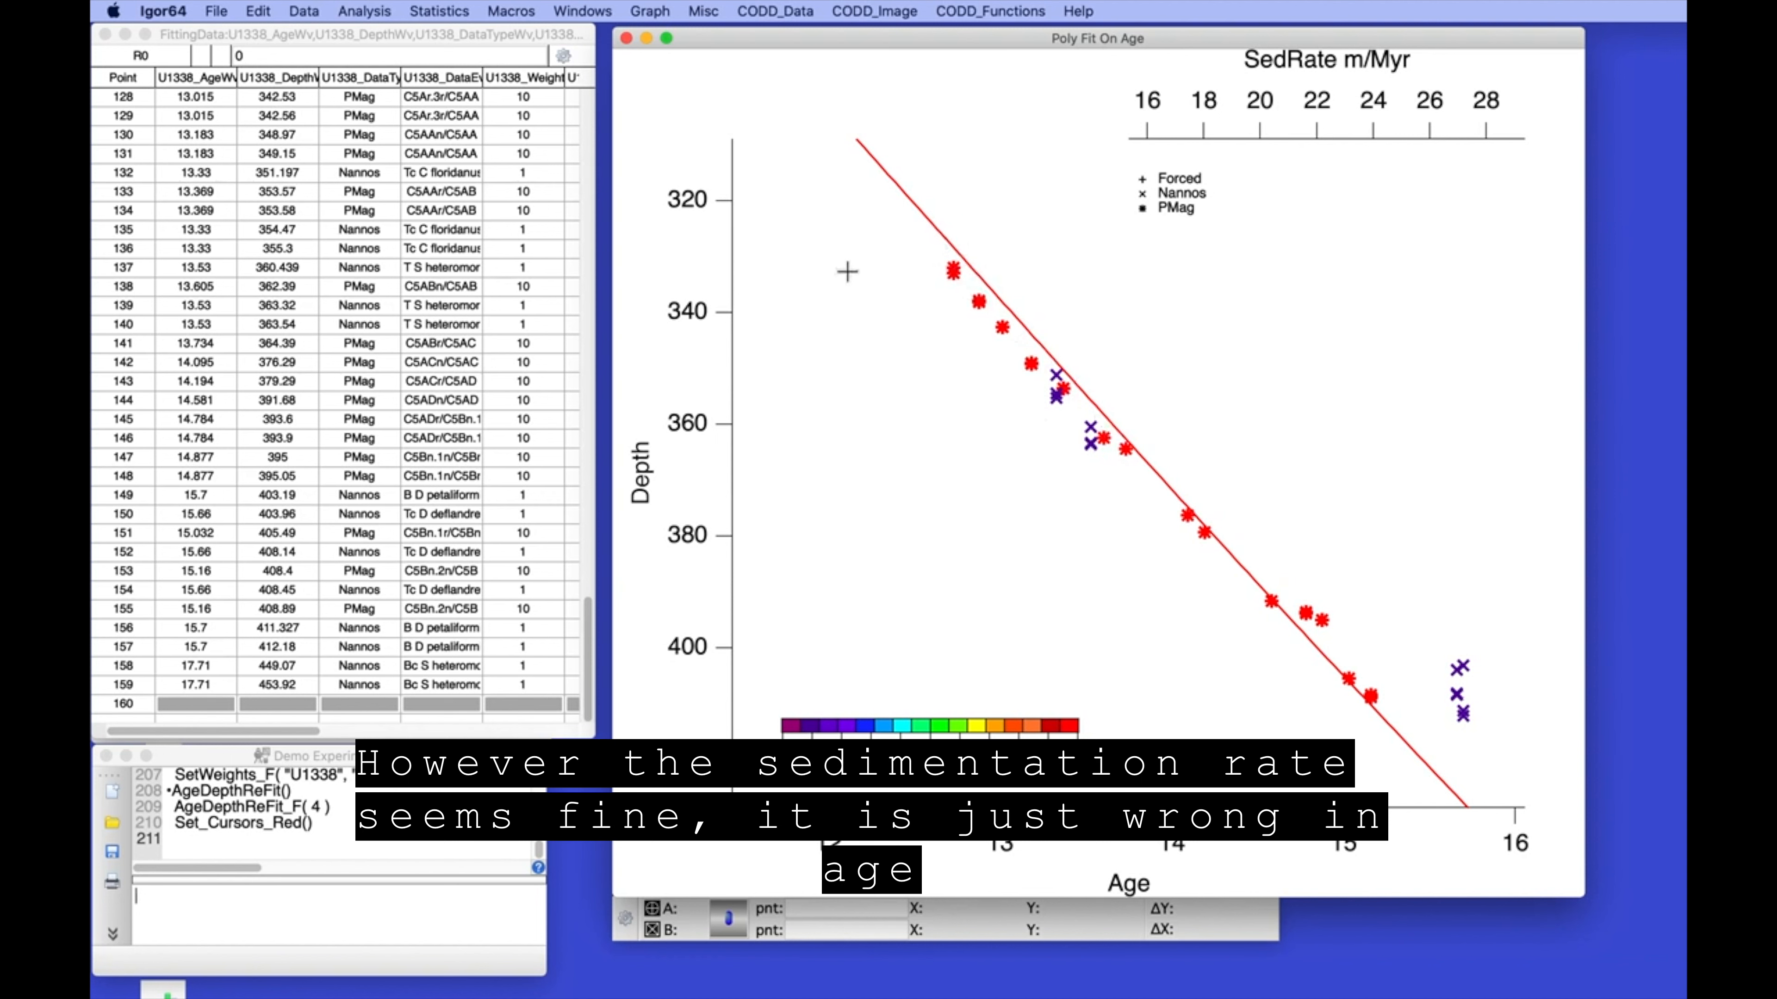
{"action": "key", "text": "super+a"}
{"action": "left_click_drag", "start_coordinate": [1089, 387], "coordinate": [1329, 560]}
{"action": "left_click", "coordinate": [1203, 463]}
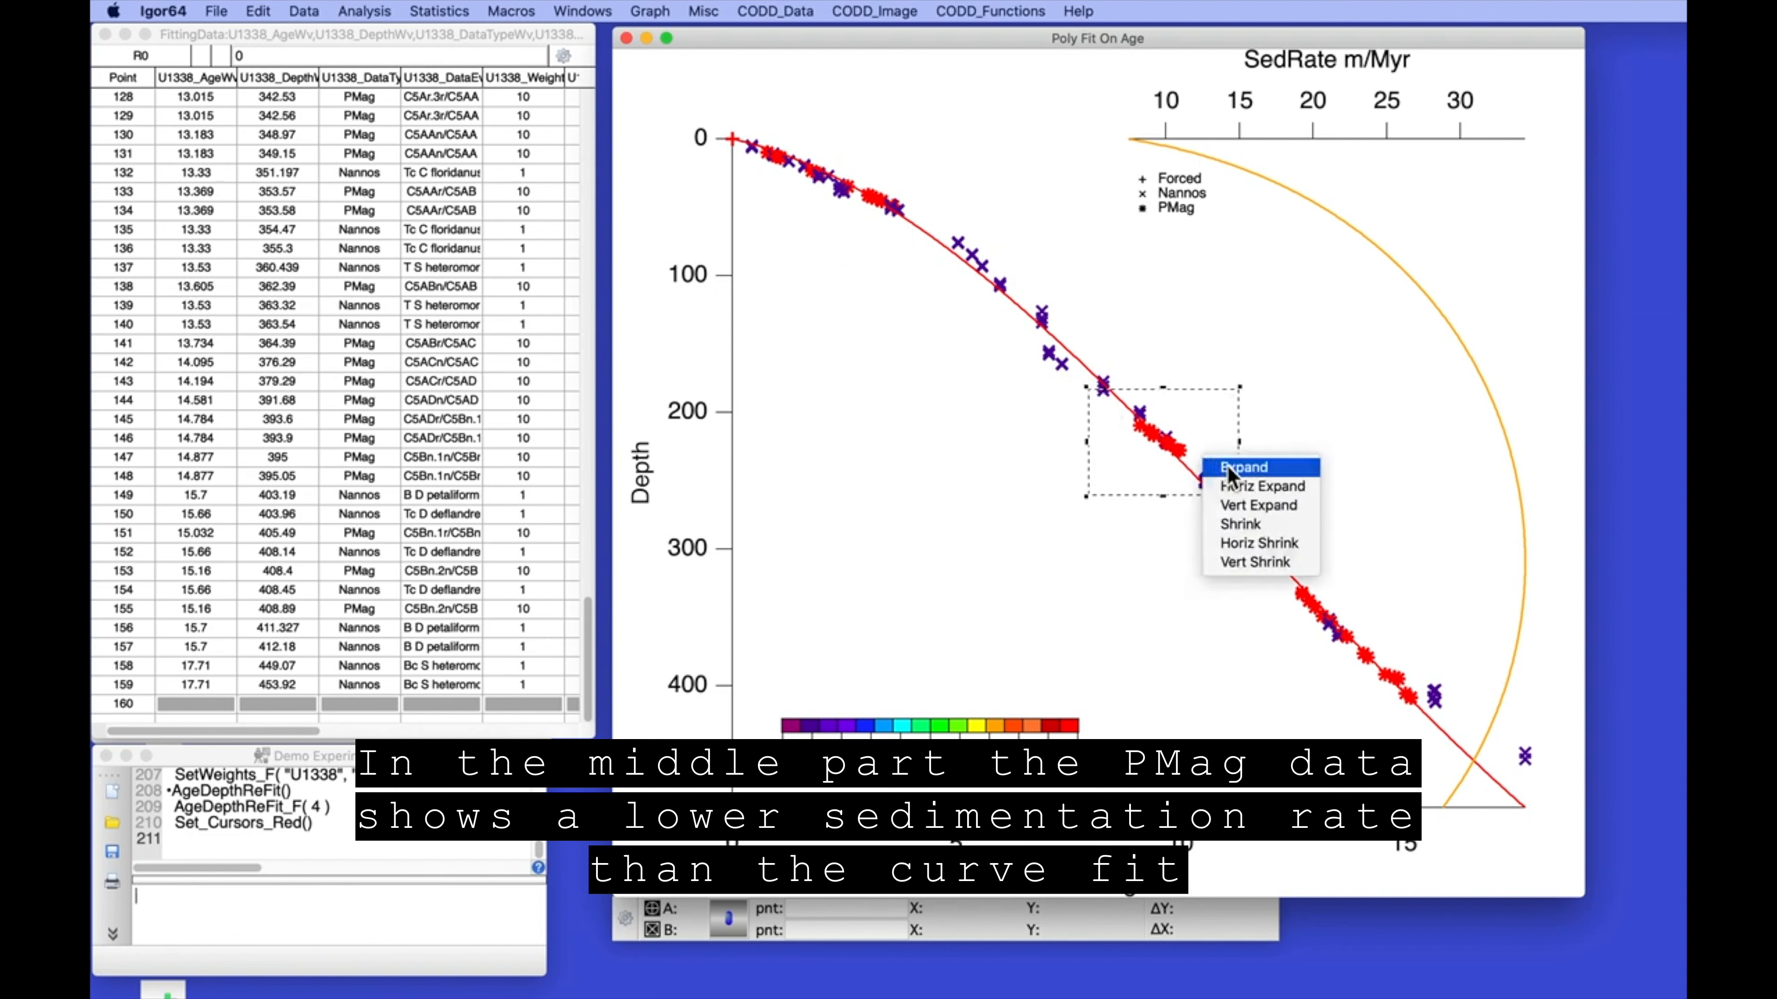
{"action": "left_click", "coordinate": [1225, 466]}
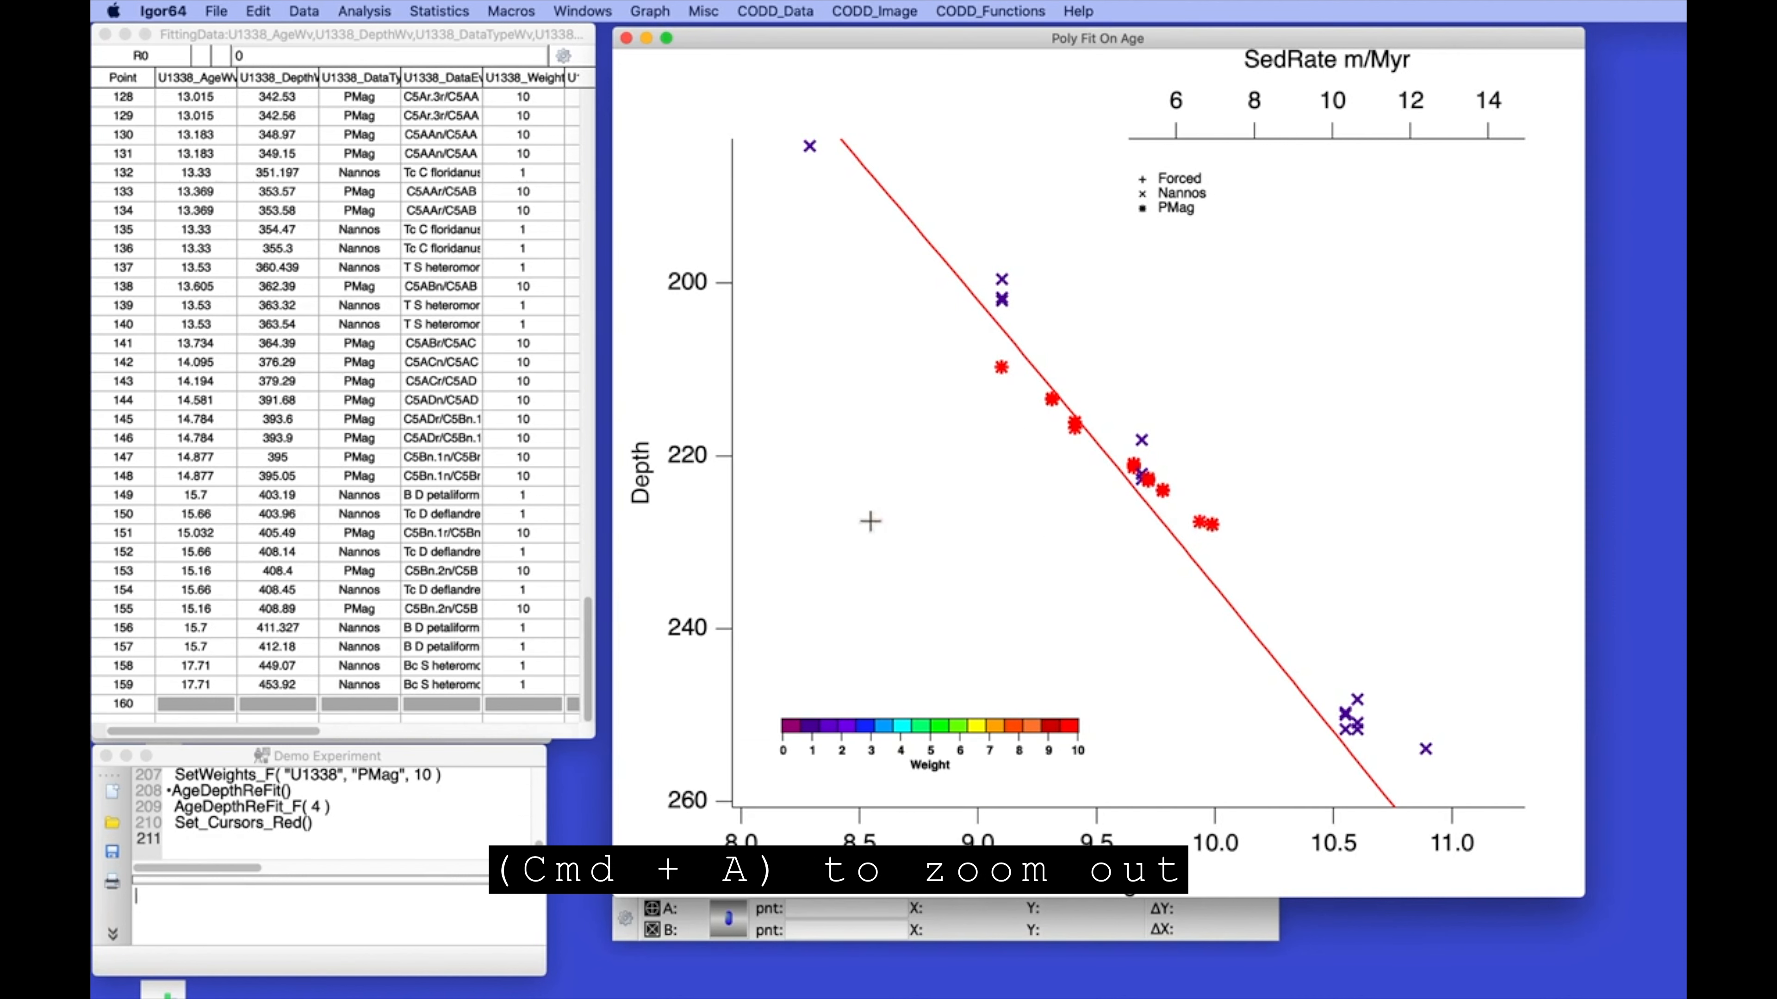
{"action": "key", "text": "super+a"}
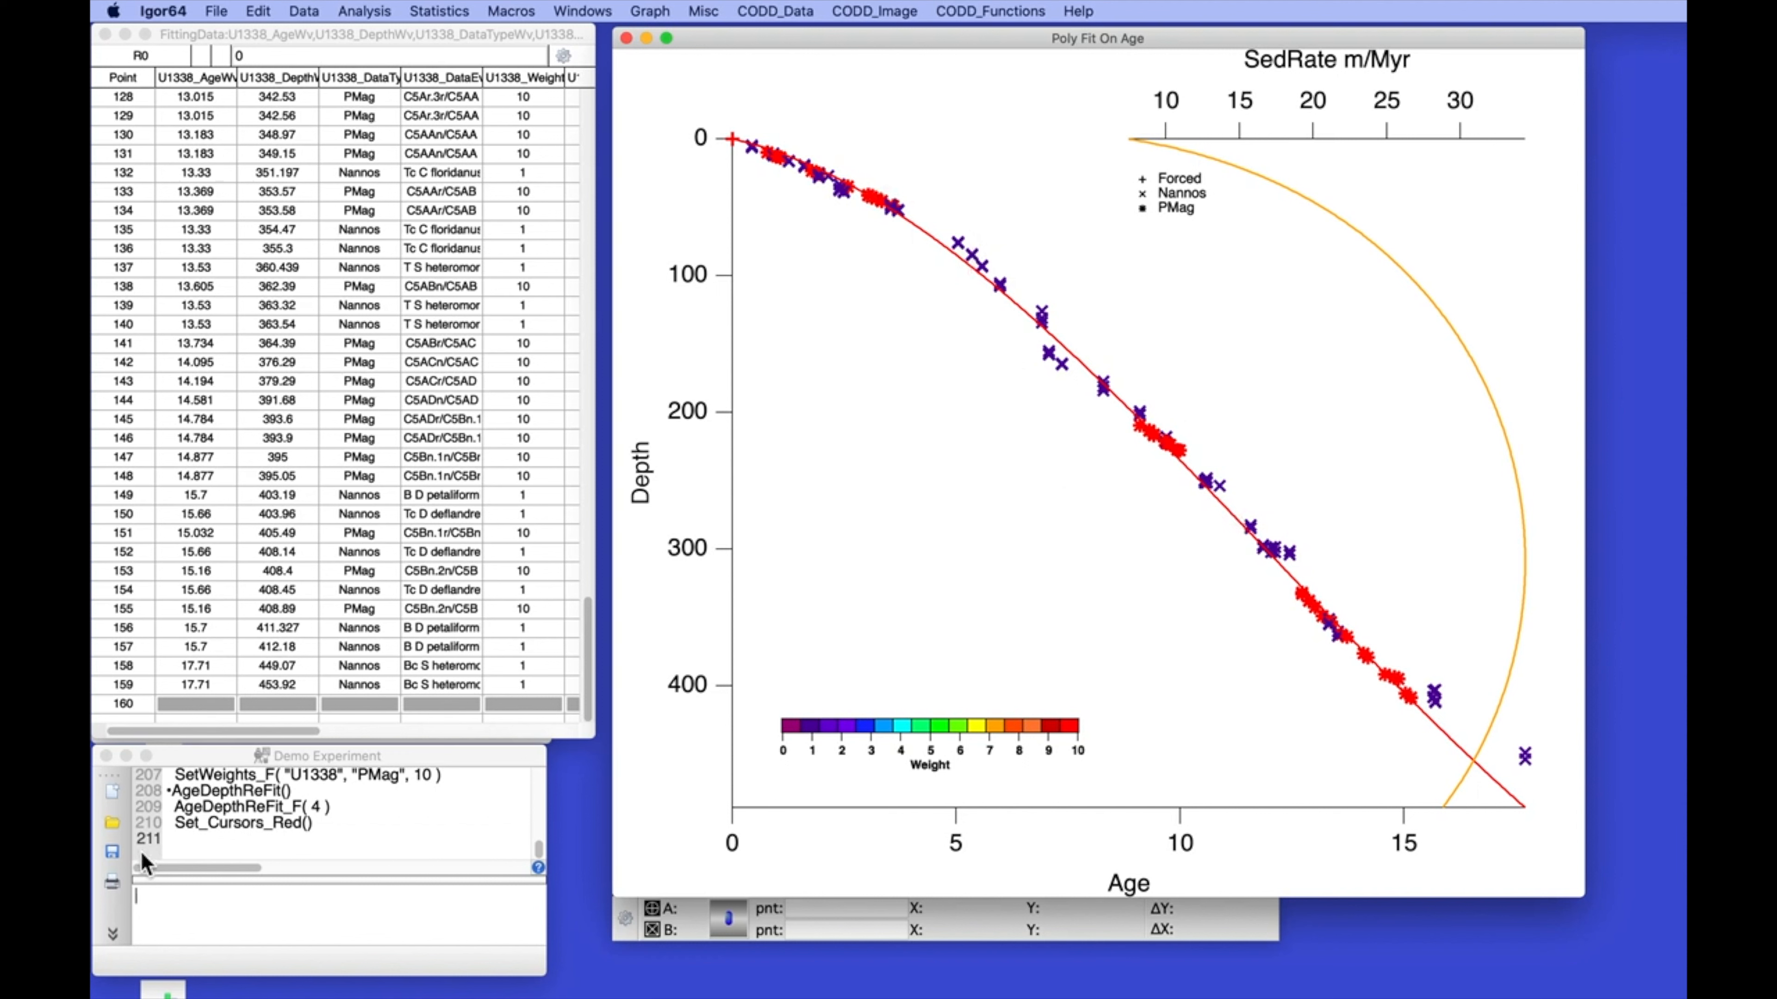
Reuse the AgeDepthReFit_F command from the history and run it with fit order 6
{"action": "left_click", "coordinate": [175, 813]}
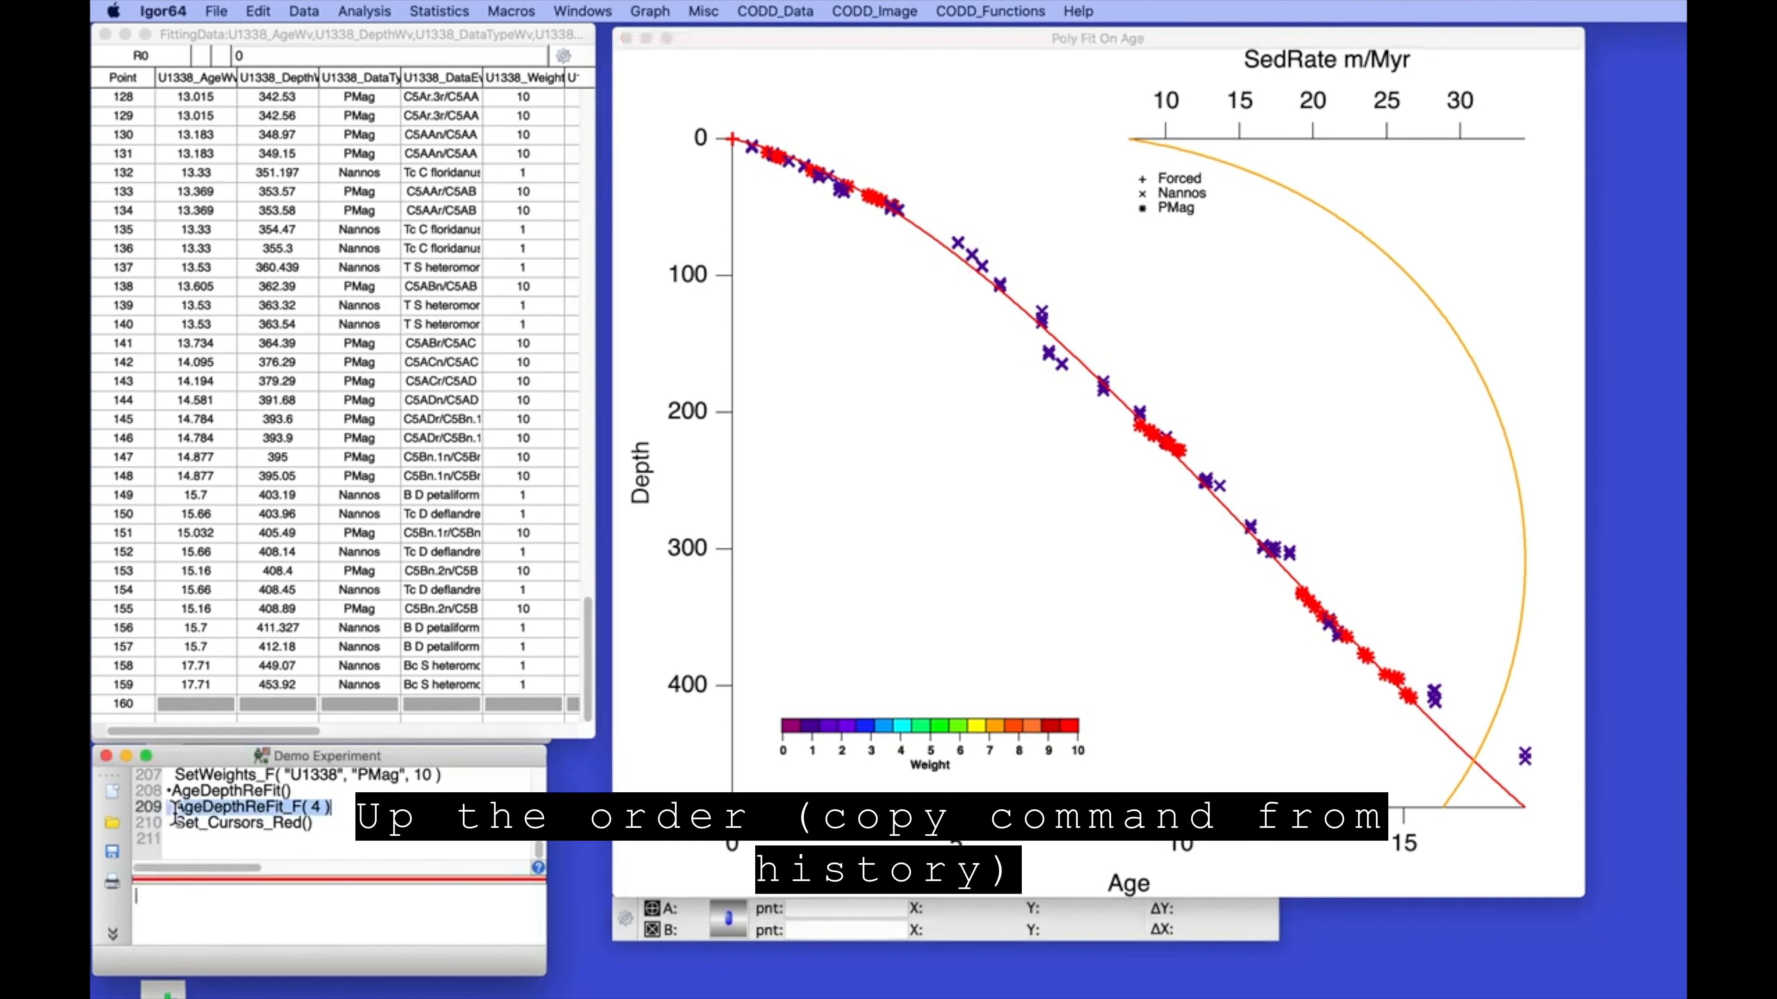
{"action": "key", "text": "Return"}
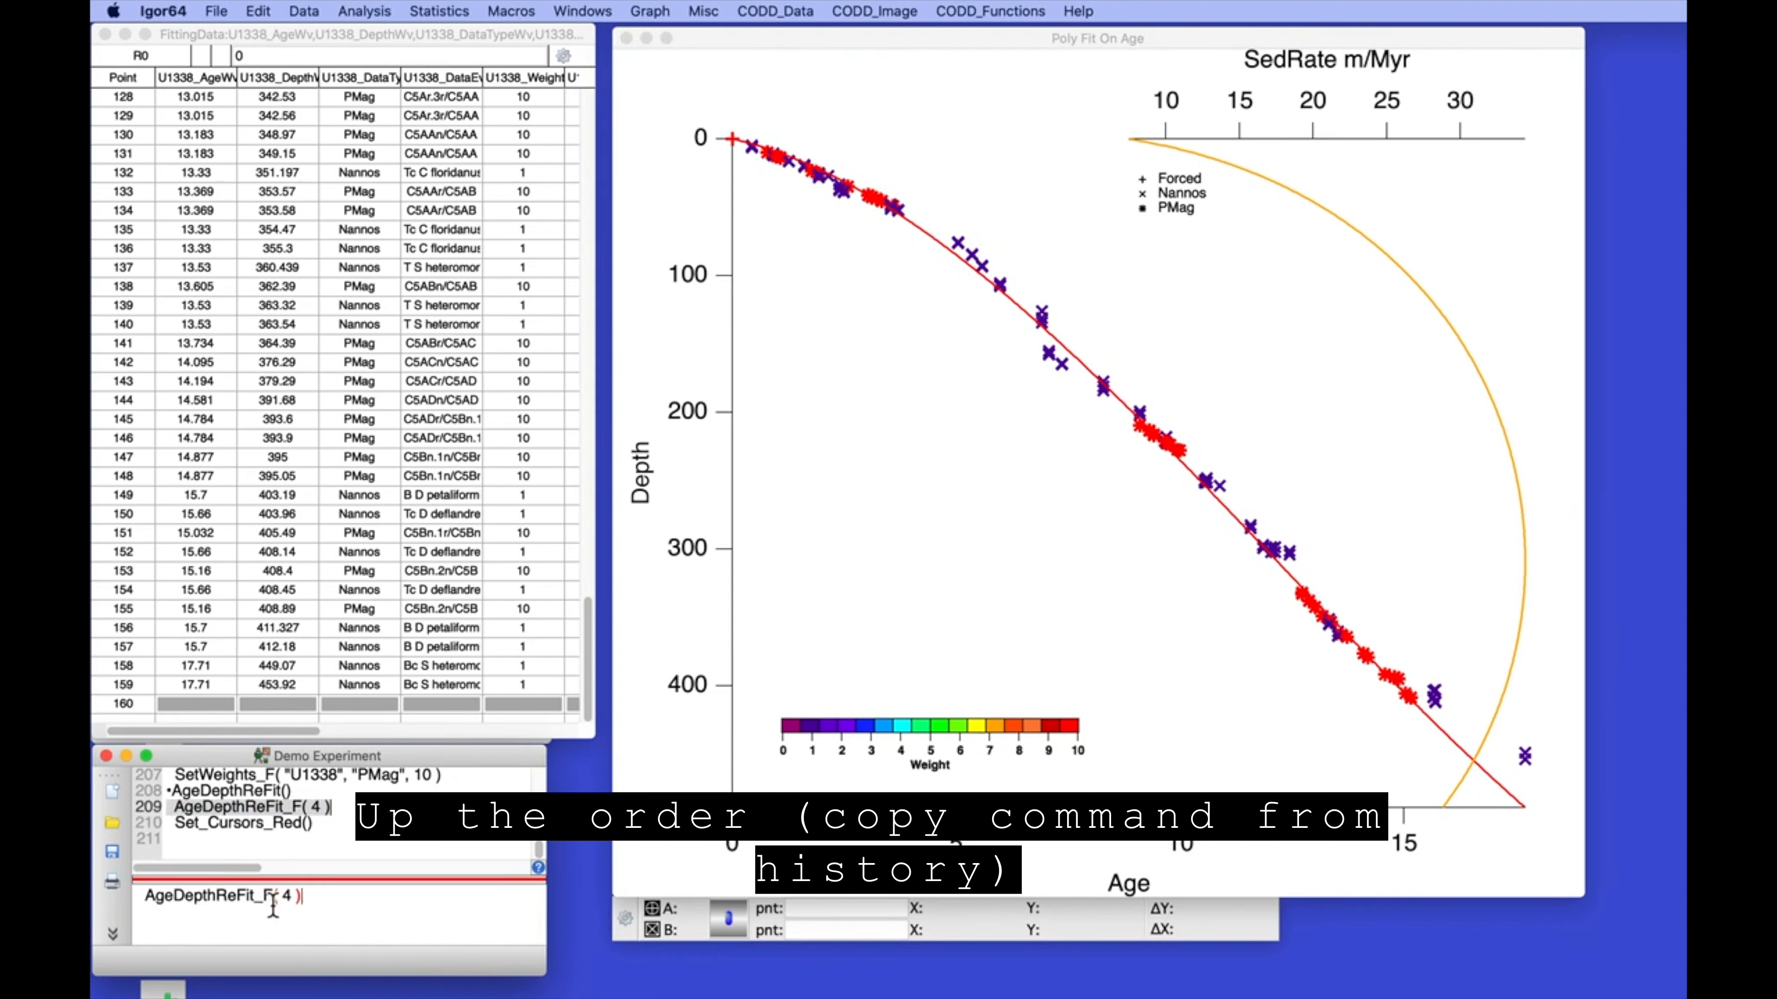
{"action": "double_click", "coordinate": [288, 896]}
{"action": "type", "text": "6"}
{"action": "key", "text": "Return"}
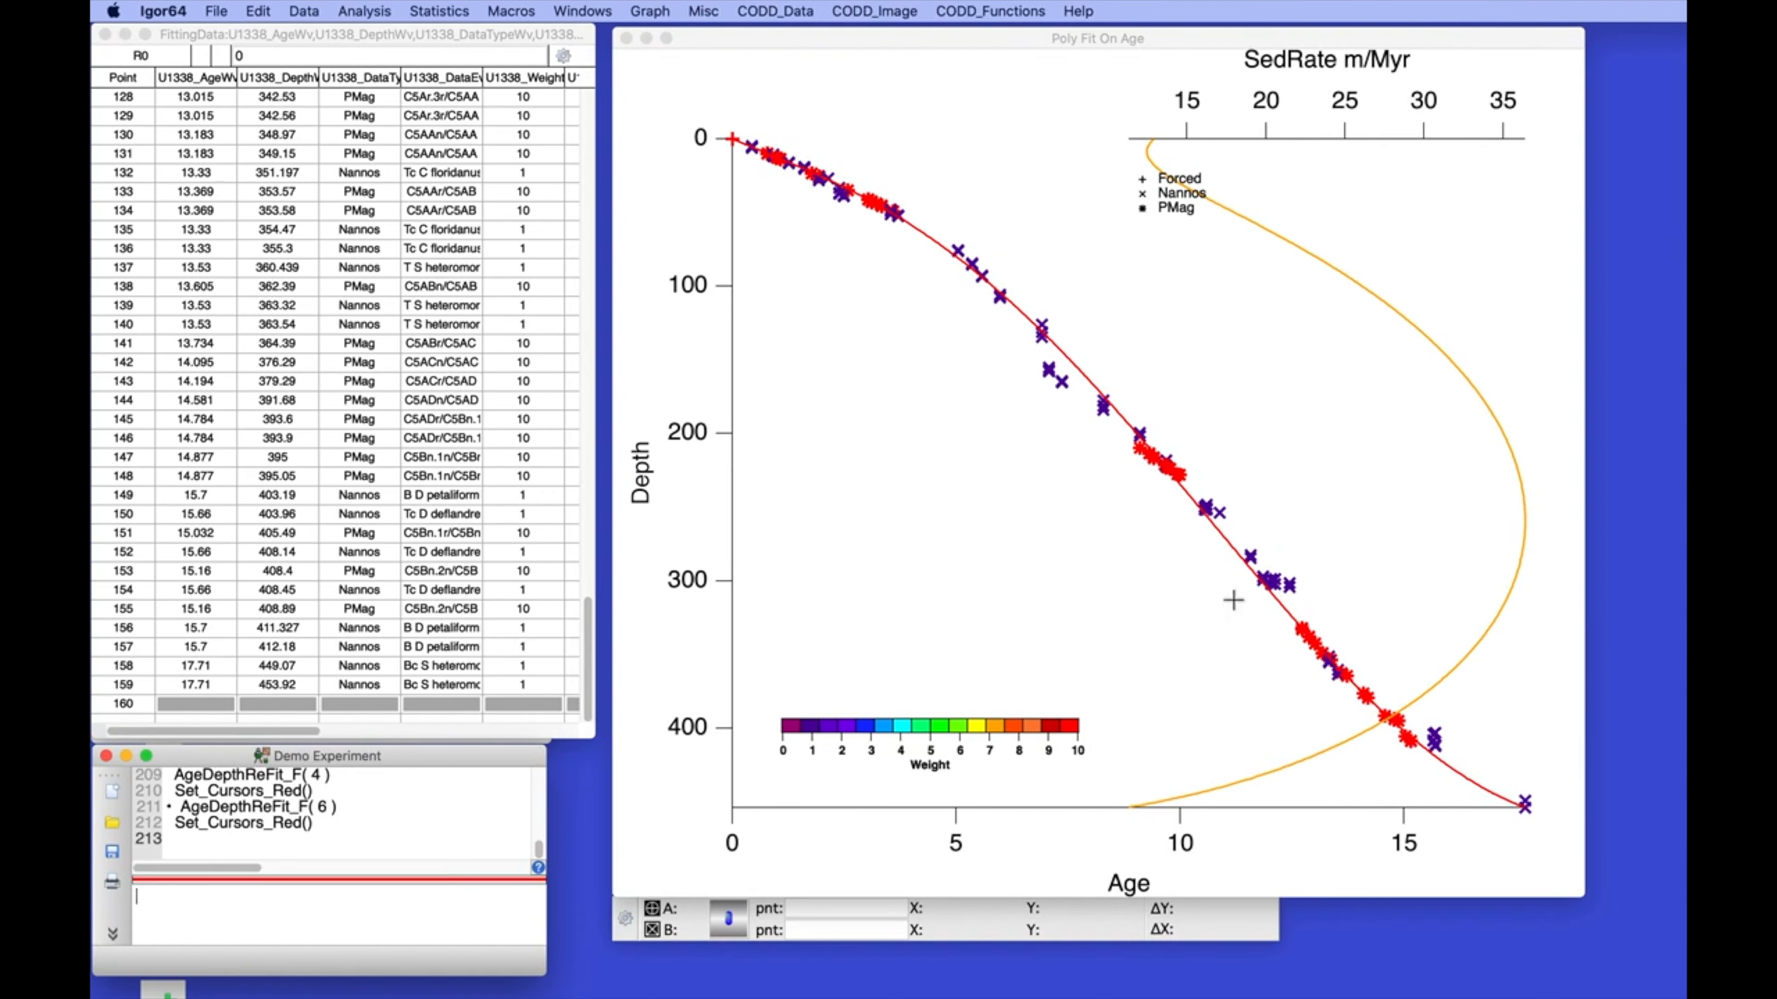
Examine how the sixth-order curve follows the points in the deep PMag cluster and the youngest, shallowest section, restoring the full graph range each time
{"action": "left_click_drag", "start_coordinate": [1256, 595], "coordinate": [1436, 778]}
{"action": "left_click", "coordinate": [1376, 732]}
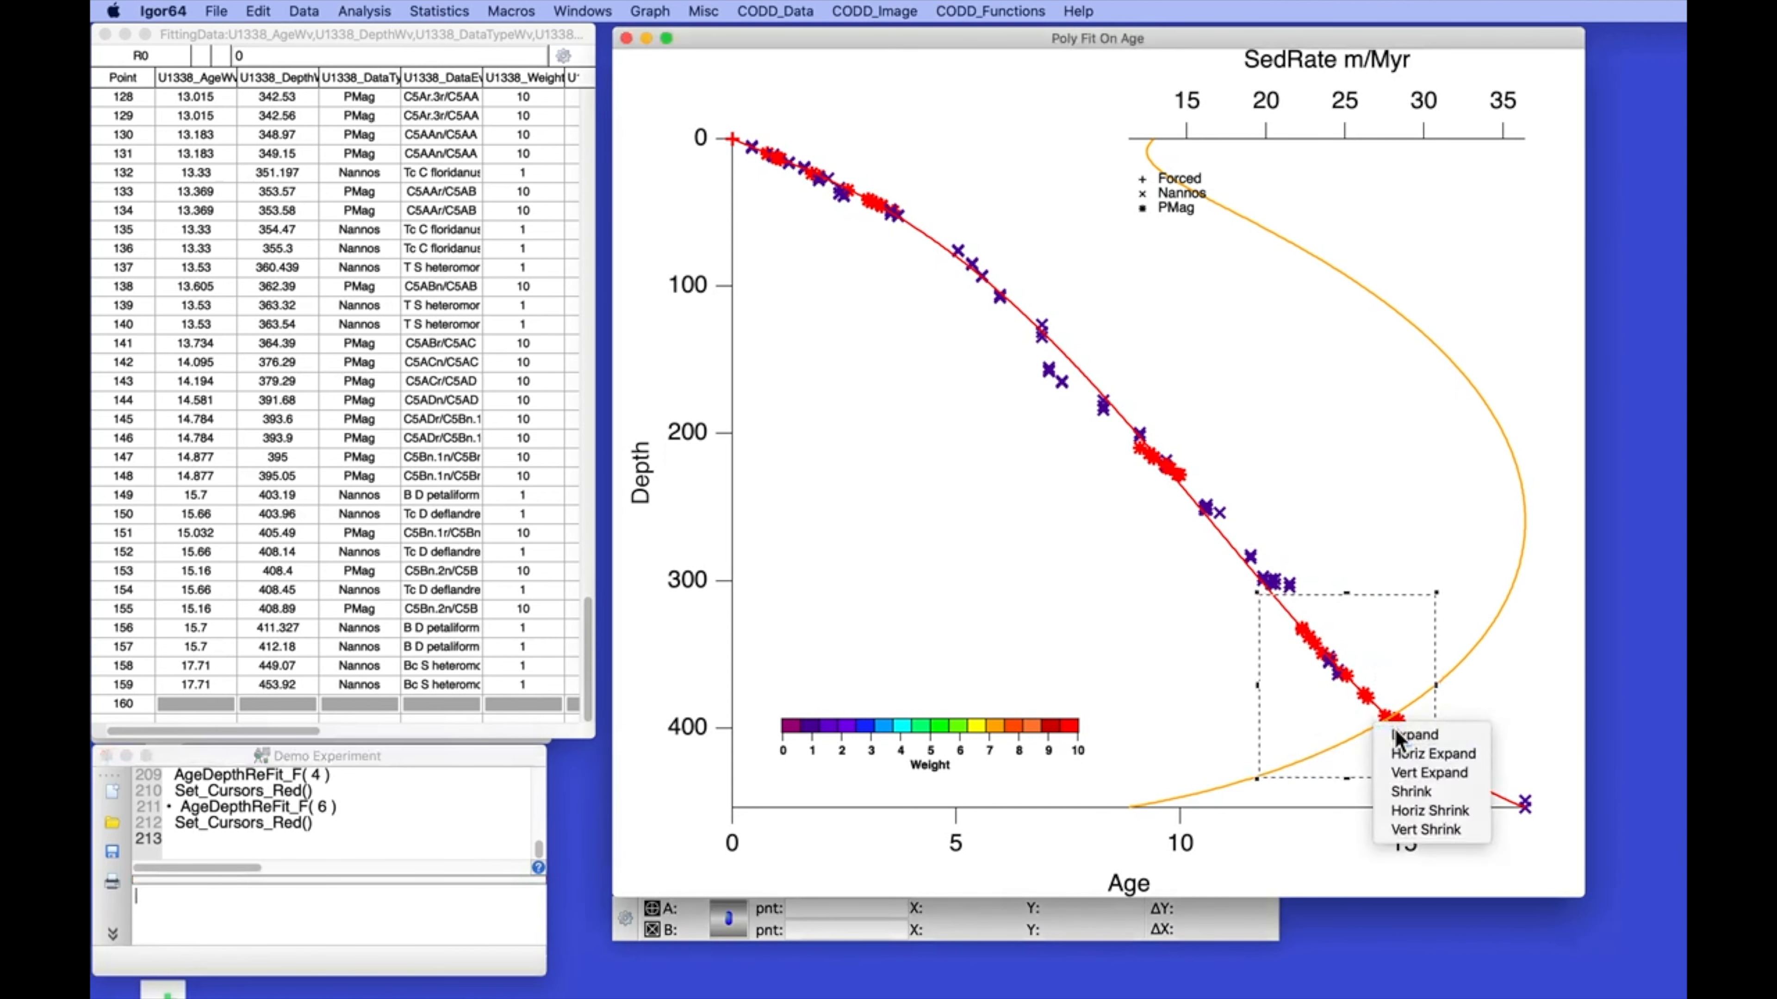
{"action": "left_click", "coordinate": [1393, 733]}
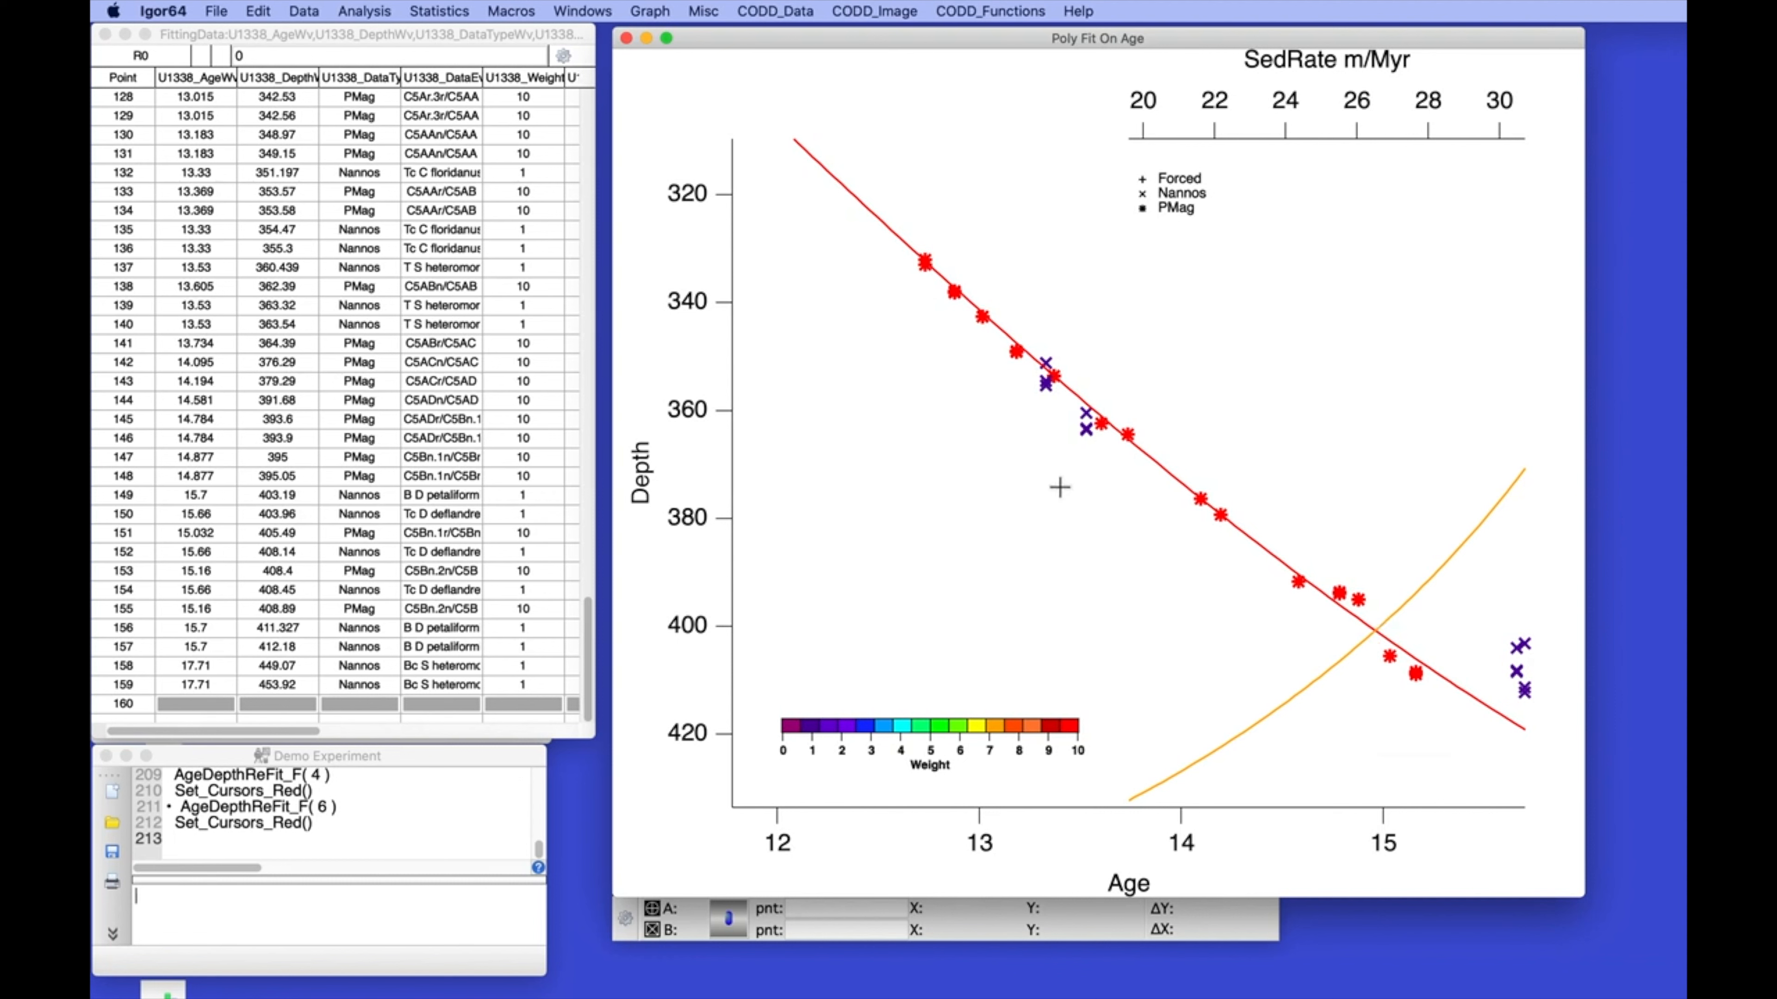
{"action": "key", "text": "super+a"}
{"action": "left_click_drag", "start_coordinate": [968, 169], "coordinate": [689, 292]}
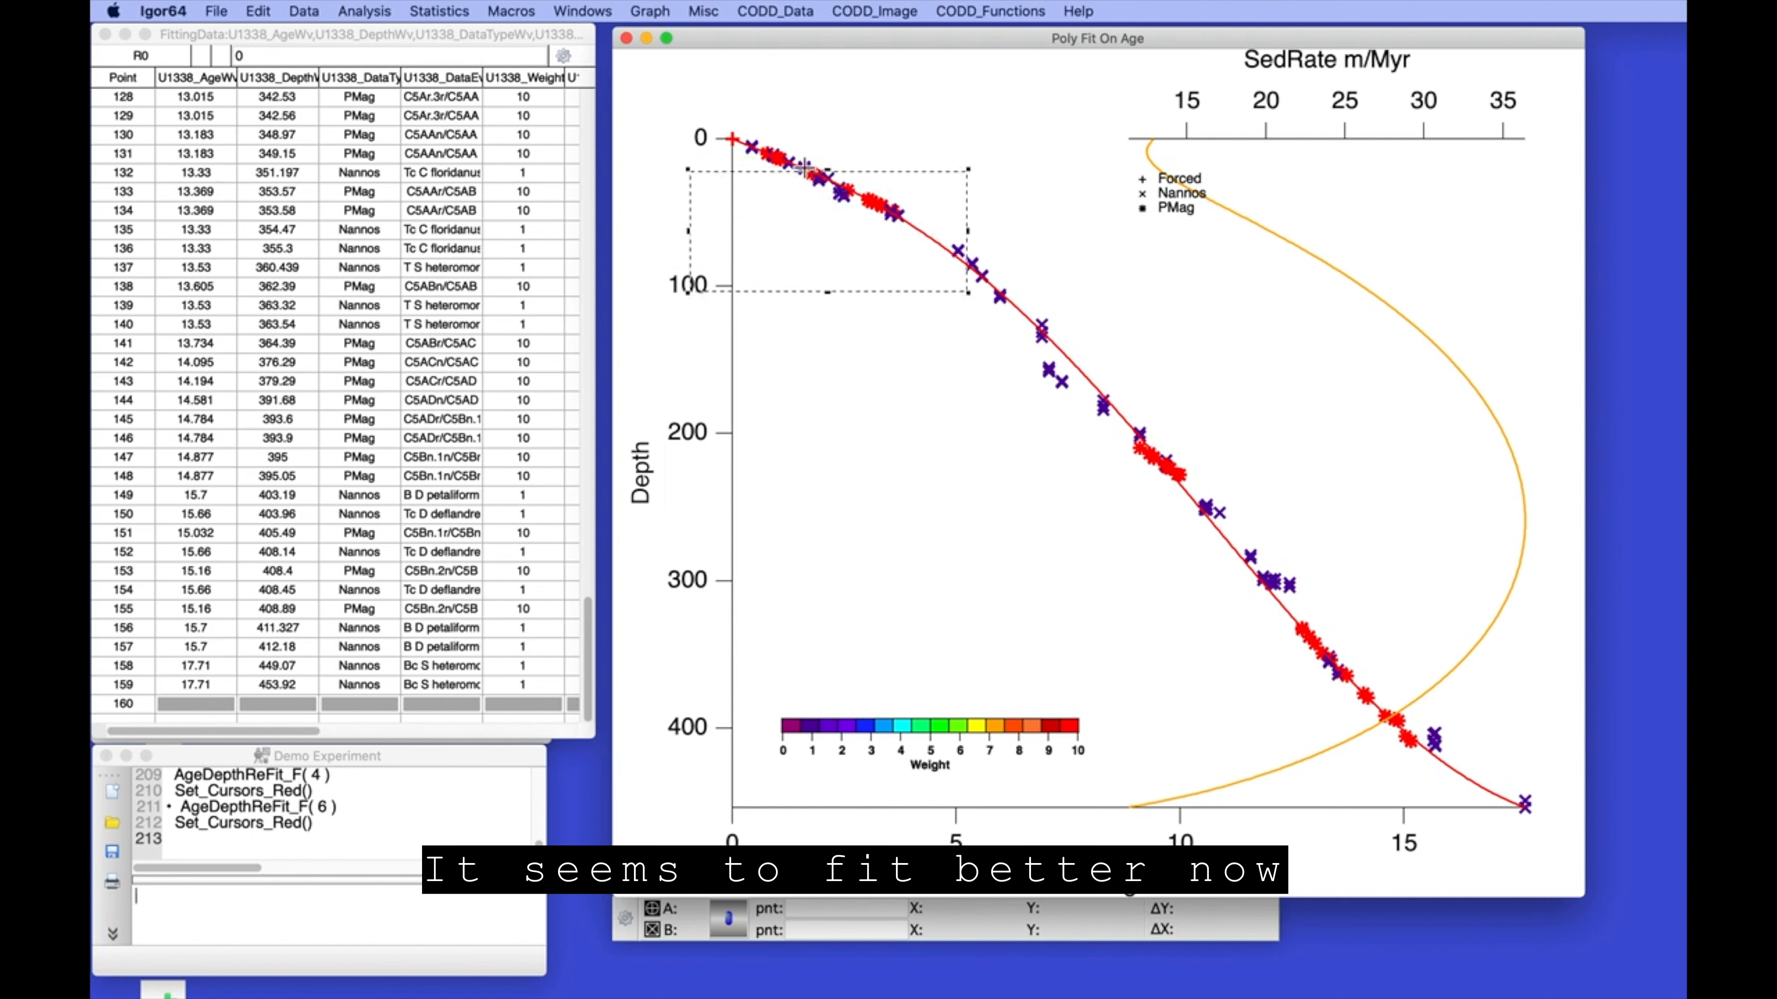
{"action": "left_click_drag", "start_coordinate": [820, 168], "coordinate": [822, 119]}
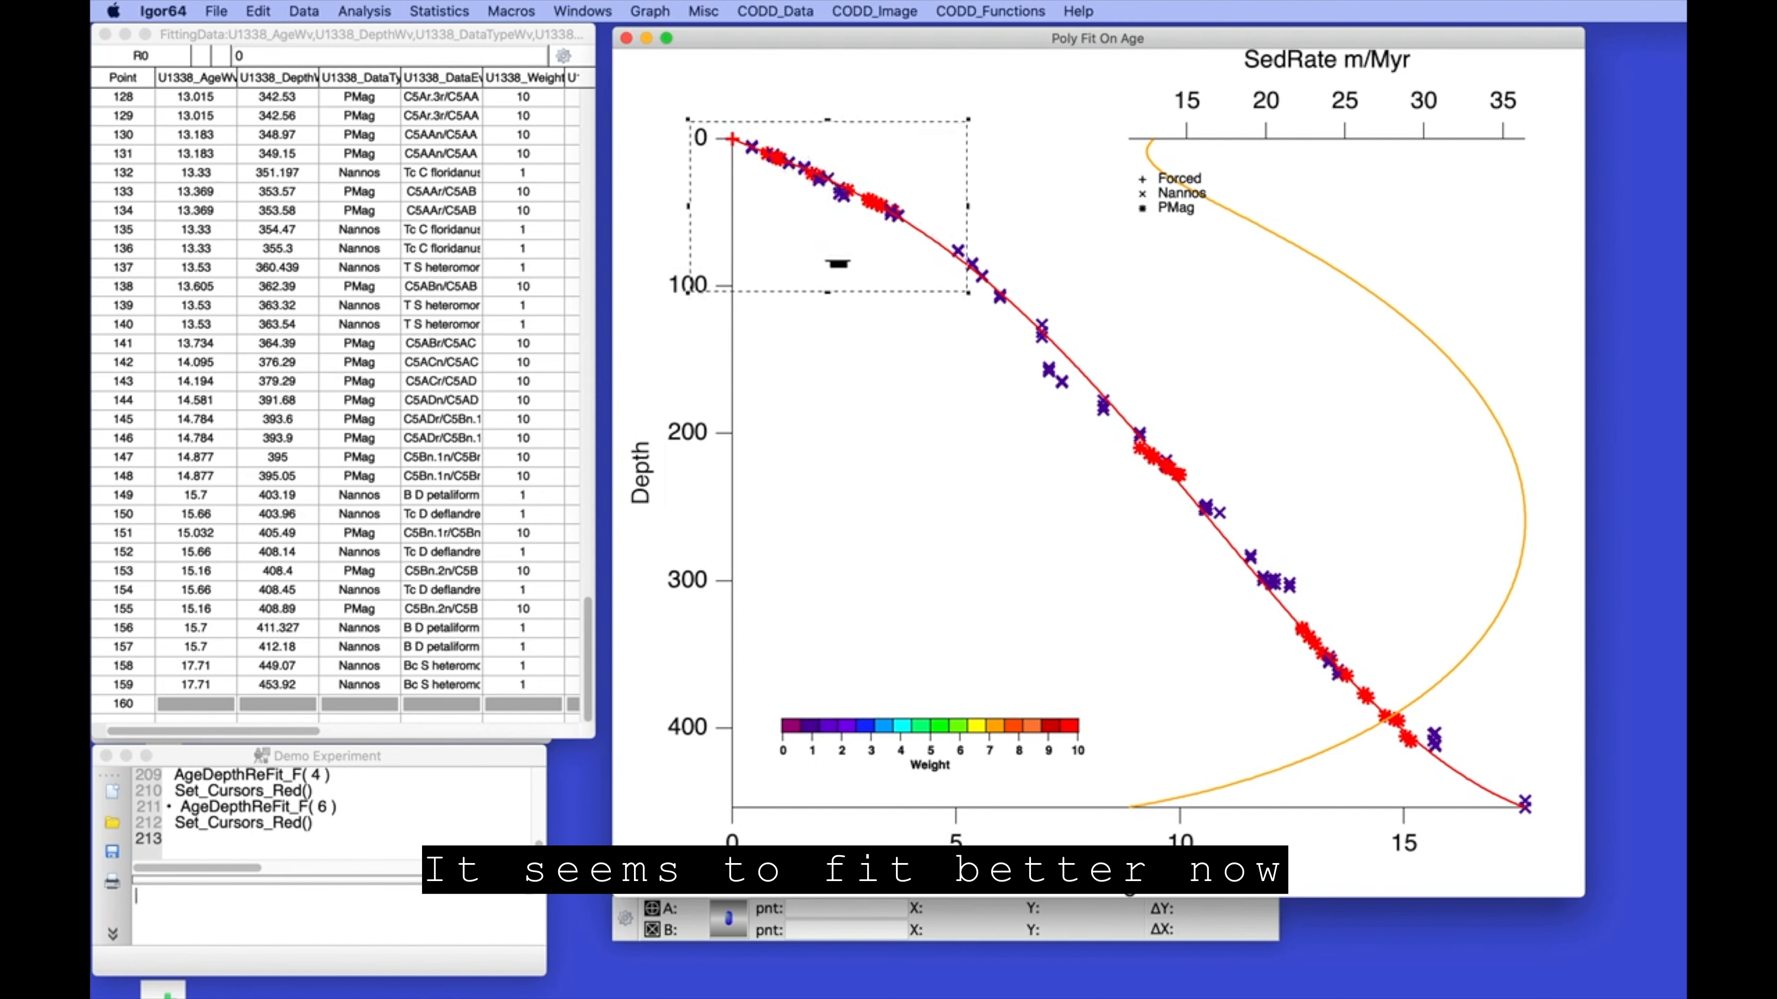
{"action": "left_click", "coordinate": [834, 264]}
{"action": "left_click", "coordinate": [869, 271]}
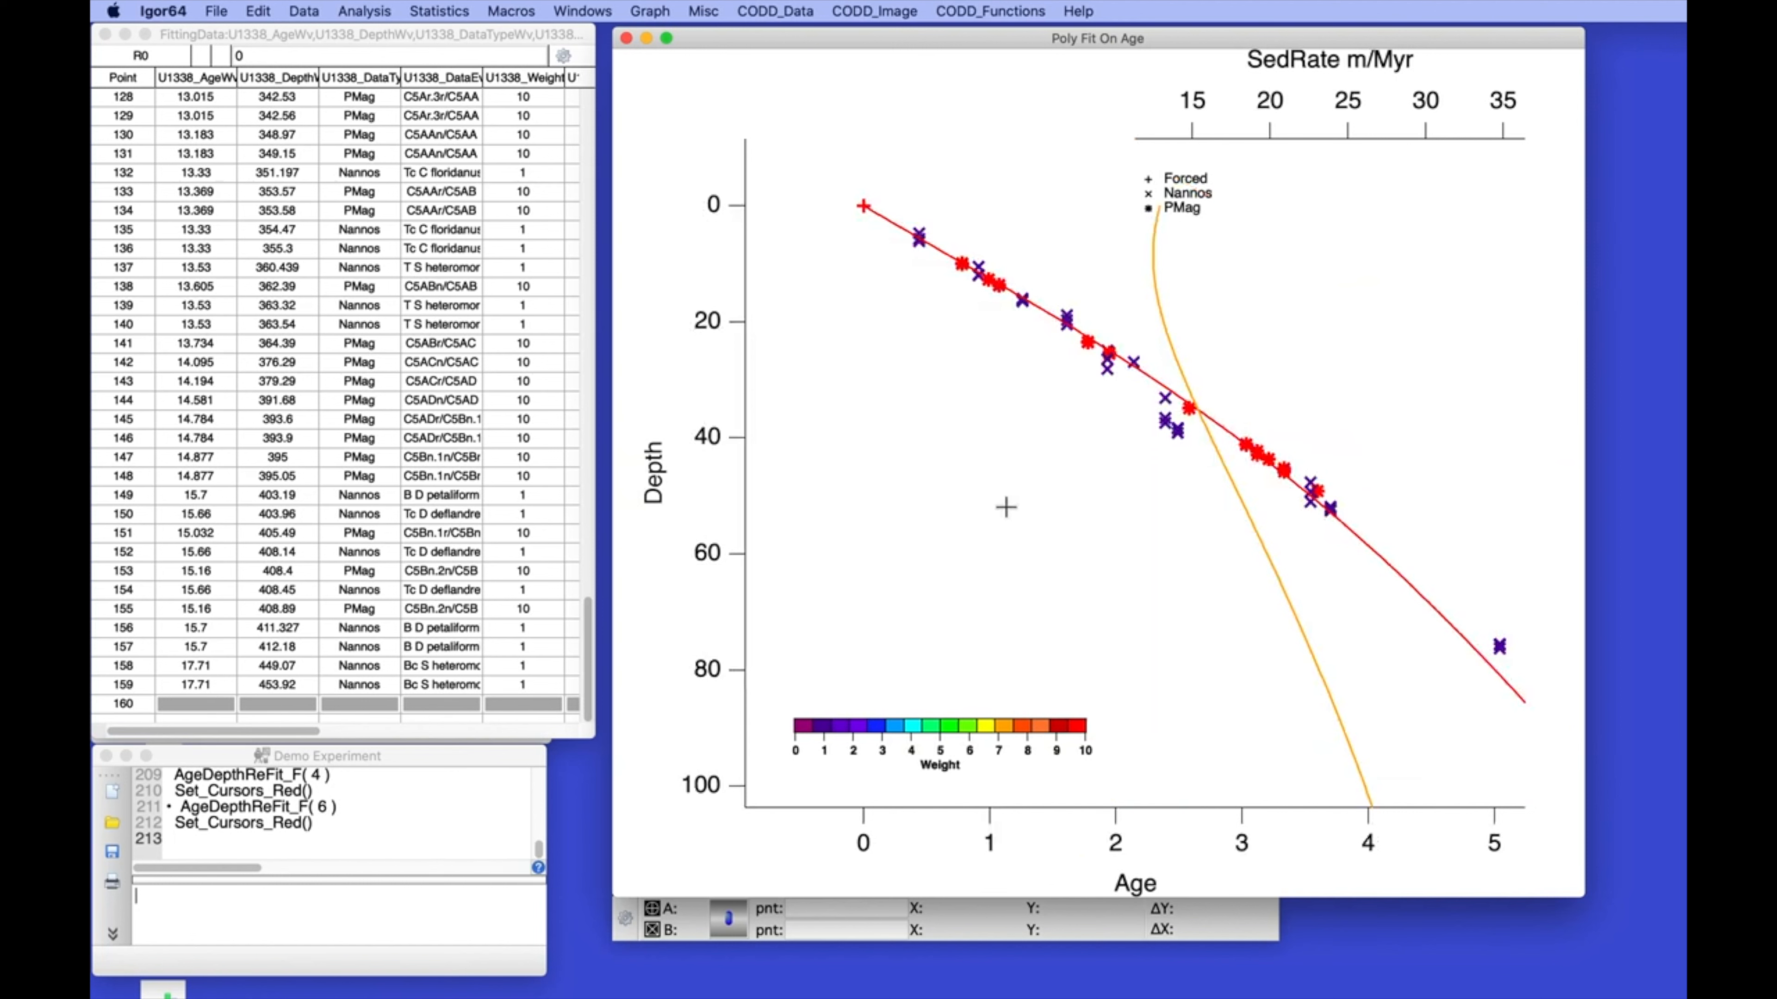
{"action": "key", "text": "super+a"}
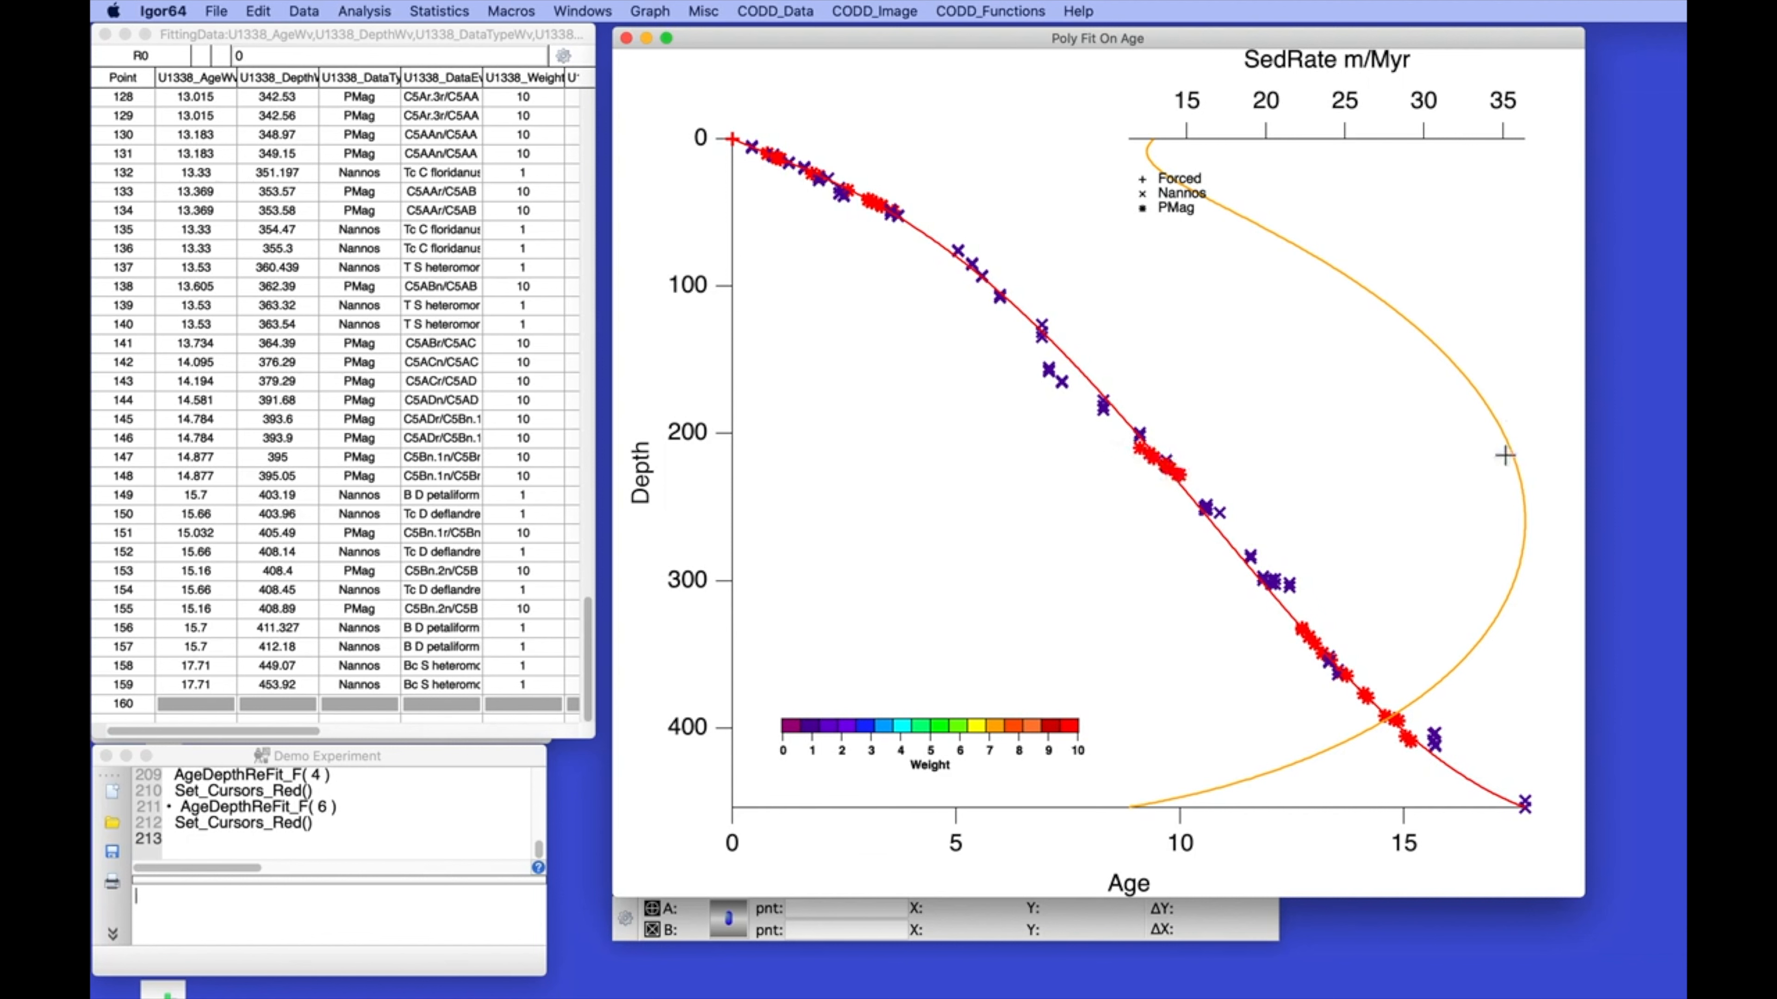
Reuse the AgeDepthReFit_F command from the history, run it with fit order 11, and dismiss the recurved-fit warning
{"action": "left_click", "coordinate": [258, 899]}
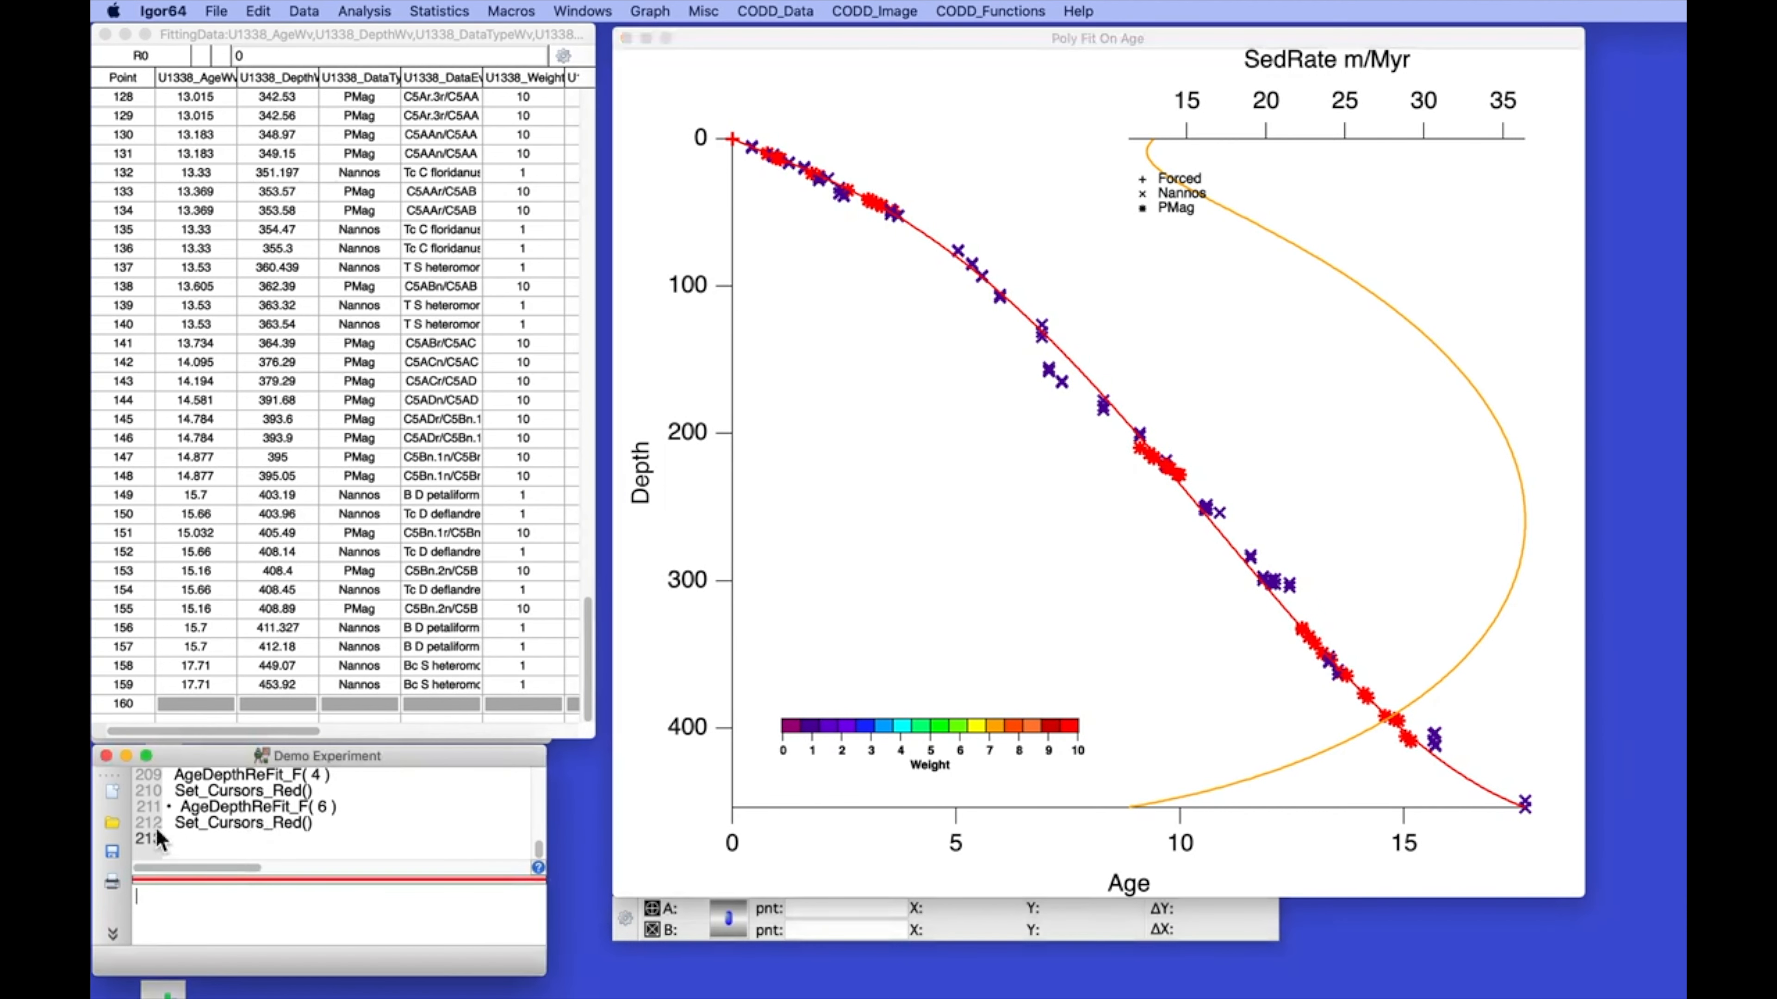
{"action": "left_click", "coordinate": [178, 812]}
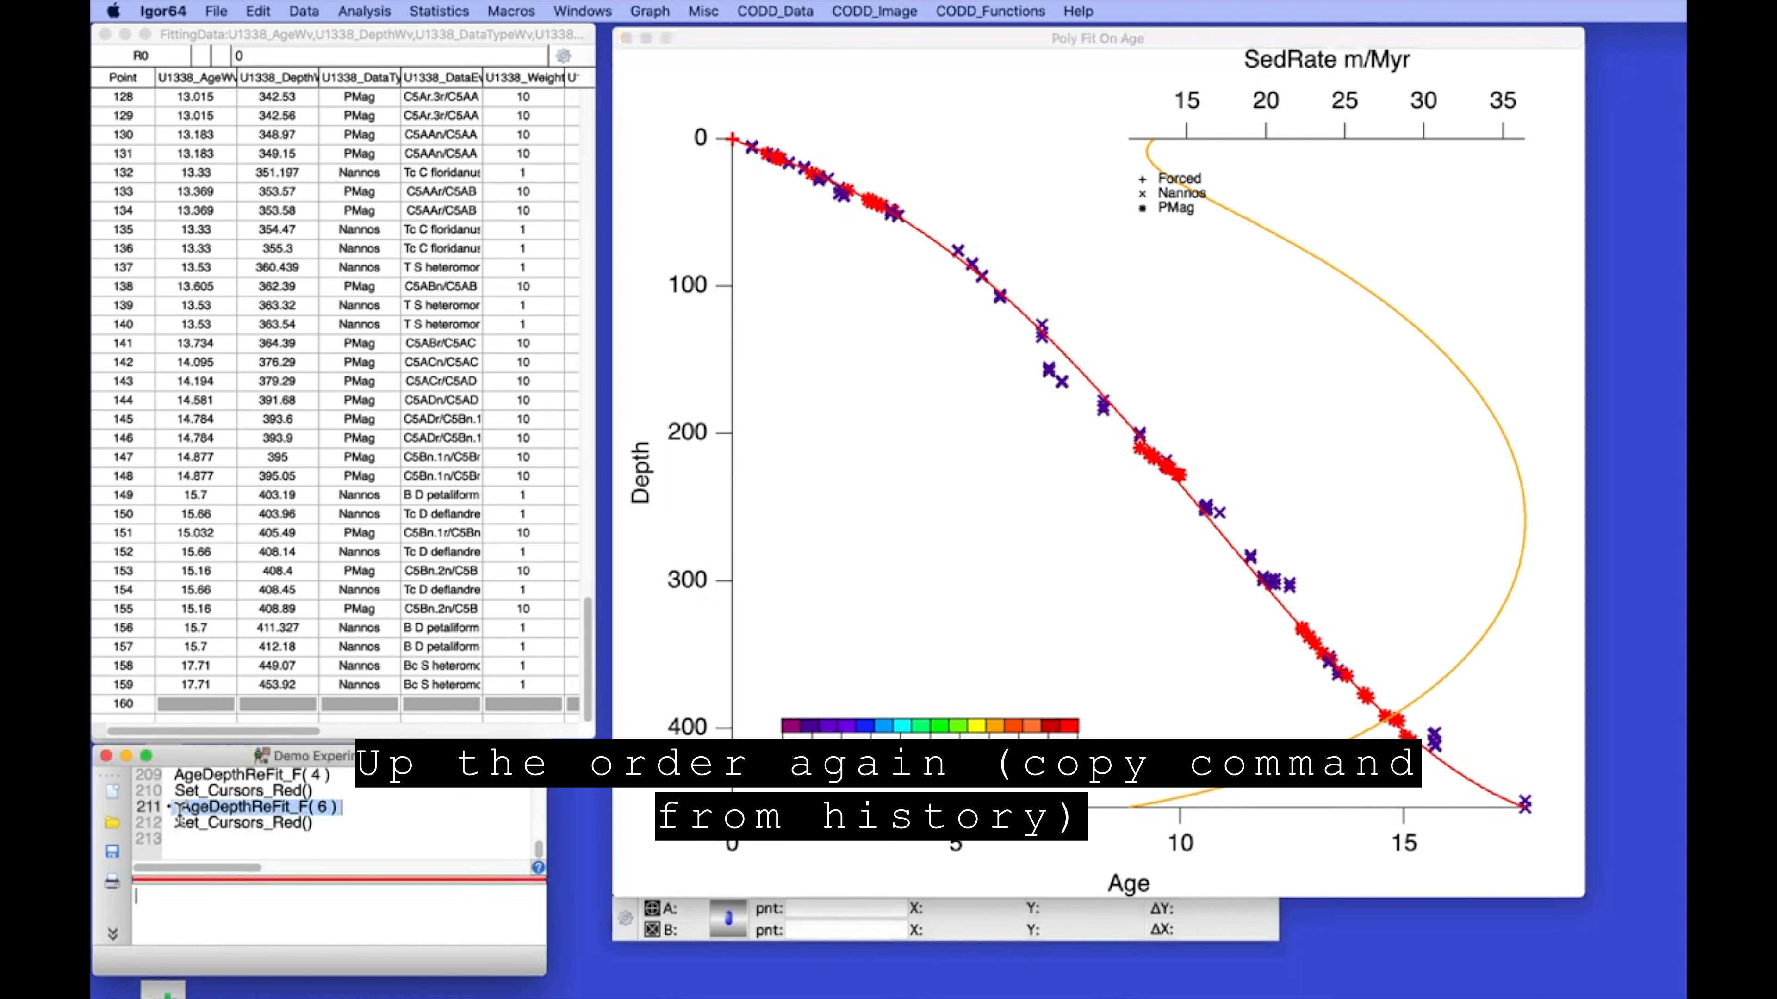
{"action": "key", "text": "Return"}
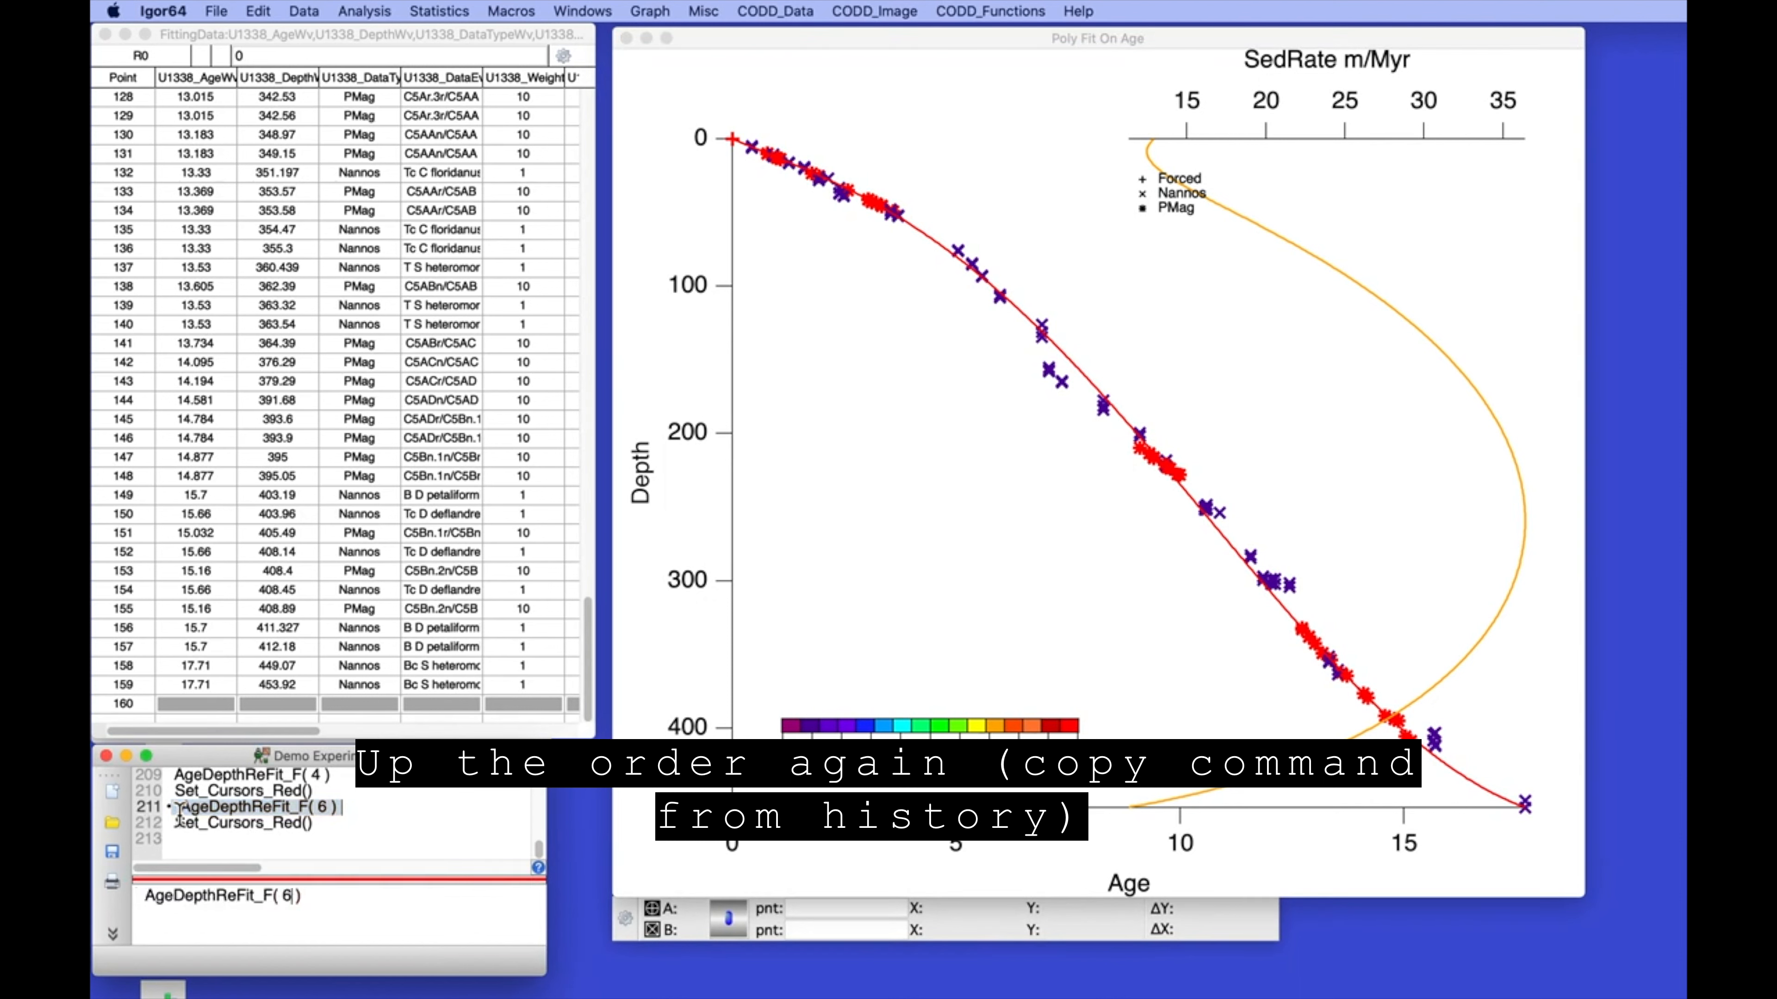
{"action": "type", "text": "11"}
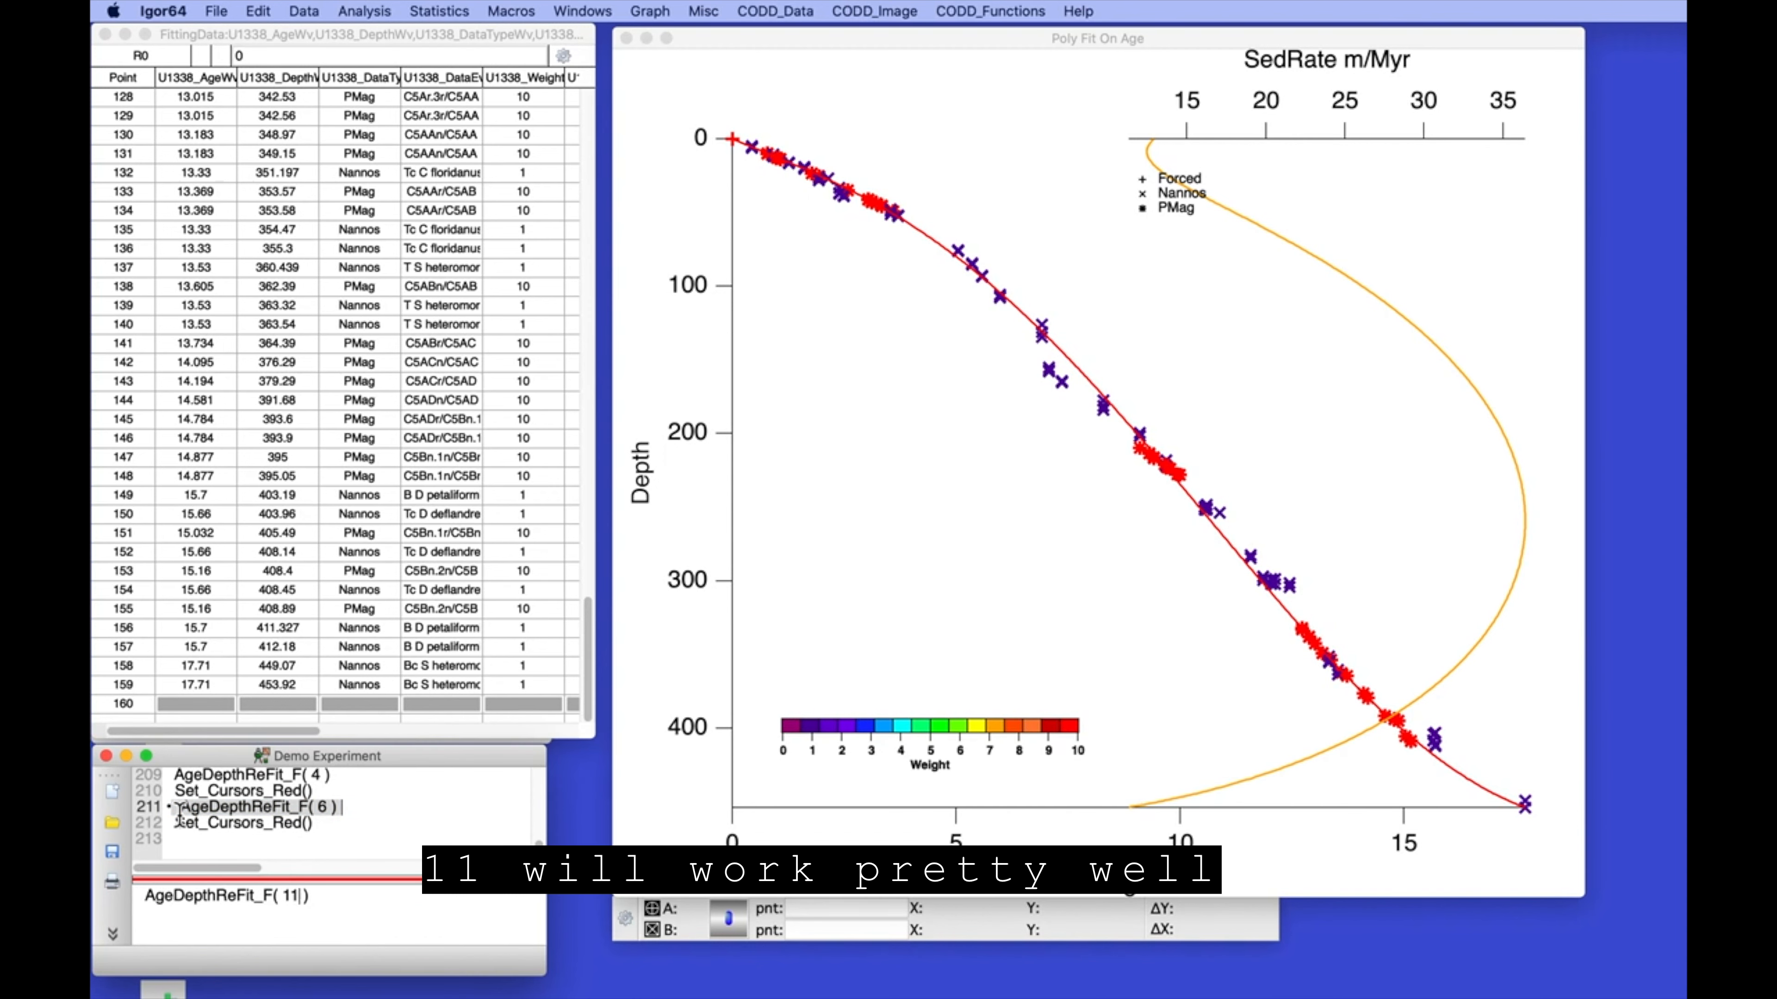
{"action": "key", "text": "Return"}
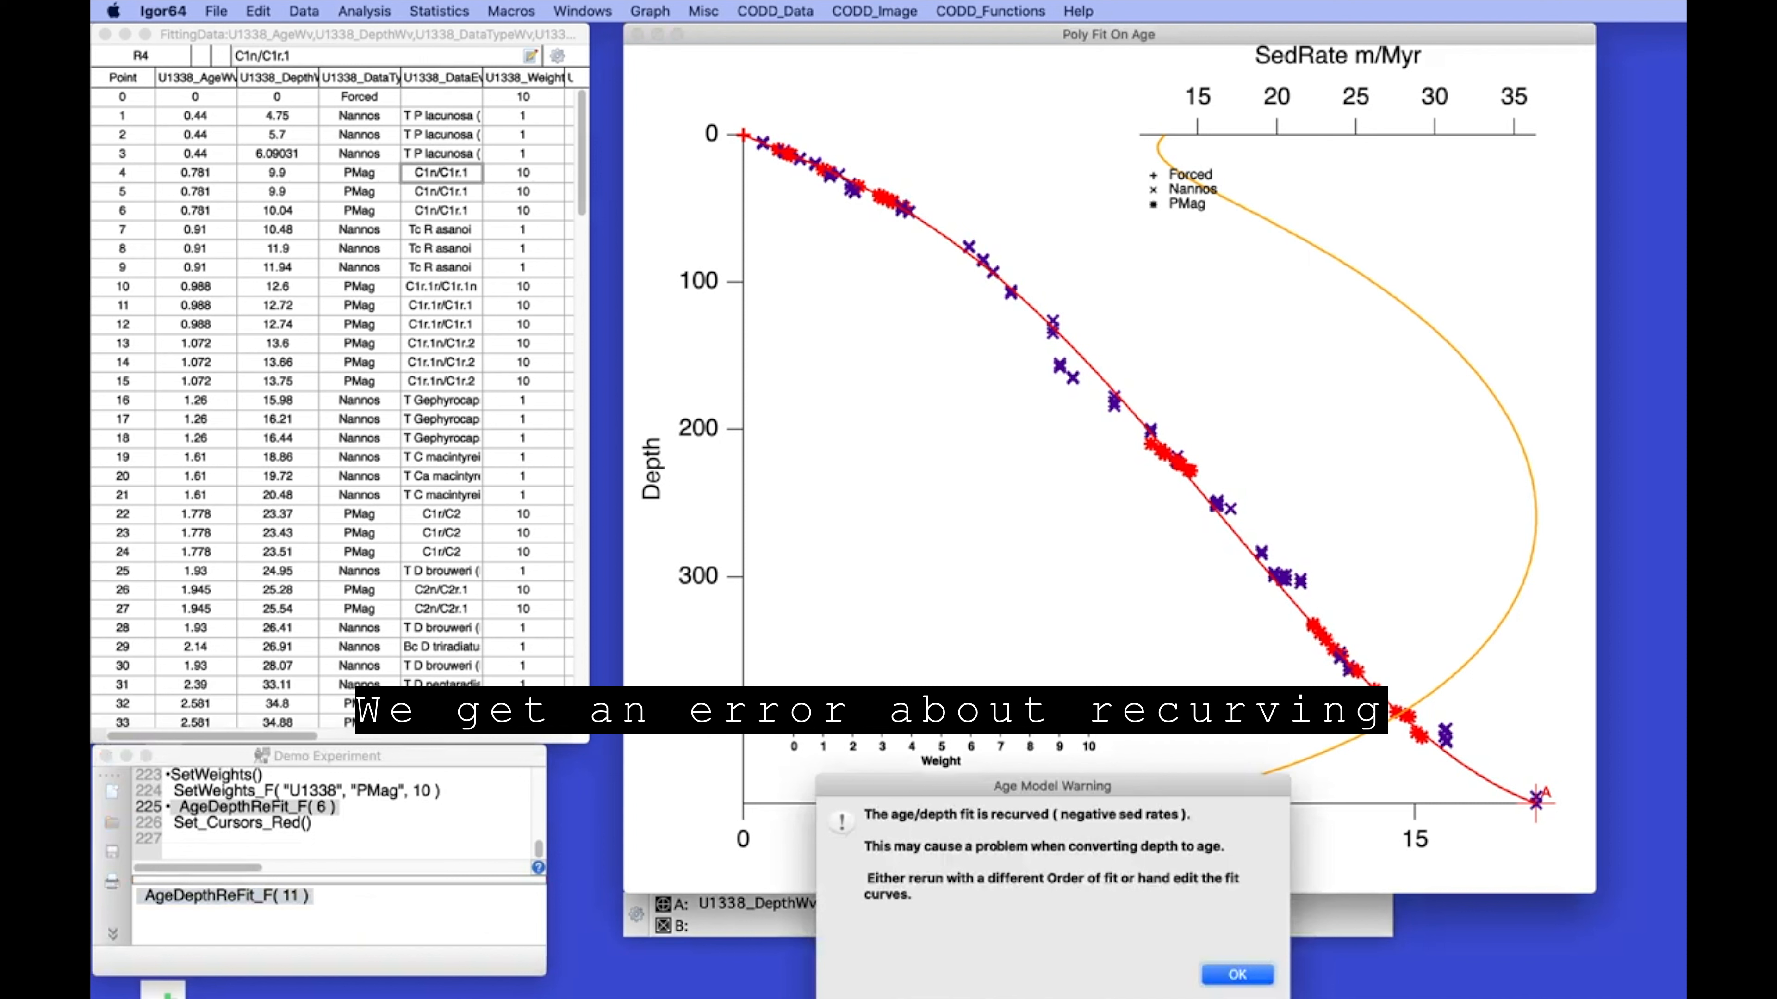
{"action": "left_click", "coordinate": [1236, 974]}
{"action": "key", "text": "Return"}
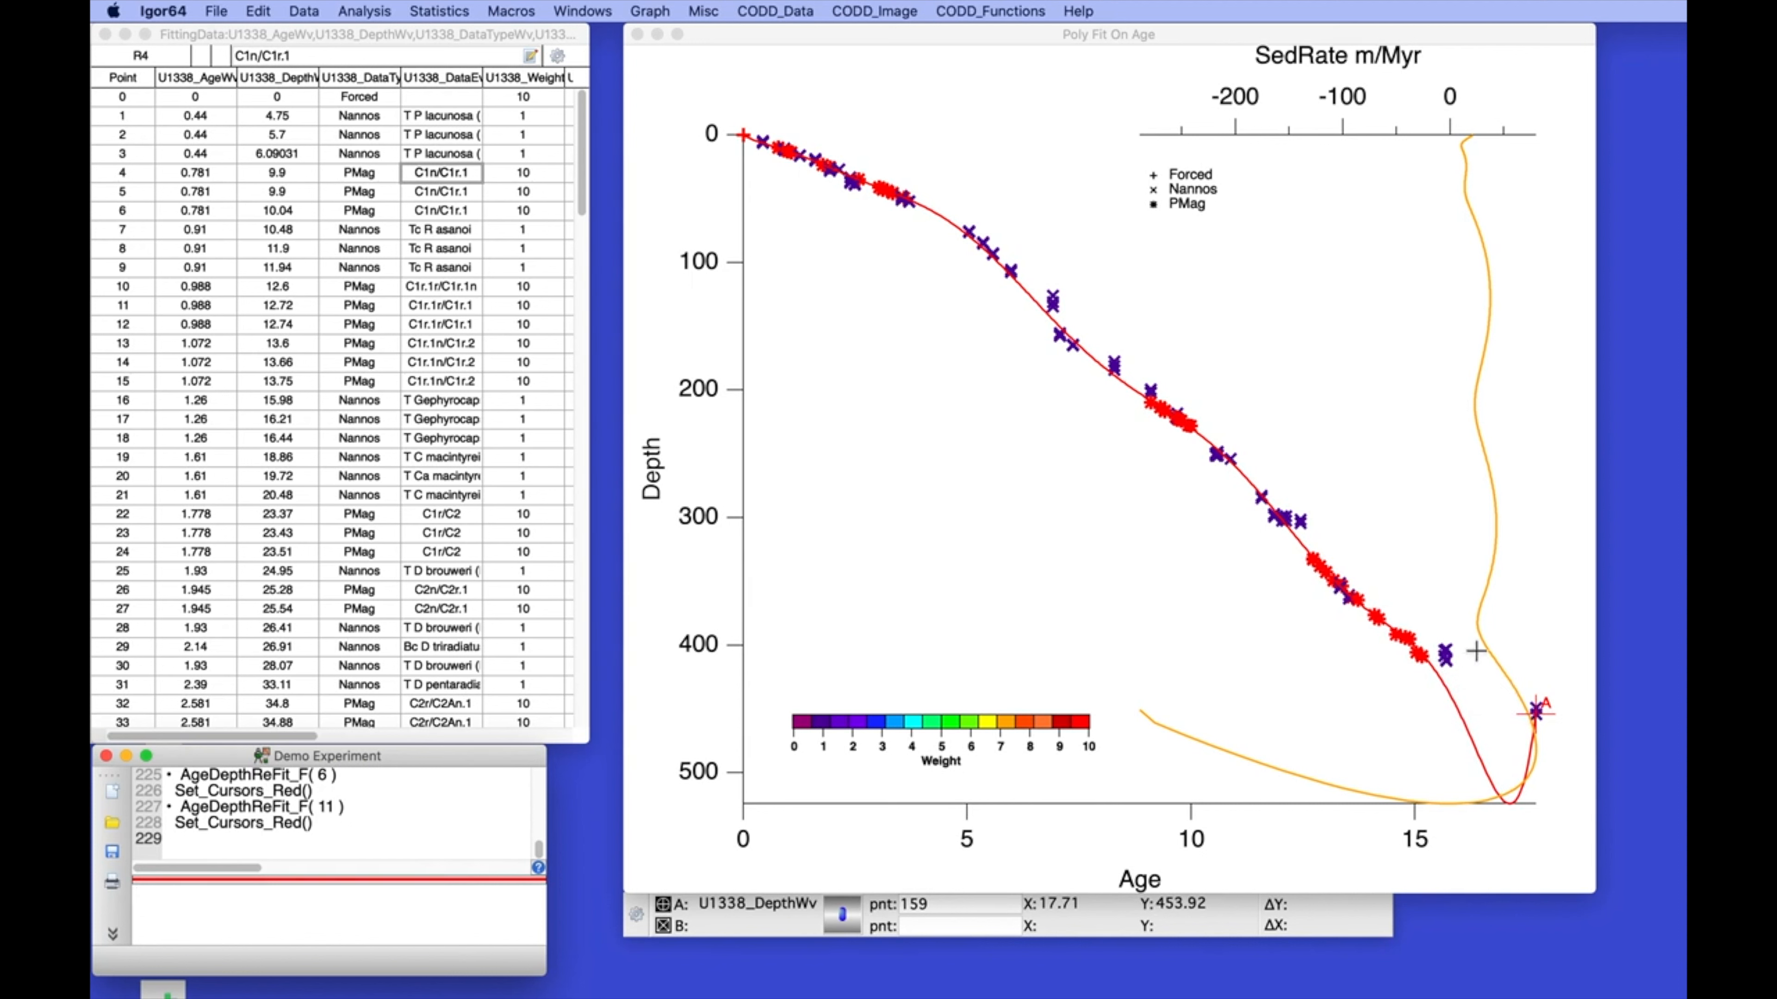
Zoom in on the two deepest points, place cursor A on the shallower one, and exclude it from the fit with Weight_0
{"action": "left_click_drag", "start_coordinate": [1497, 656], "coordinate": [1519, 767]}
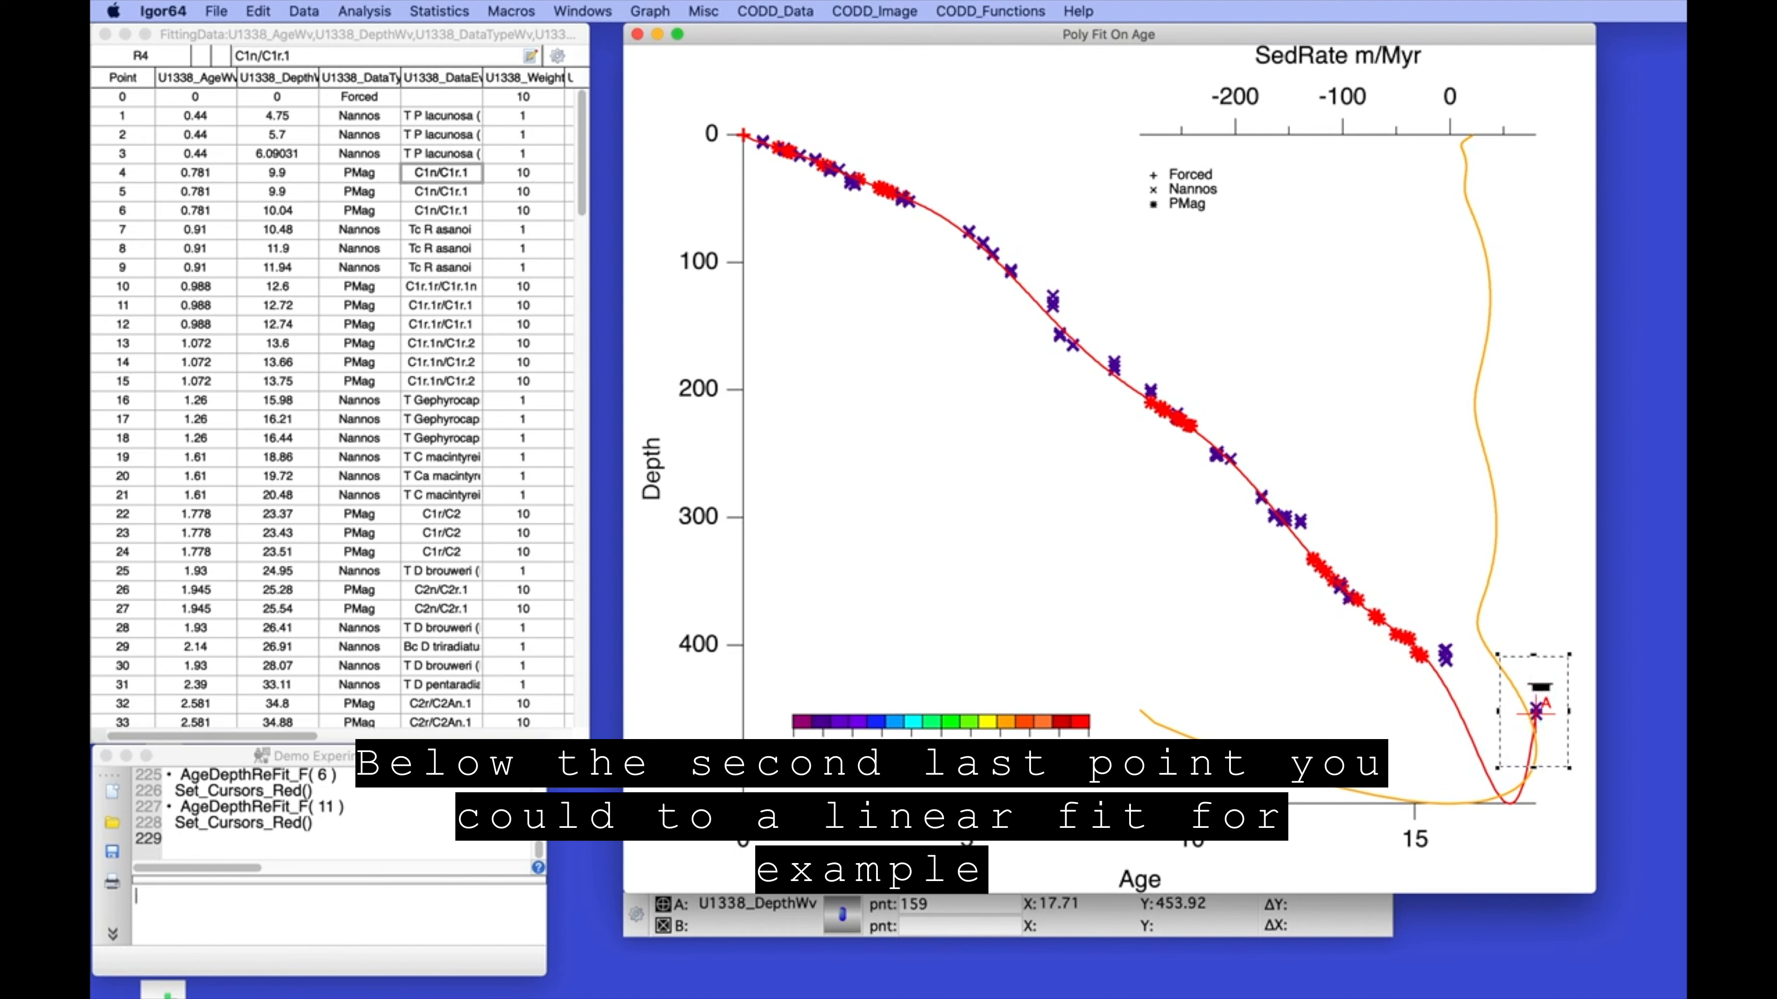
{"action": "left_click", "coordinate": [1539, 689]}
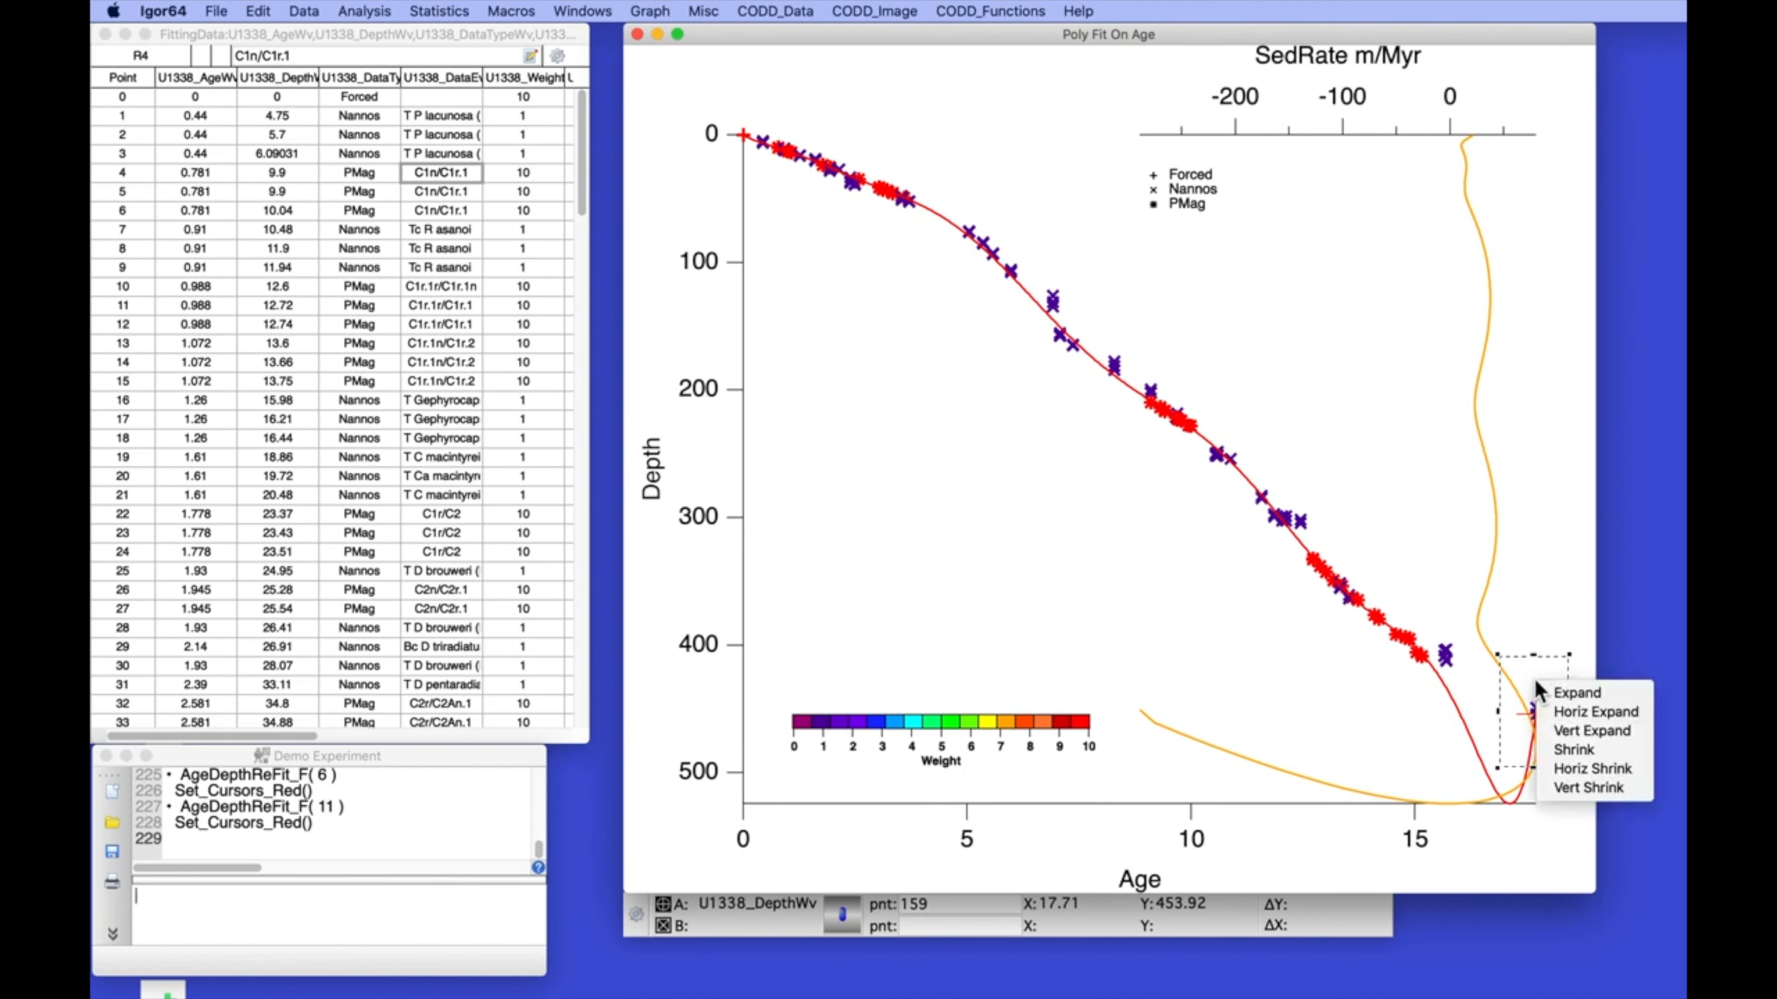
{"action": "left_click", "coordinate": [1576, 693]}
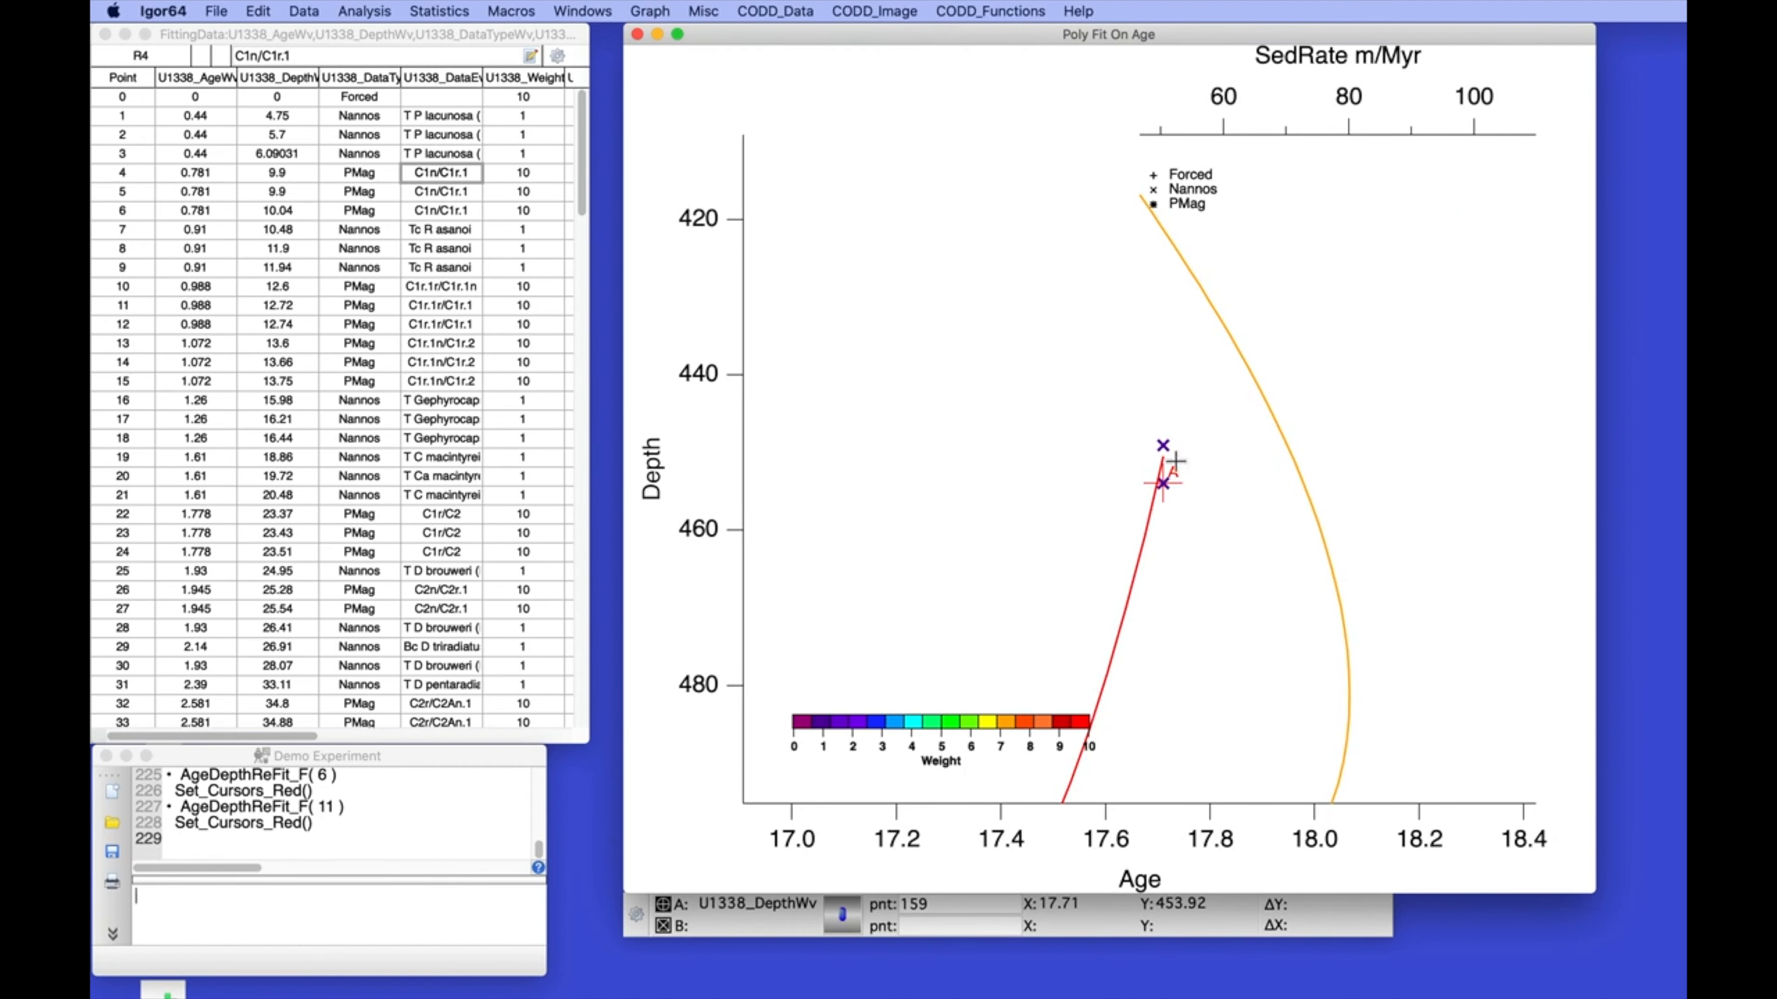
{"action": "left_click_drag", "start_coordinate": [1164, 483], "coordinate": [1165, 446]}
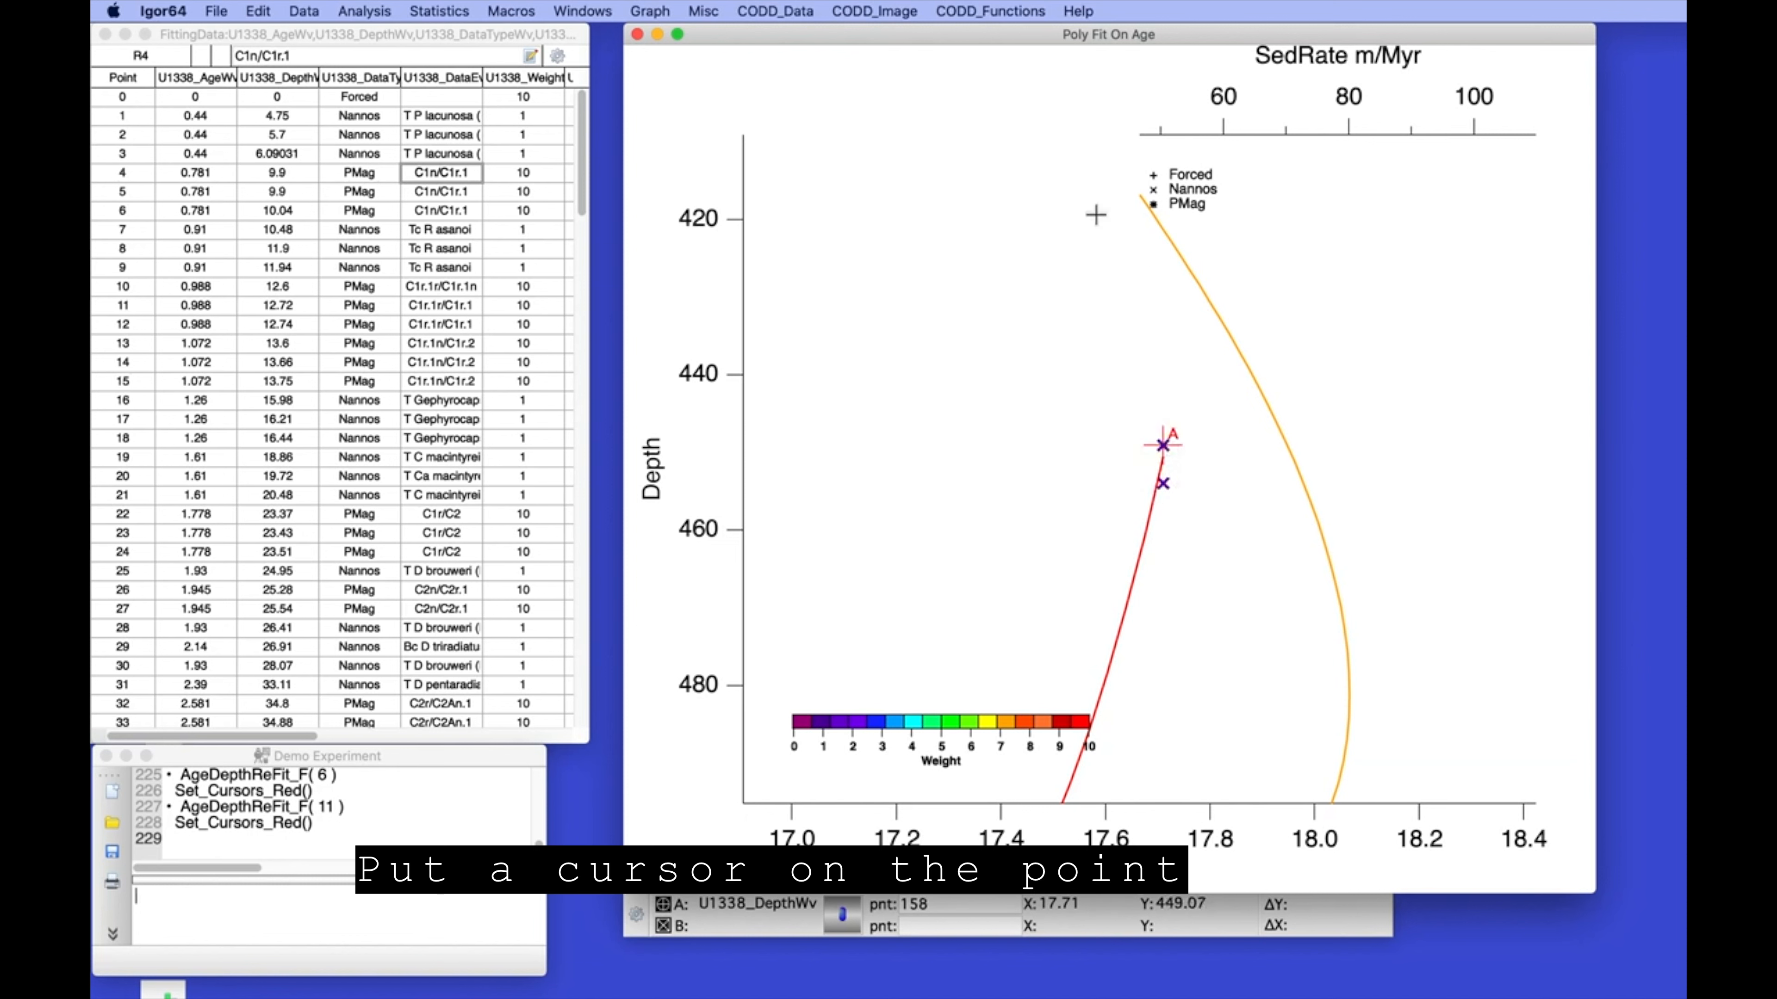
{"action": "left_click", "coordinate": [780, 11]}
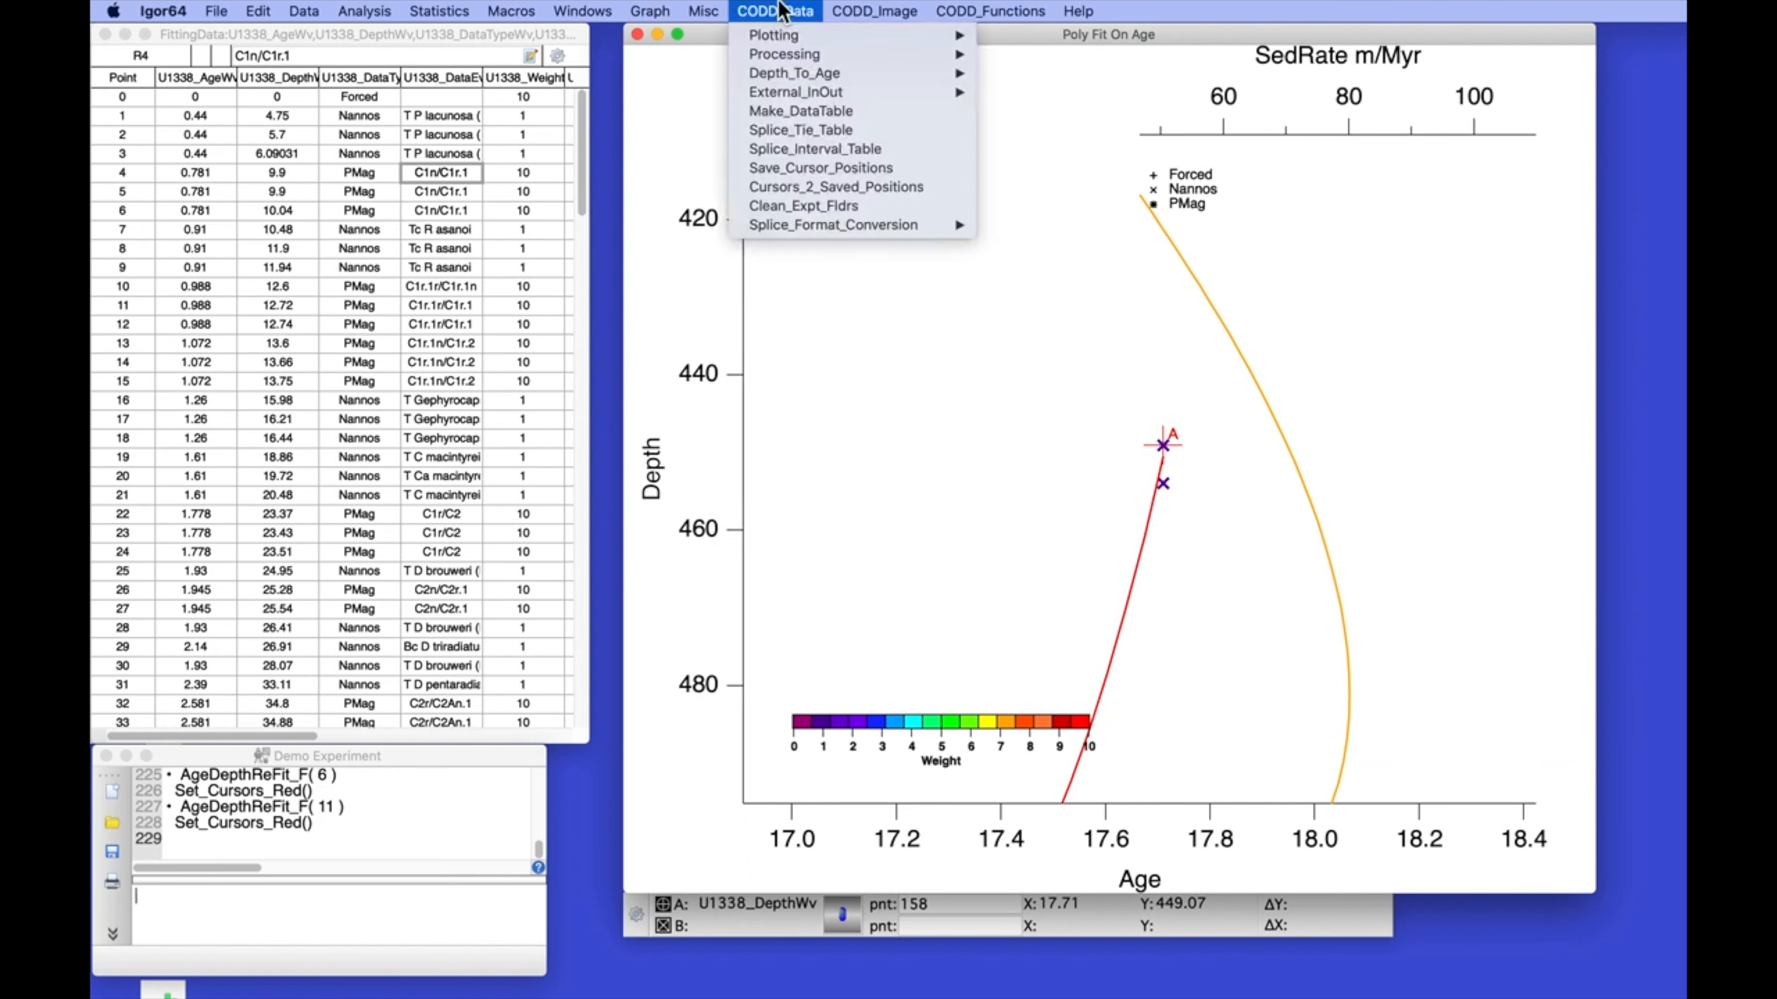
{"action": "mouse_move", "coordinate": [783, 73]}
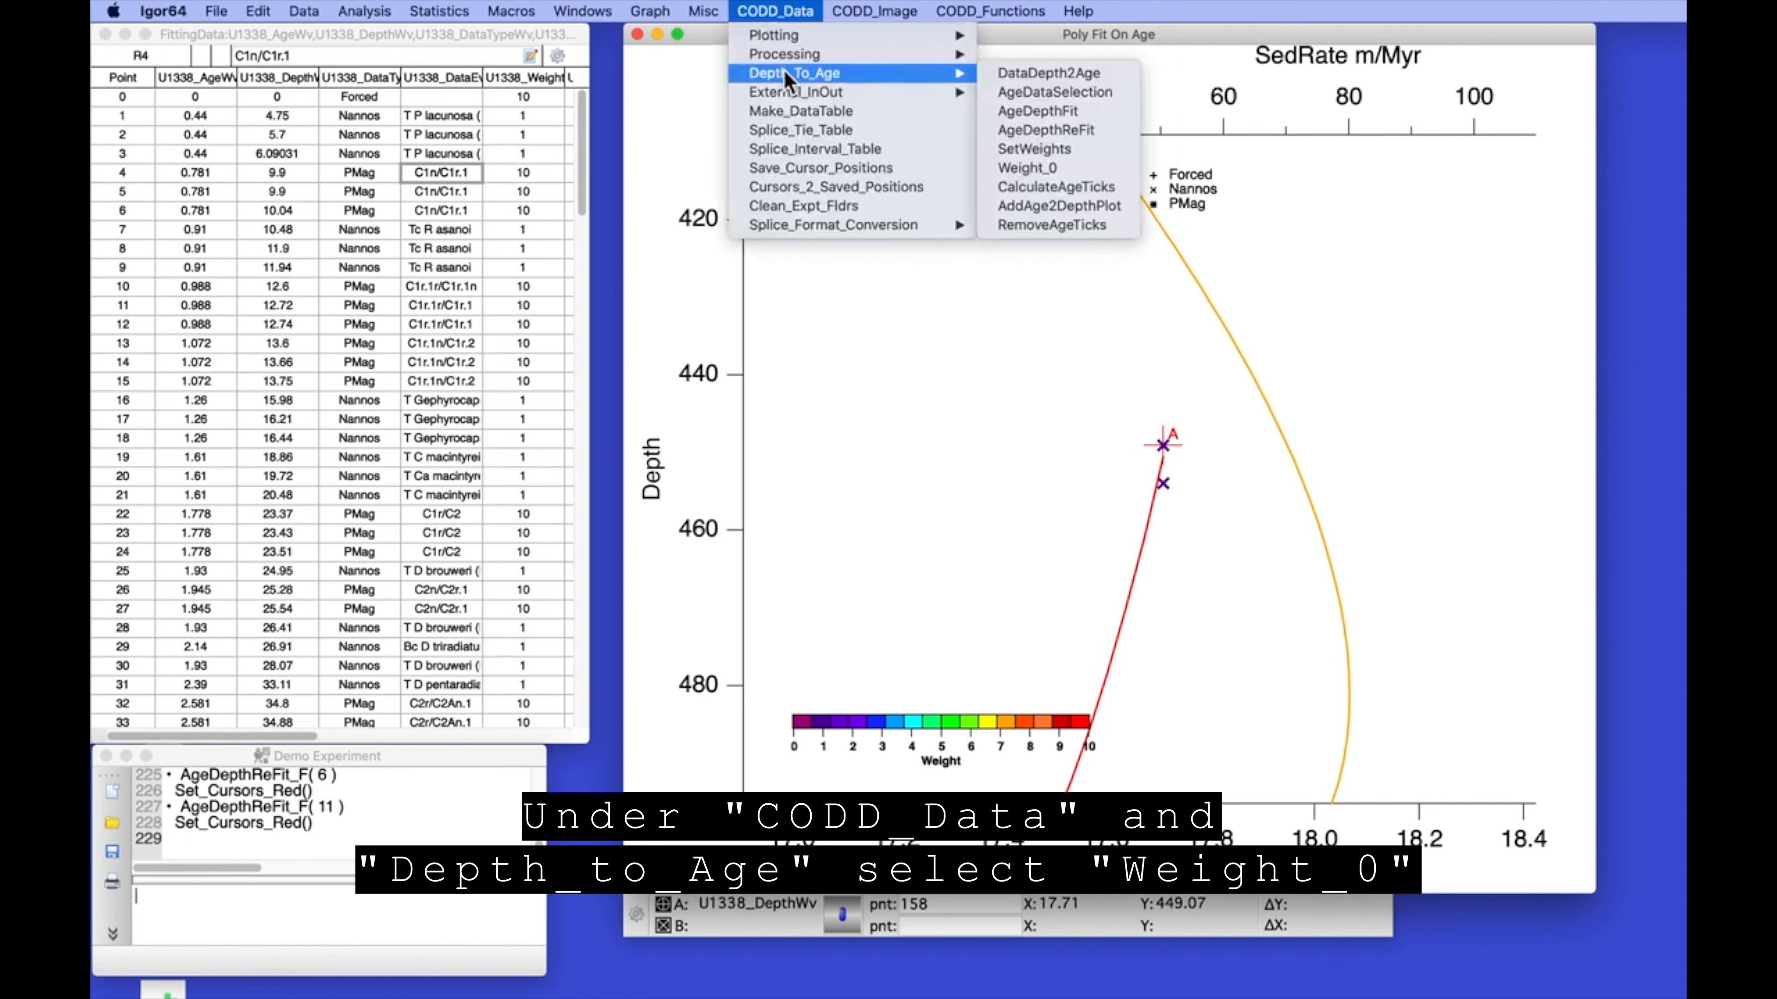
{"action": "left_click", "coordinate": [1024, 168]}
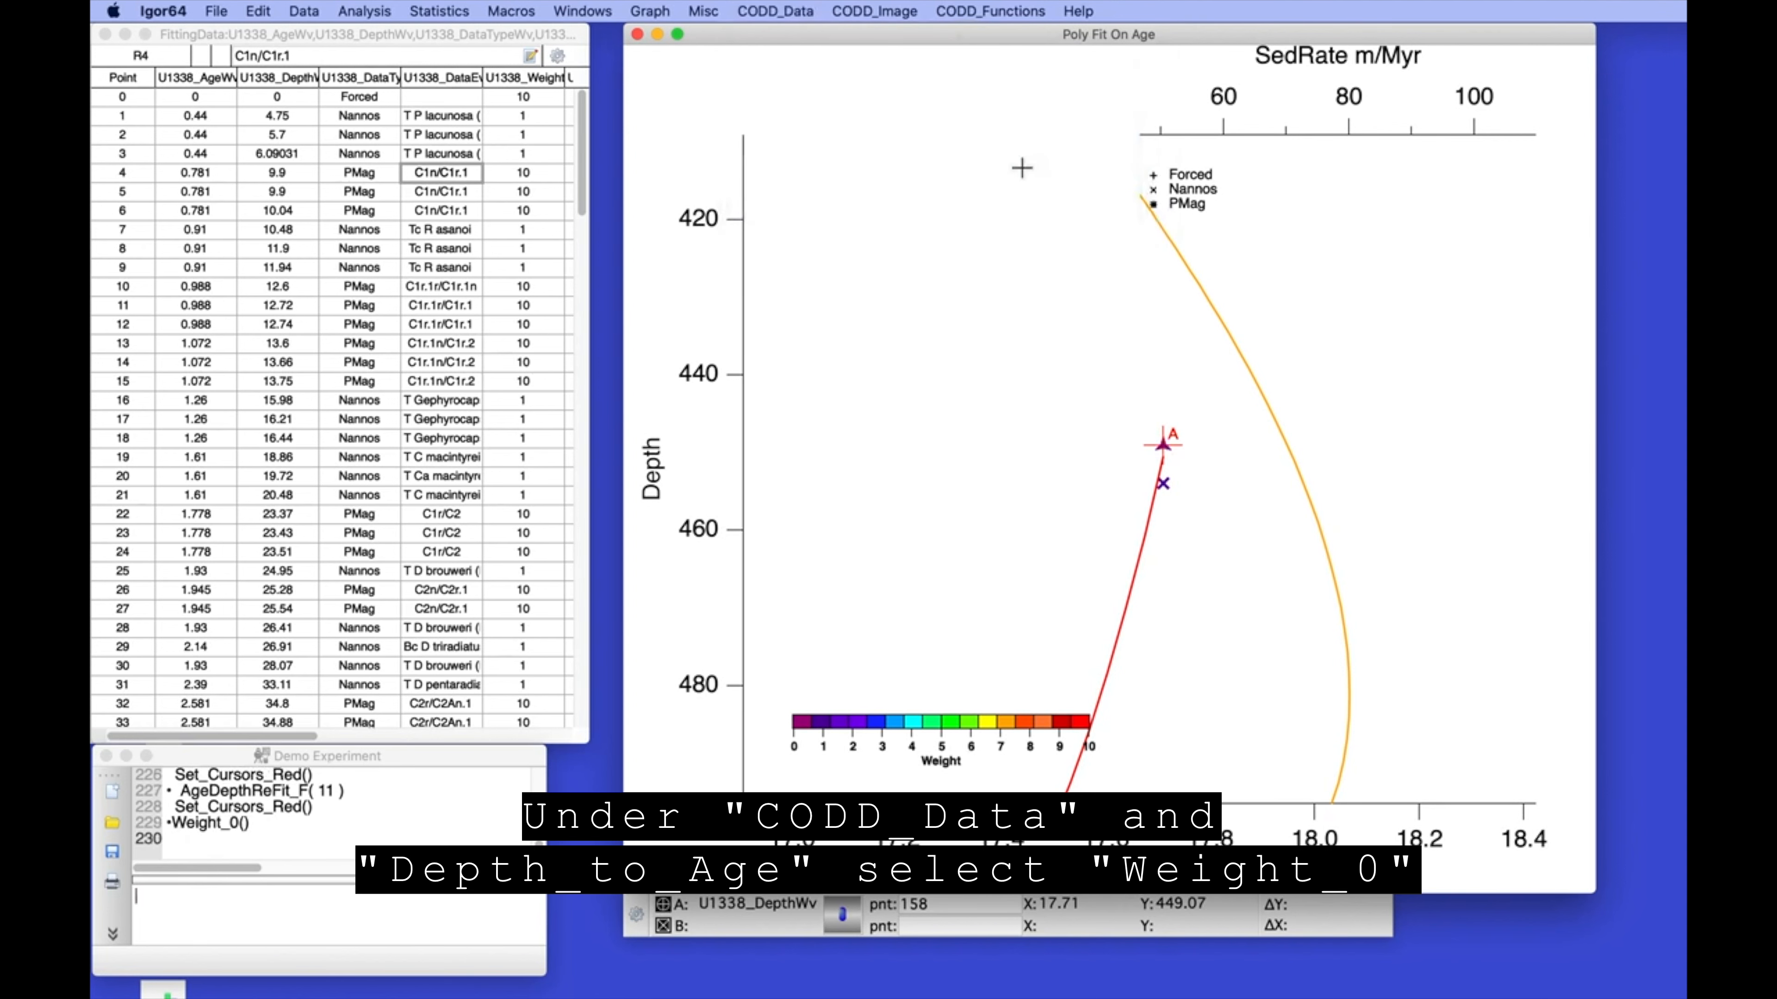
Move cursor A to the deepest point and set its weight to zero with Weight_0
{"action": "left_click_drag", "start_coordinate": [1186, 471], "coordinate": [1164, 483]}
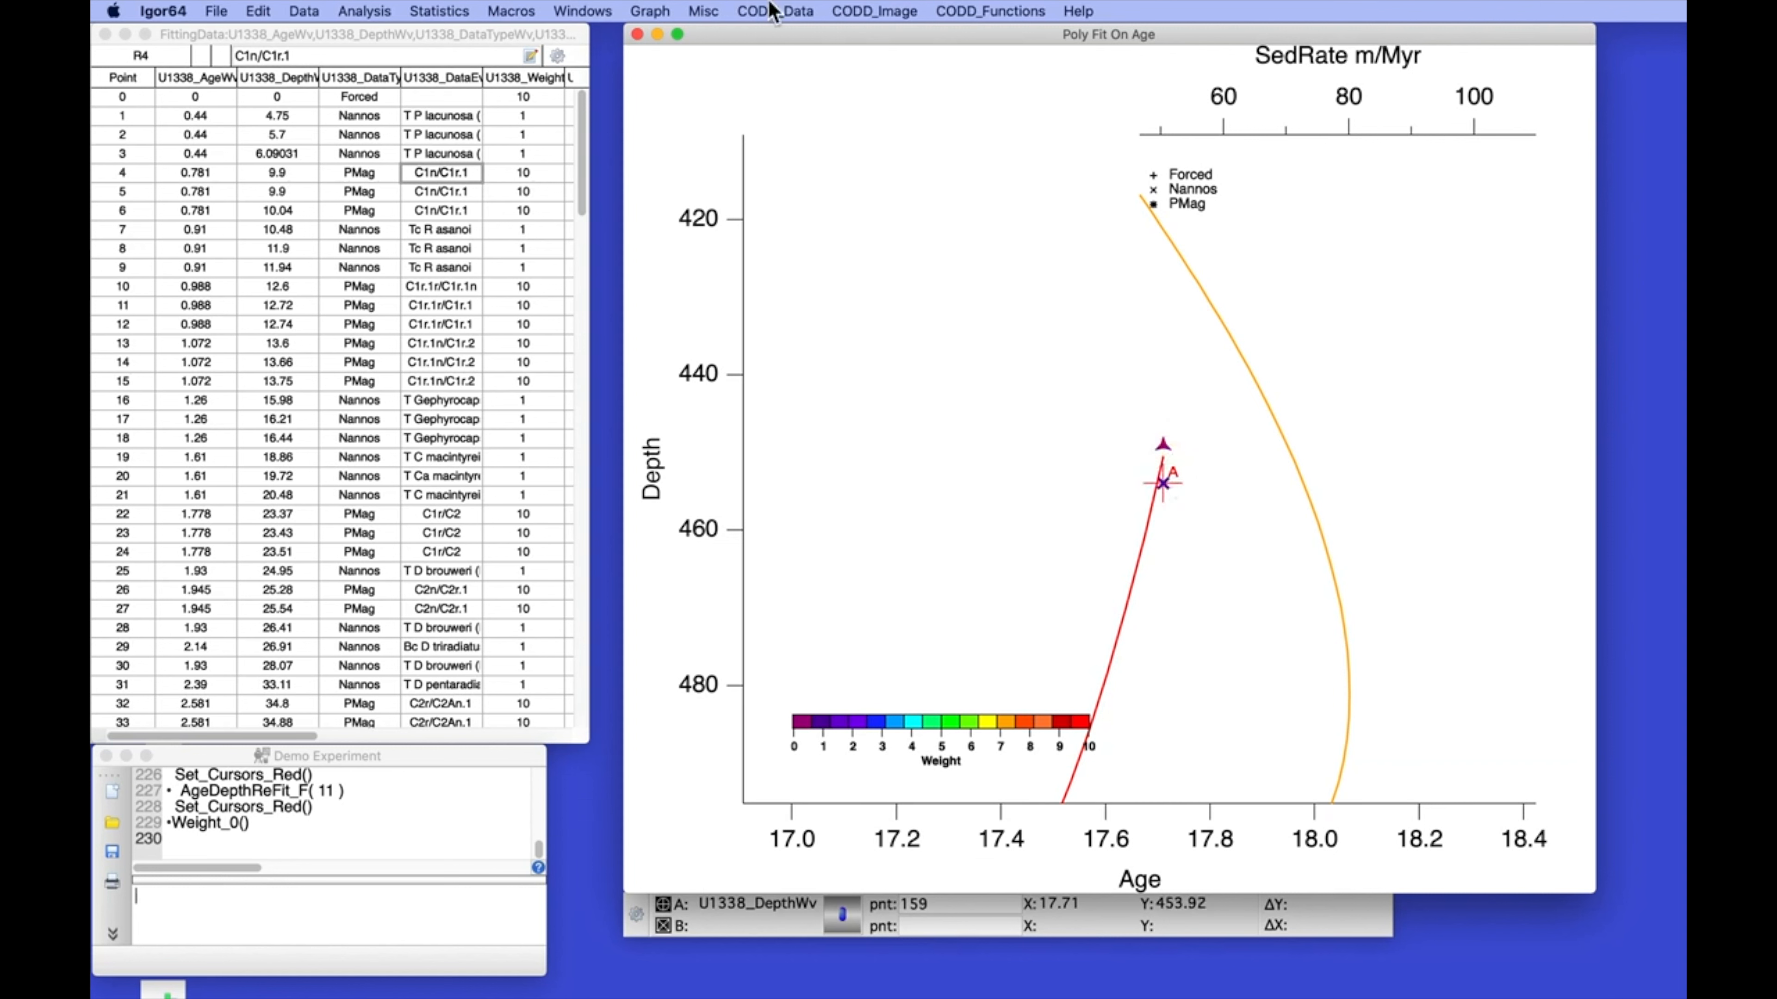
{"action": "left_click", "coordinate": [783, 10]}
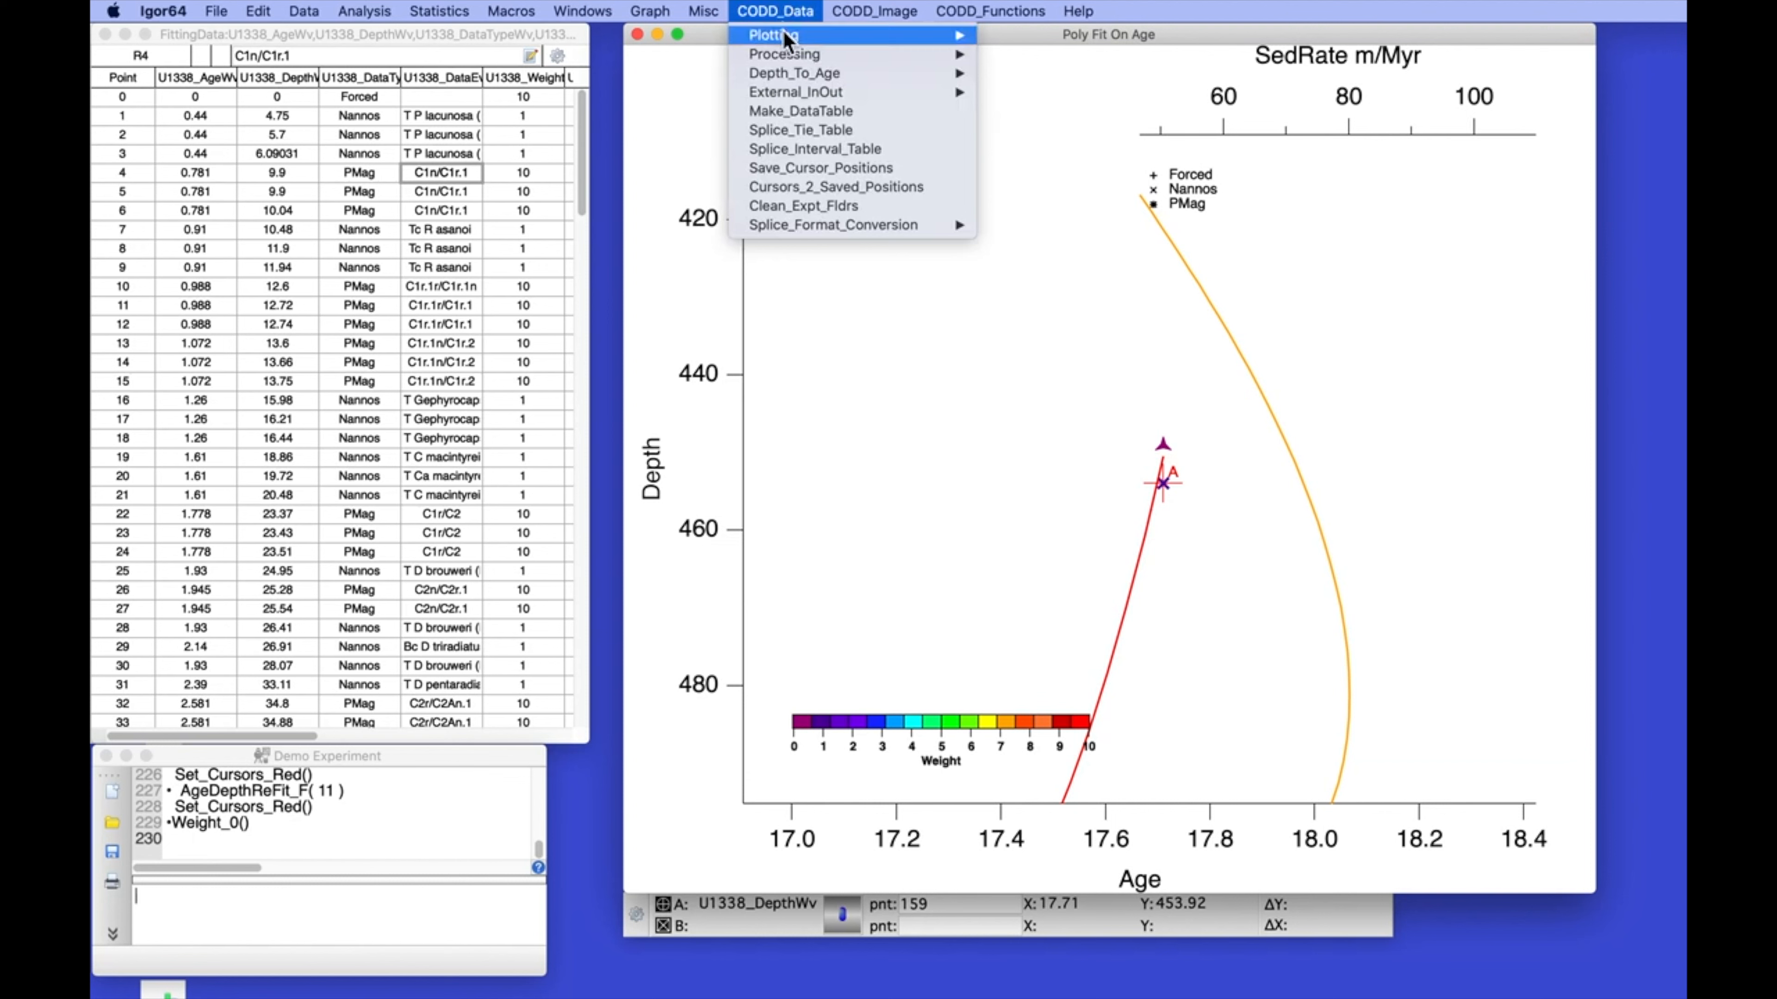
{"action": "mouse_move", "coordinate": [794, 73]}
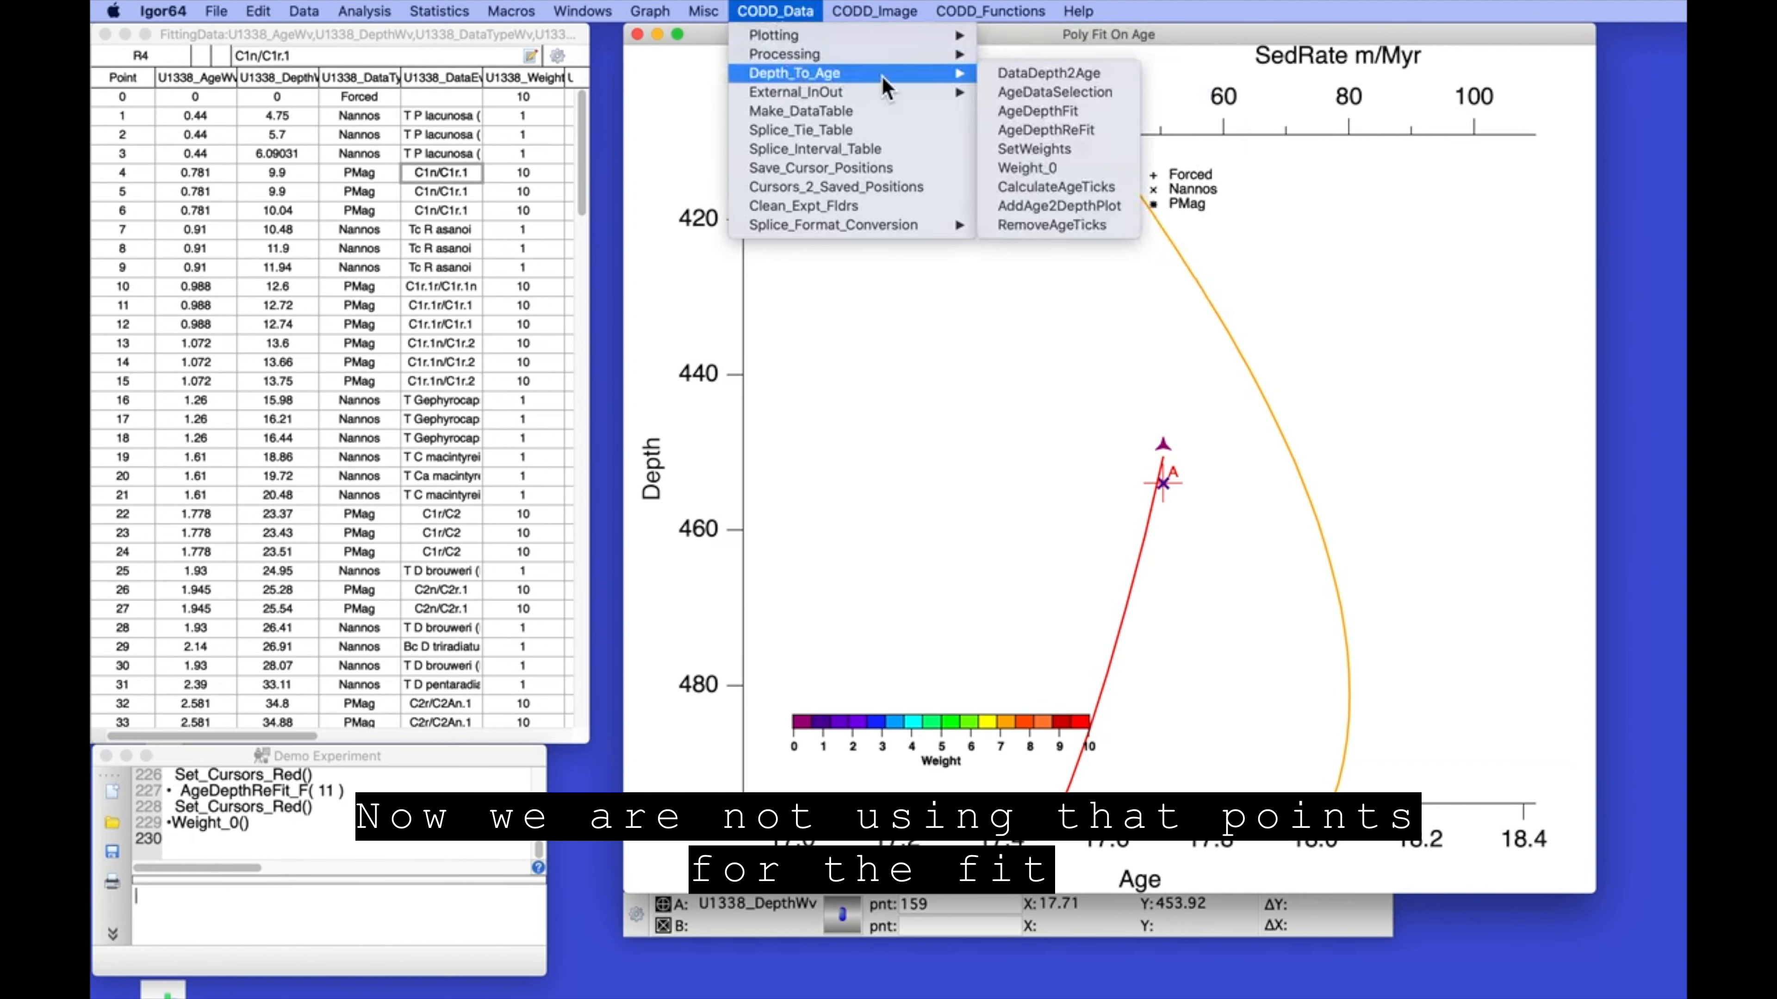
{"action": "left_click", "coordinate": [1027, 168]}
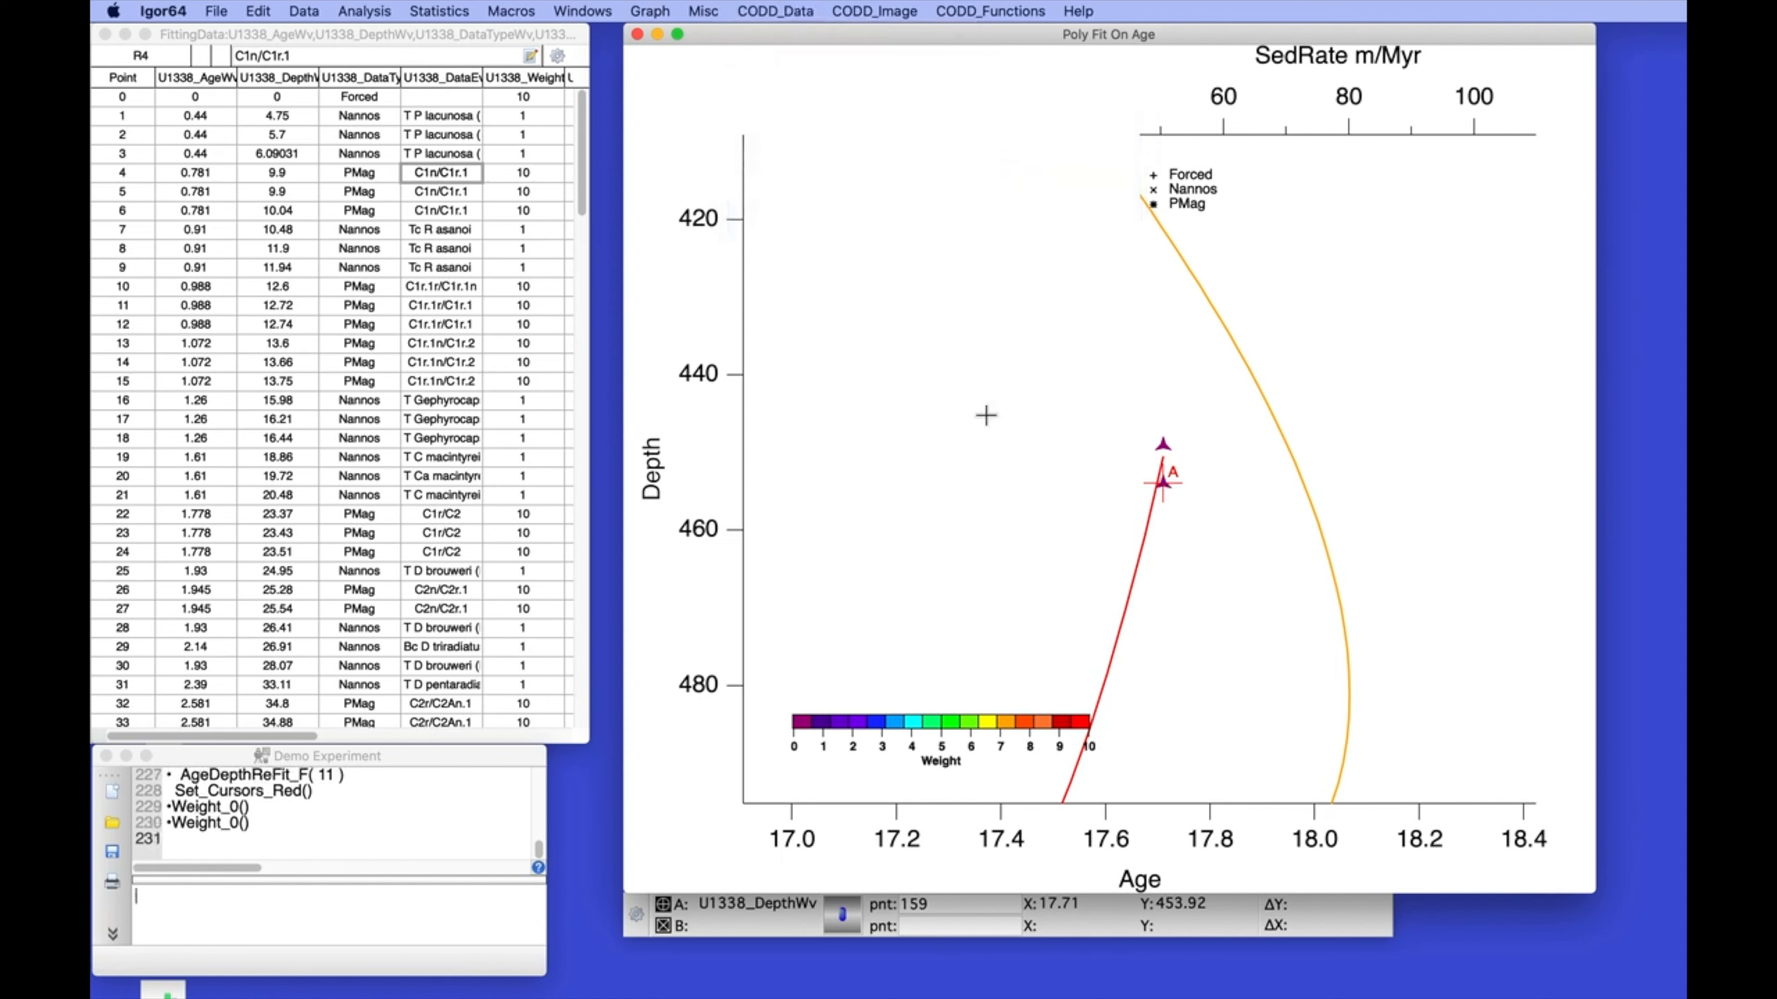
Restore the full graph range and rerun AgeDepthReFit_F with fit order 11 using the updated weights
{"action": "key", "text": "super+a"}
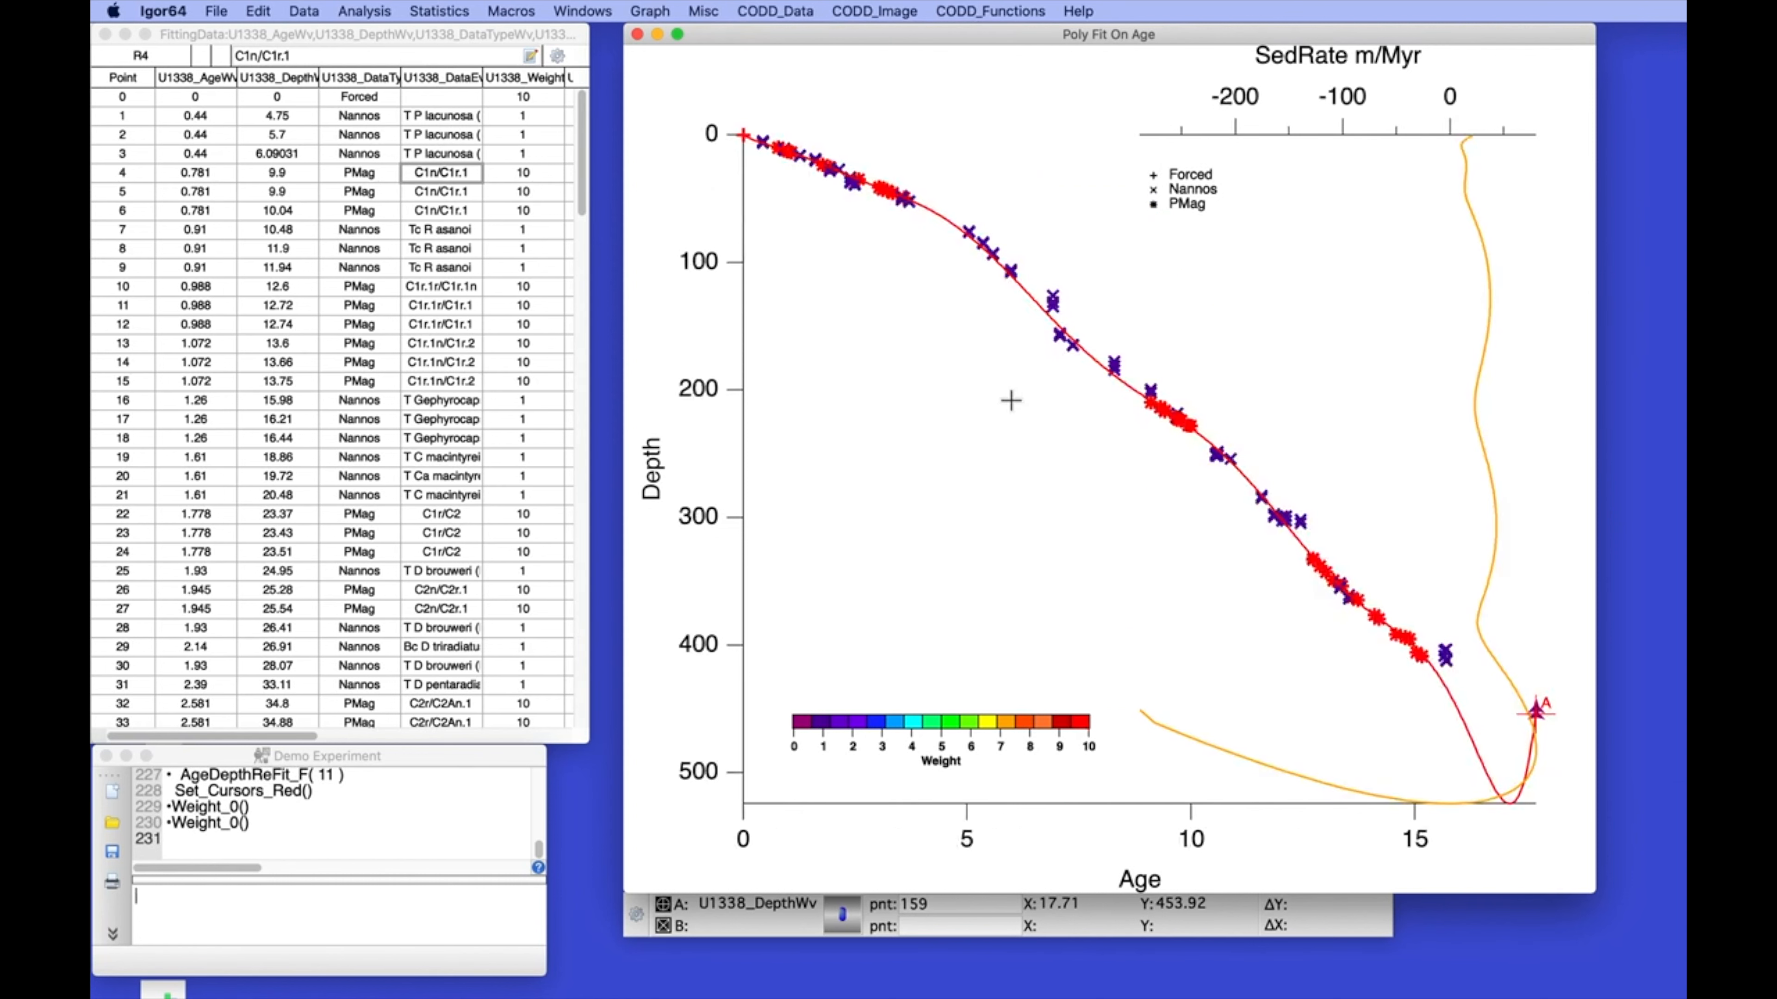
{"action": "left_click", "coordinate": [179, 775]}
{"action": "key", "text": "Return"}
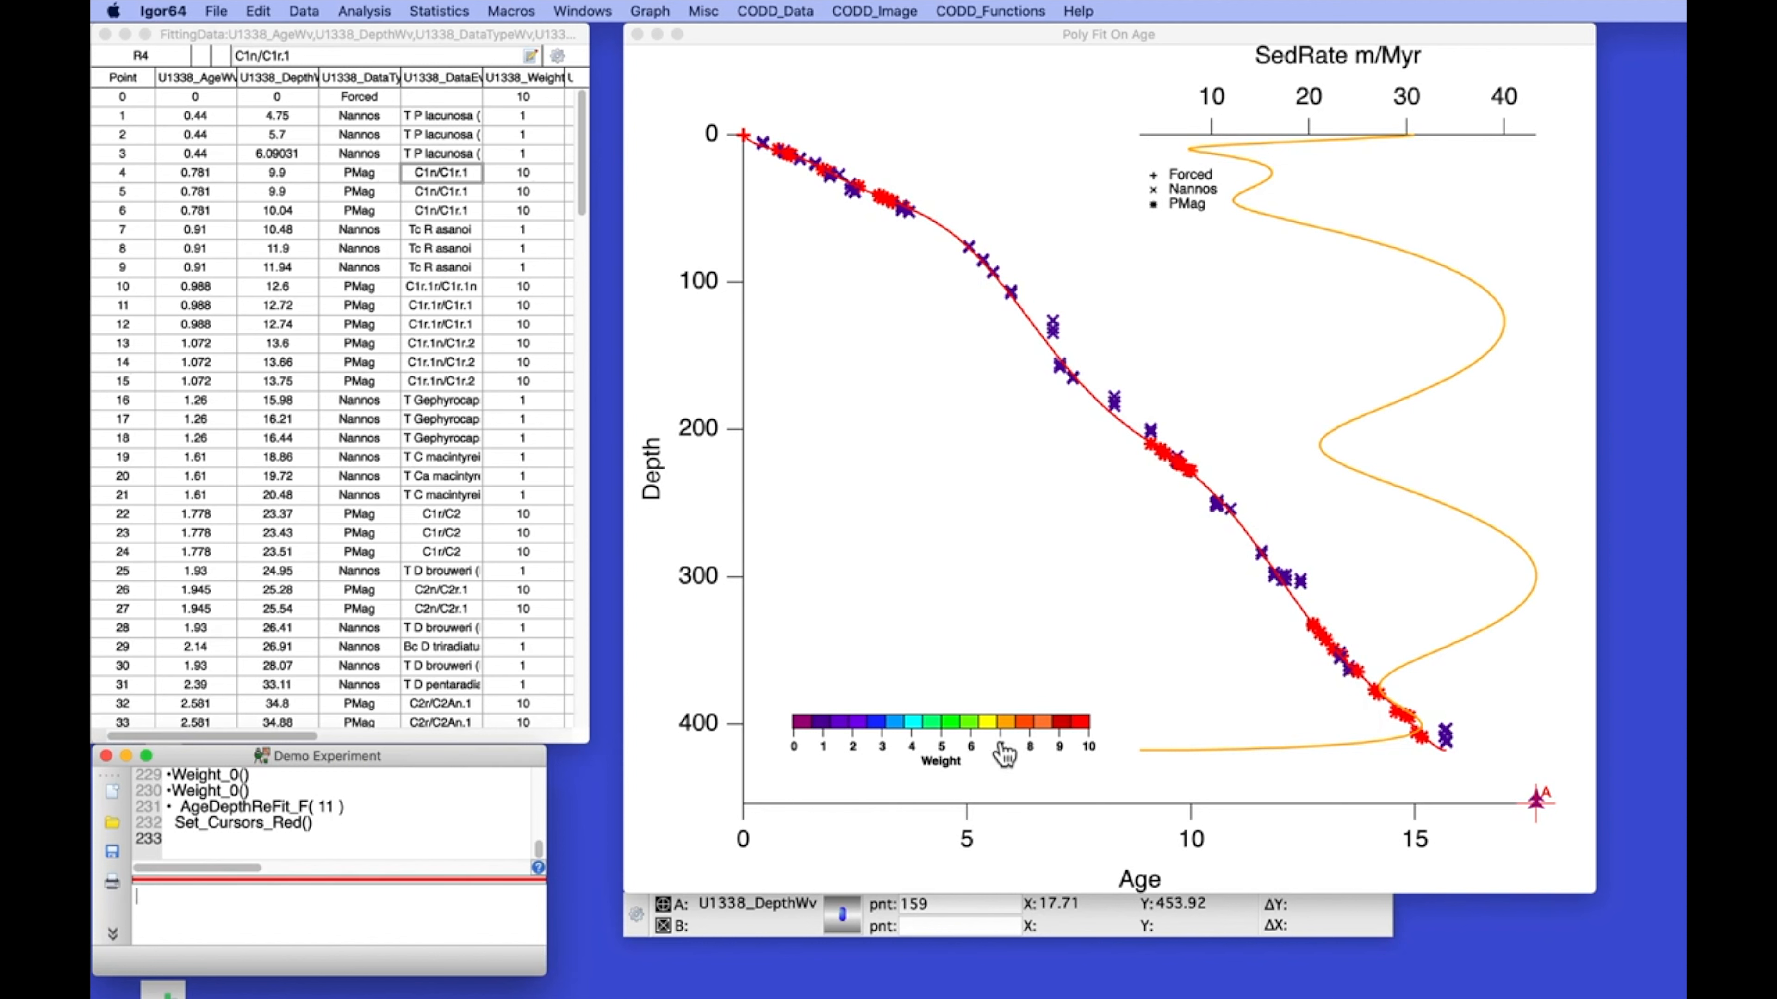
Place cursor A on the sedimentation-rate curve at its local minimum, at about 210 m depth
{"action": "left_click", "coordinate": [663, 905]}
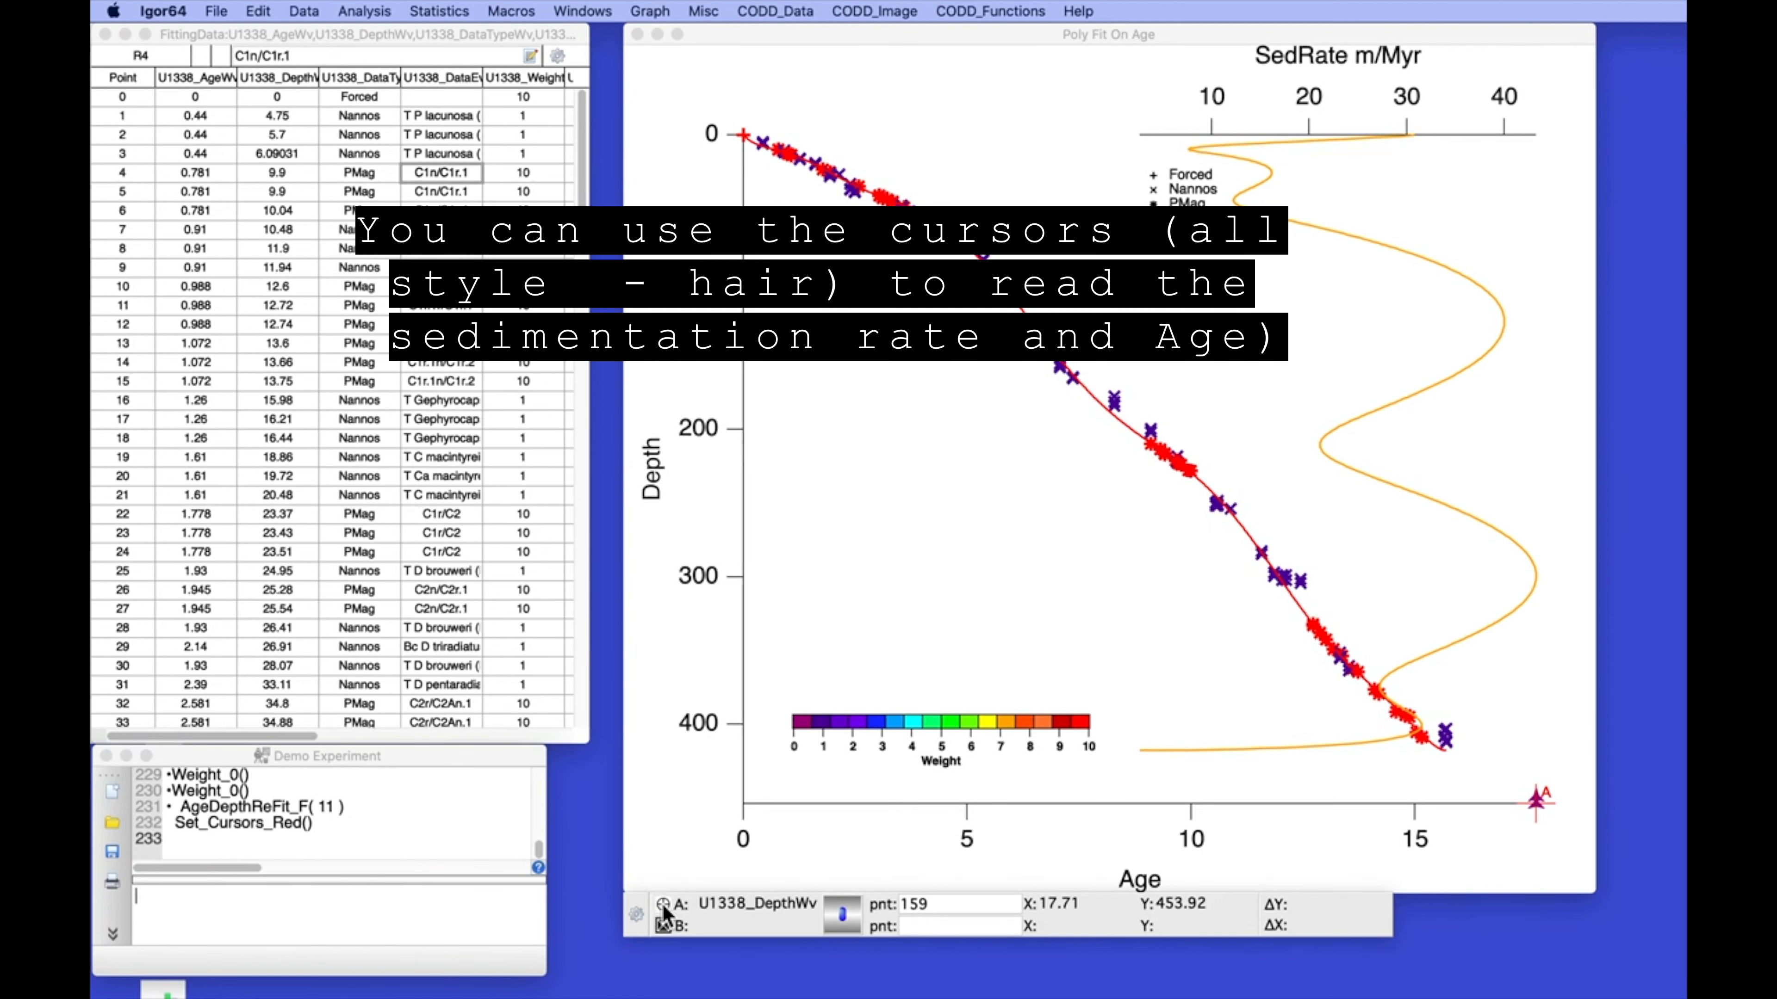
{"action": "left_click_drag", "start_coordinate": [663, 905], "coordinate": [1322, 452]}
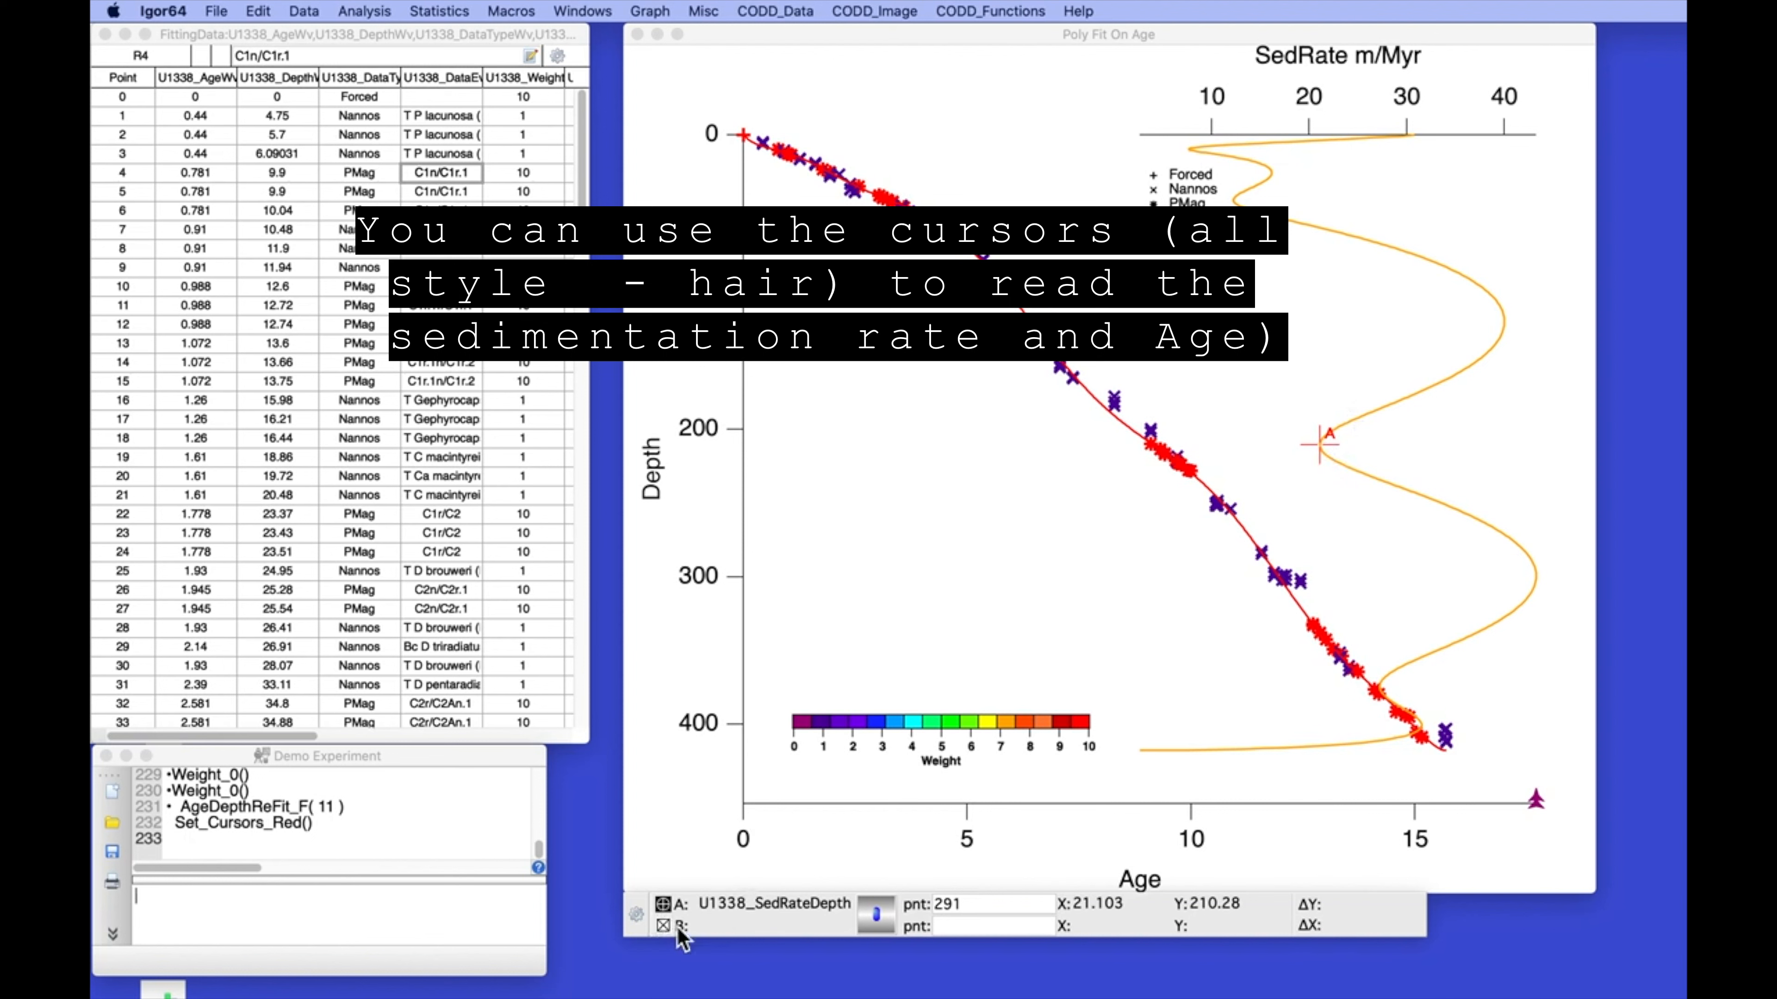
Set all cursors to the Hair style and place cursor B on the age-depth fit curve at about 208 m depth
{"action": "left_click", "coordinate": [634, 913]}
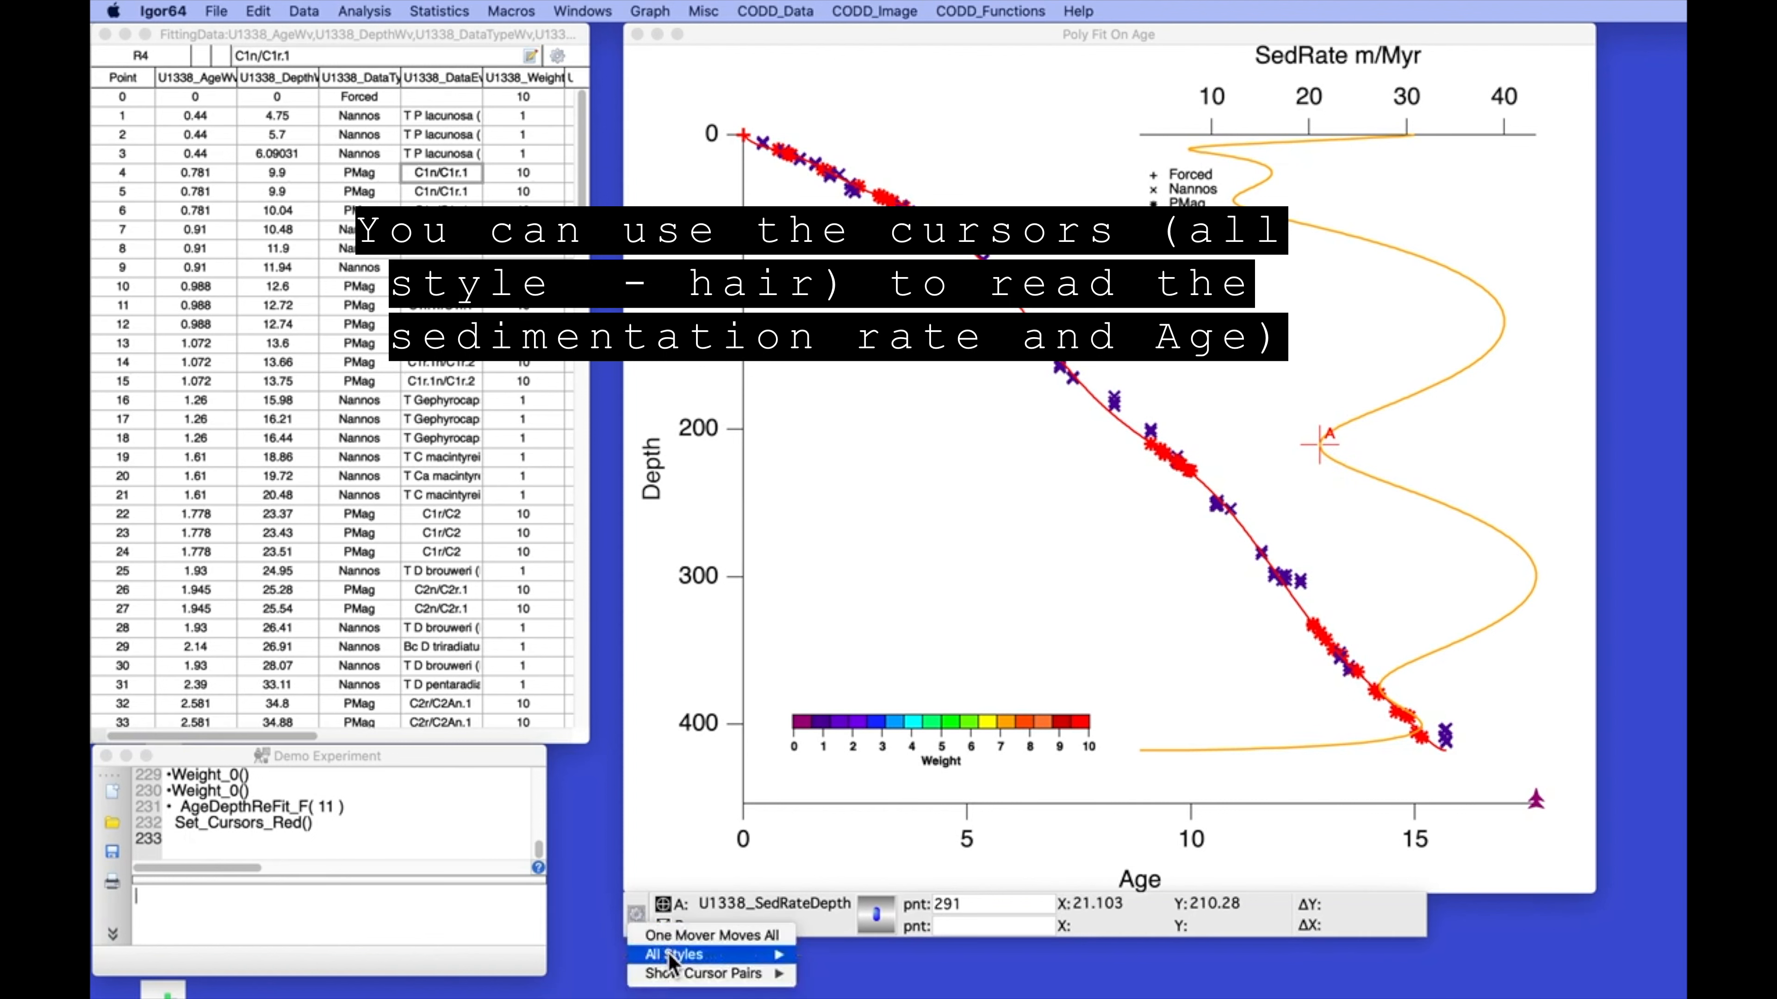
{"action": "mouse_move", "coordinate": [666, 953]}
{"action": "left_click", "coordinate": [866, 956]}
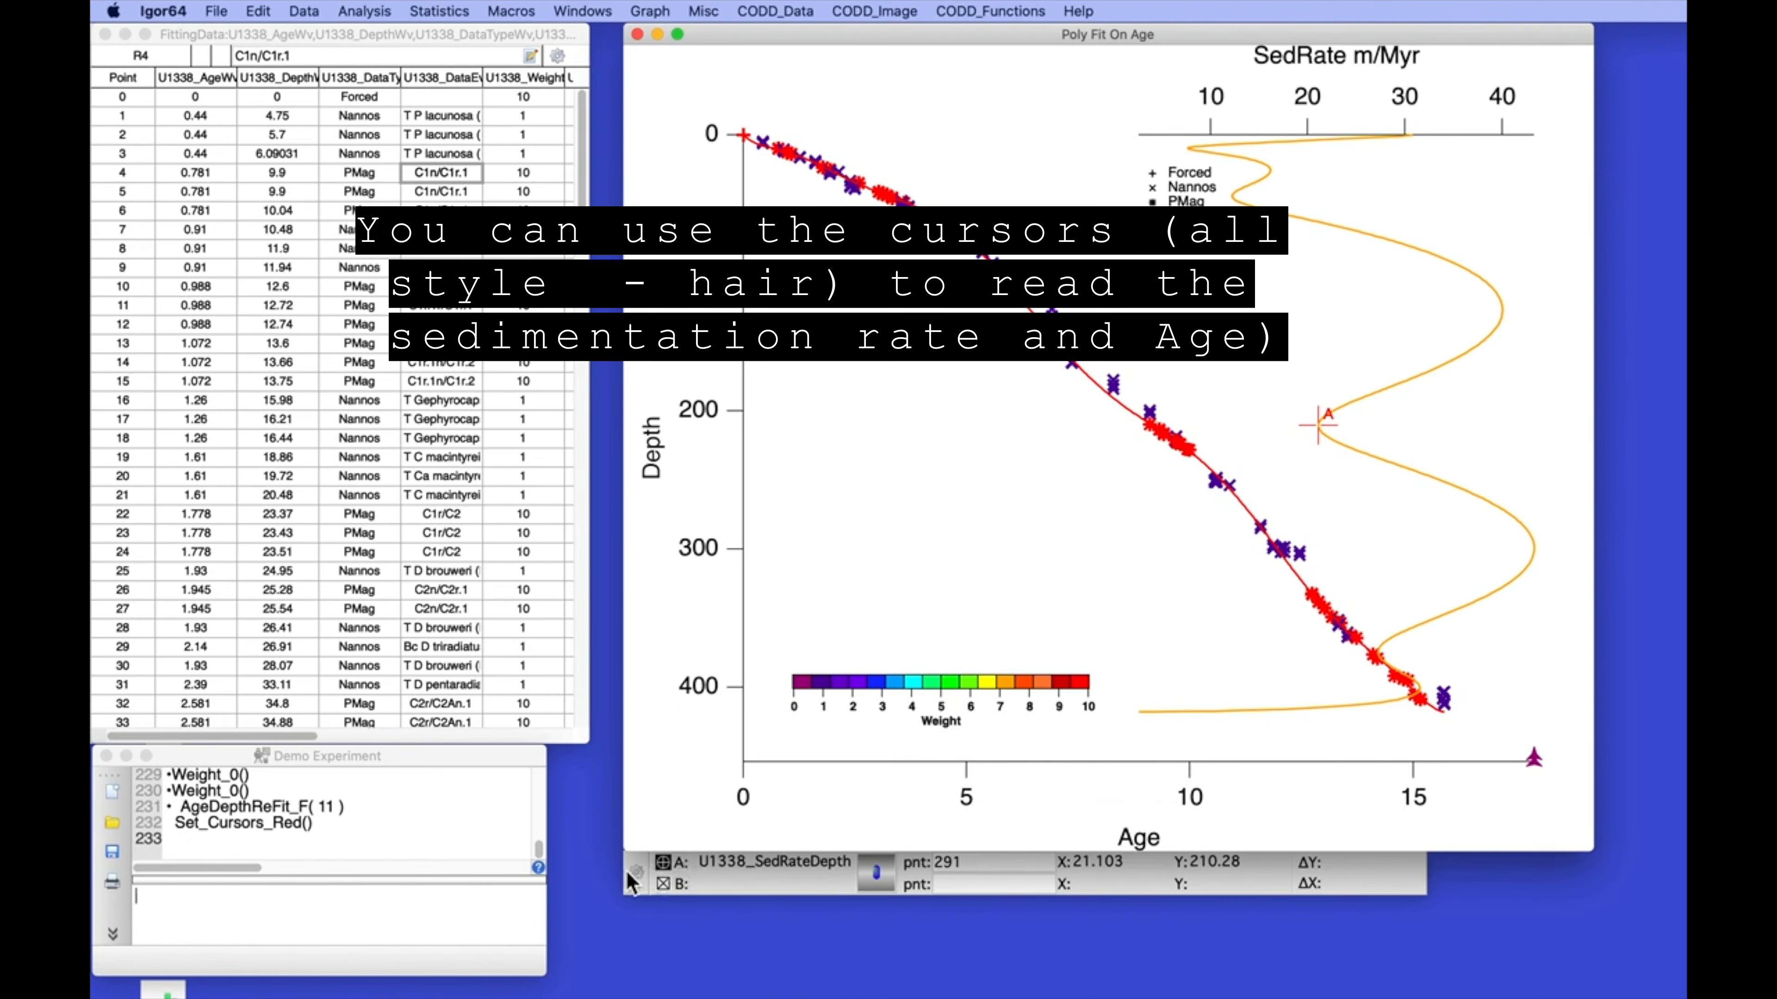
{"action": "left_click", "coordinate": [639, 869]}
{"action": "mouse_move", "coordinate": [731, 930]}
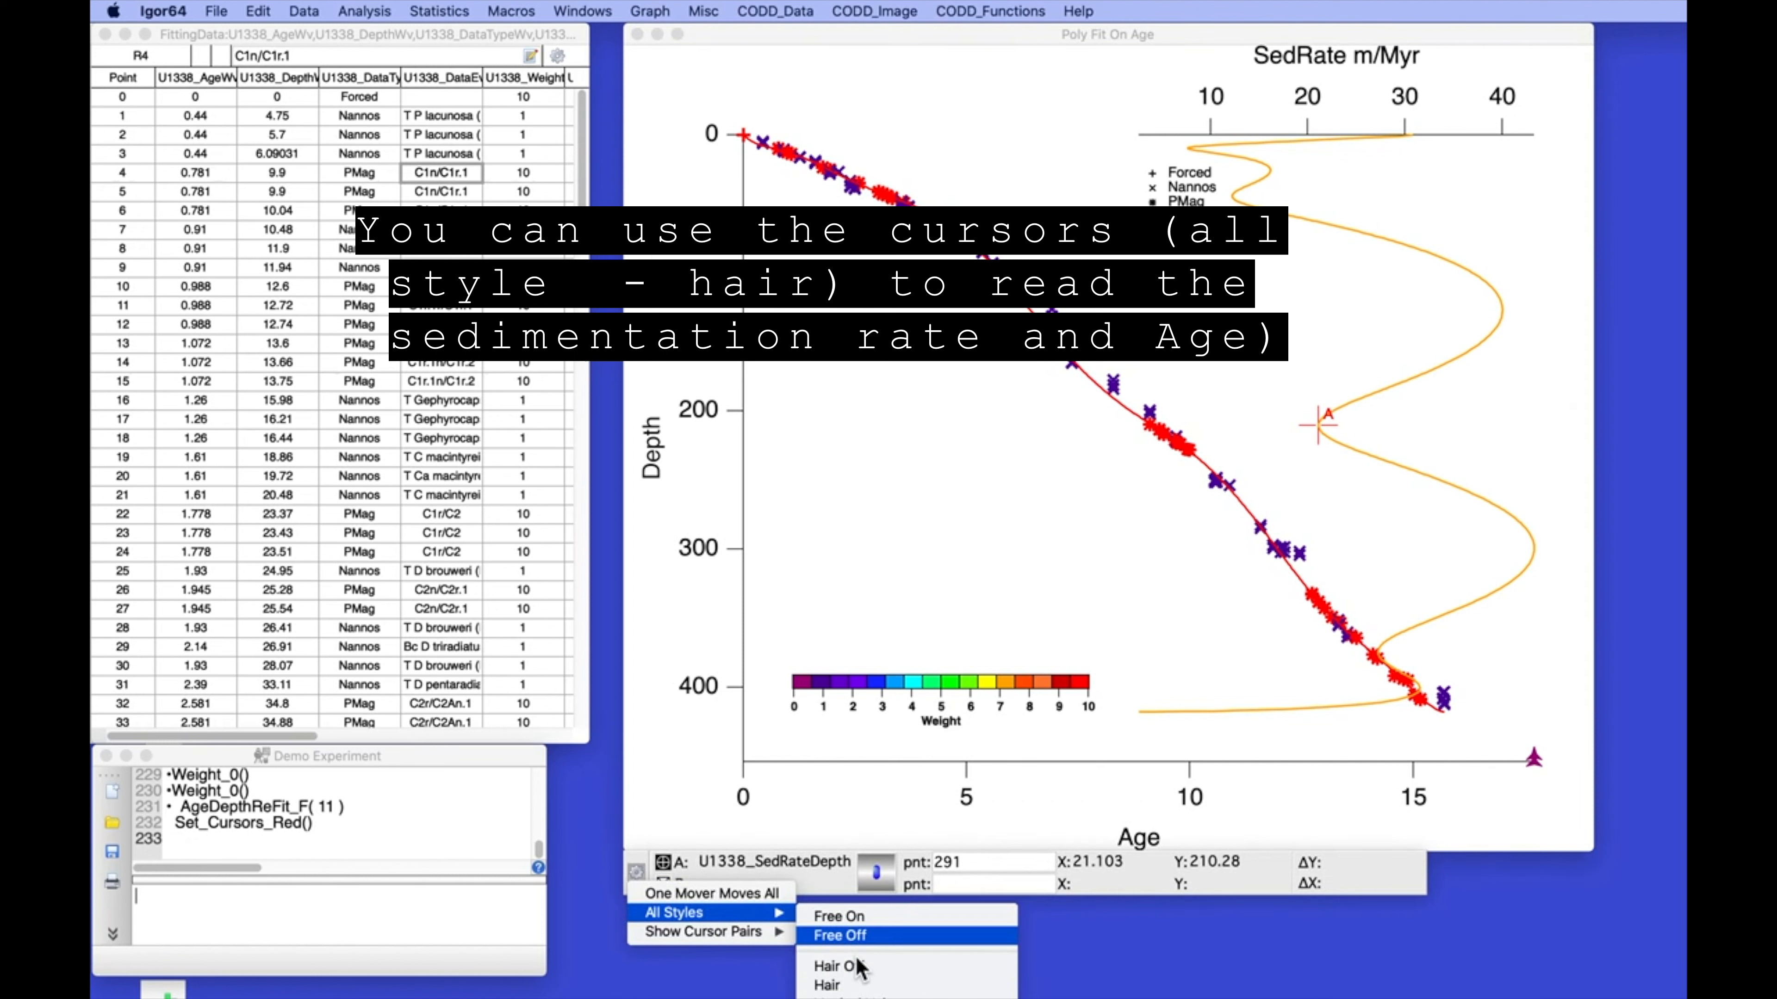
{"action": "left_click", "coordinate": [858, 986]}
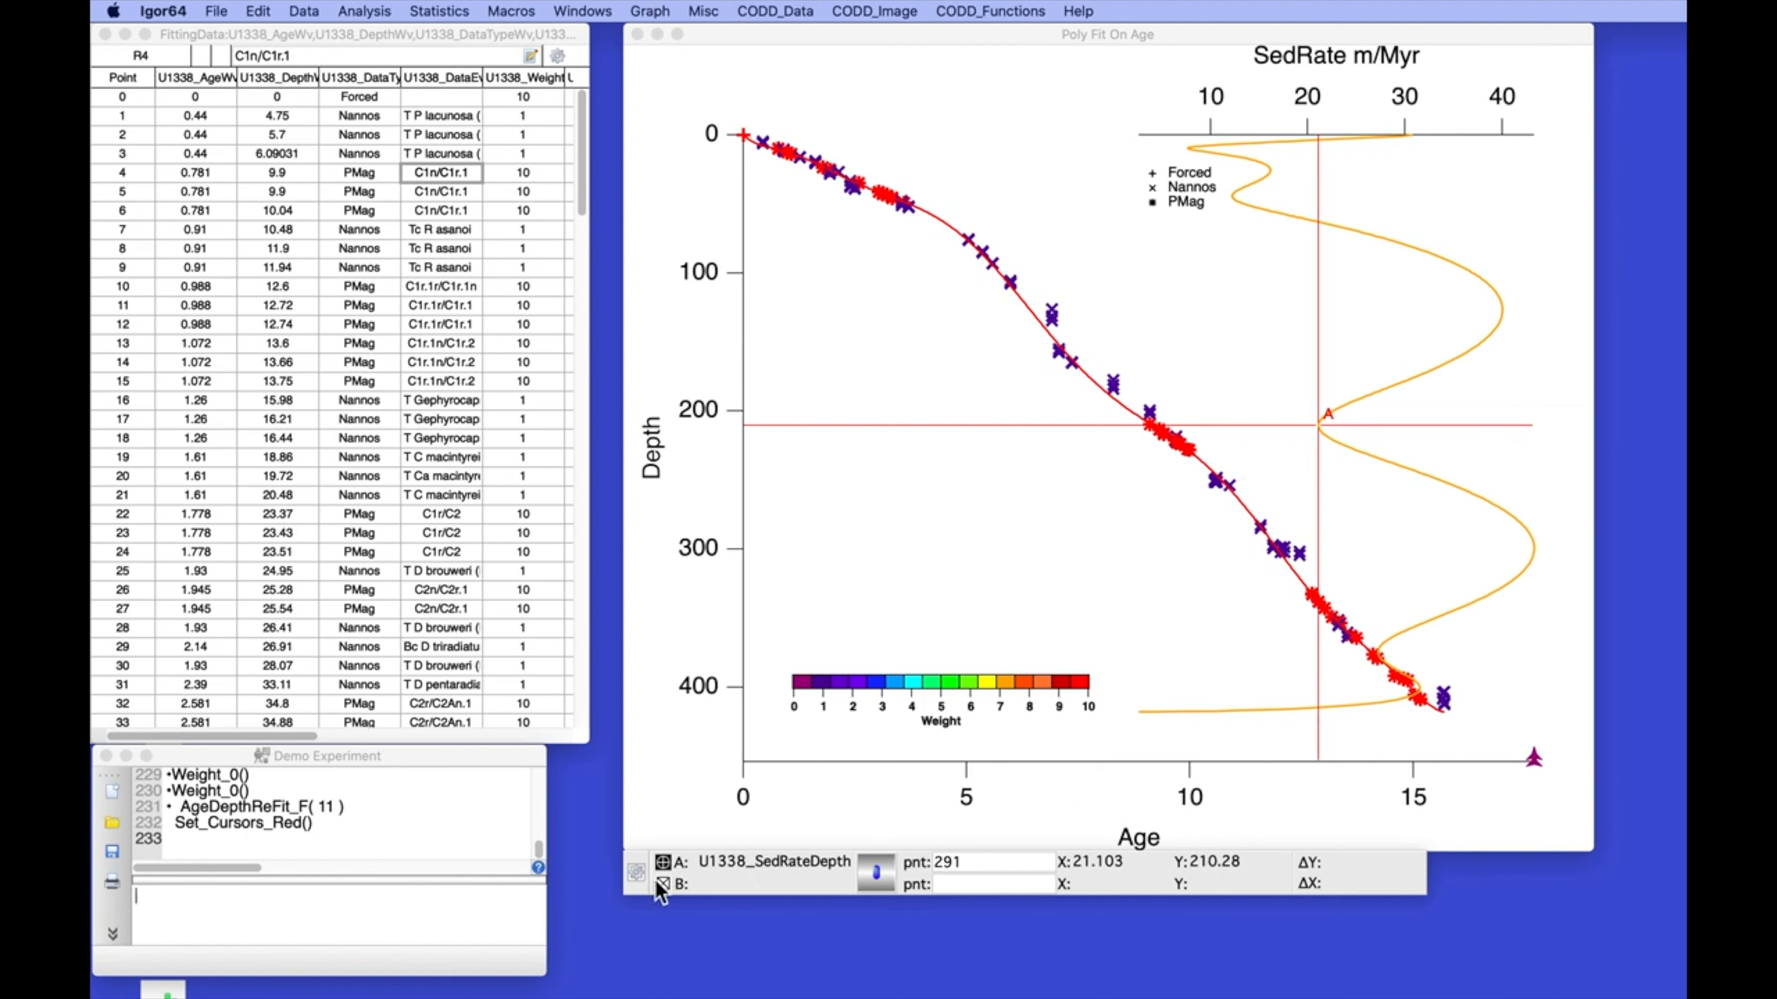
{"action": "left_click_drag", "start_coordinate": [660, 891], "coordinate": [1150, 427]}
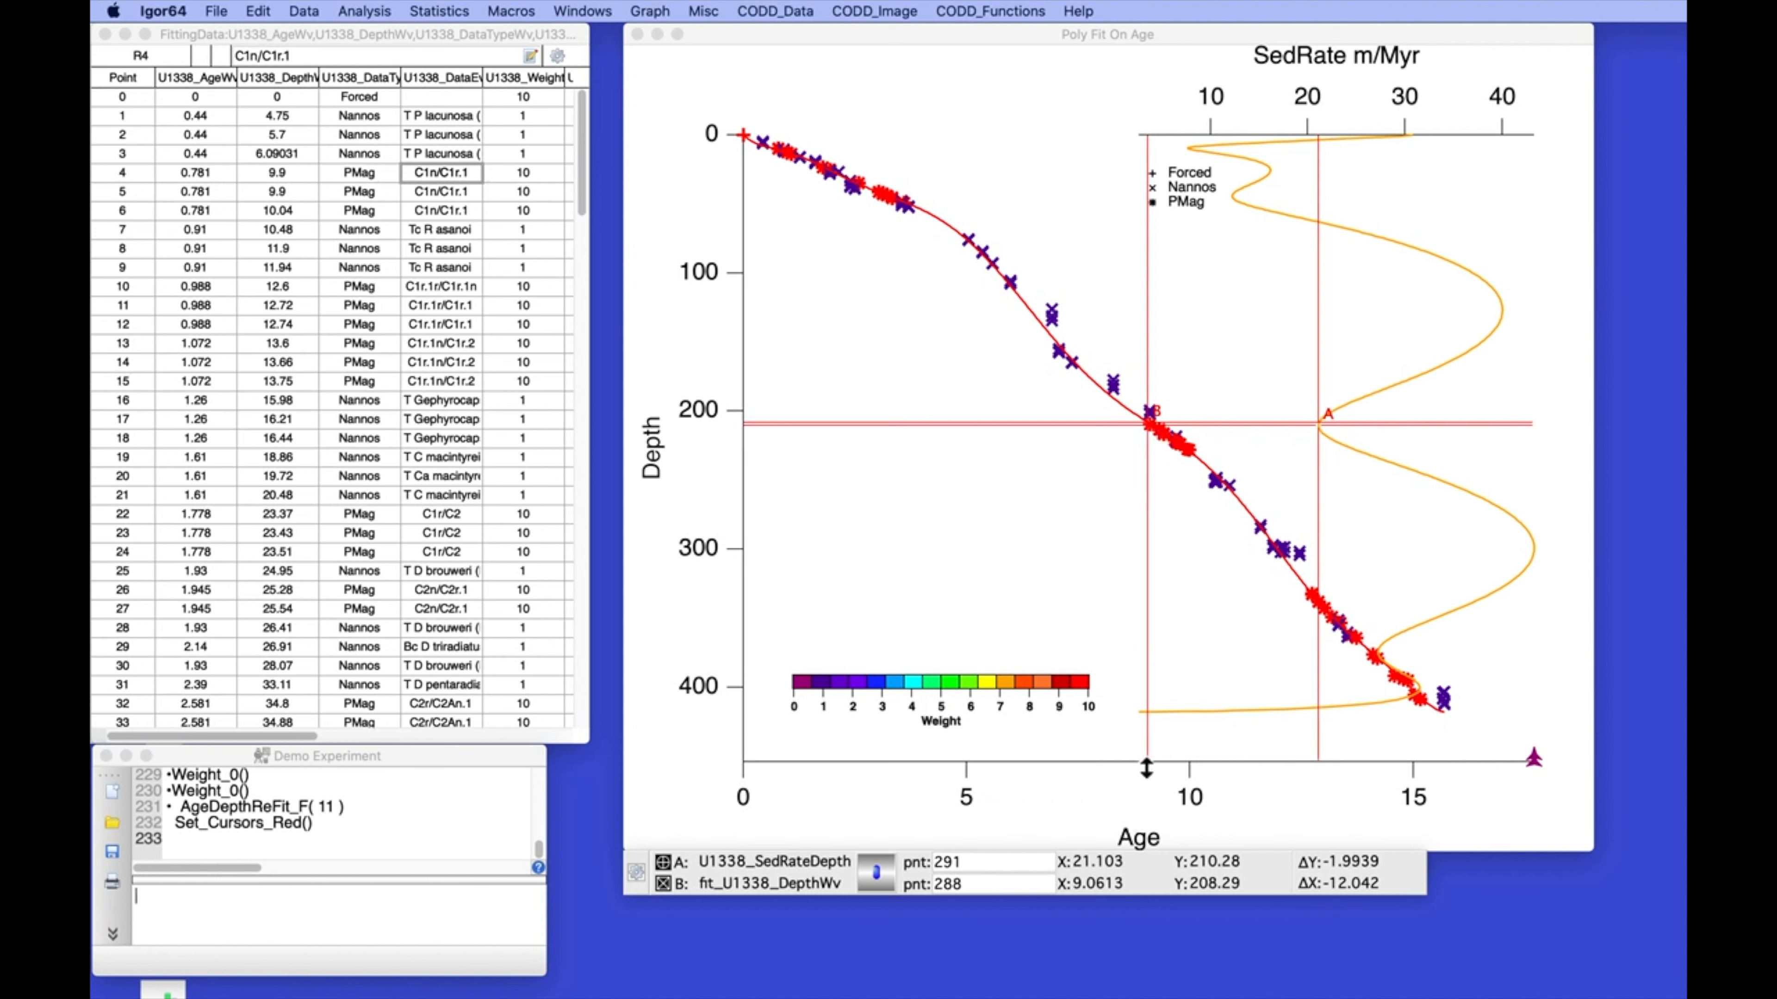